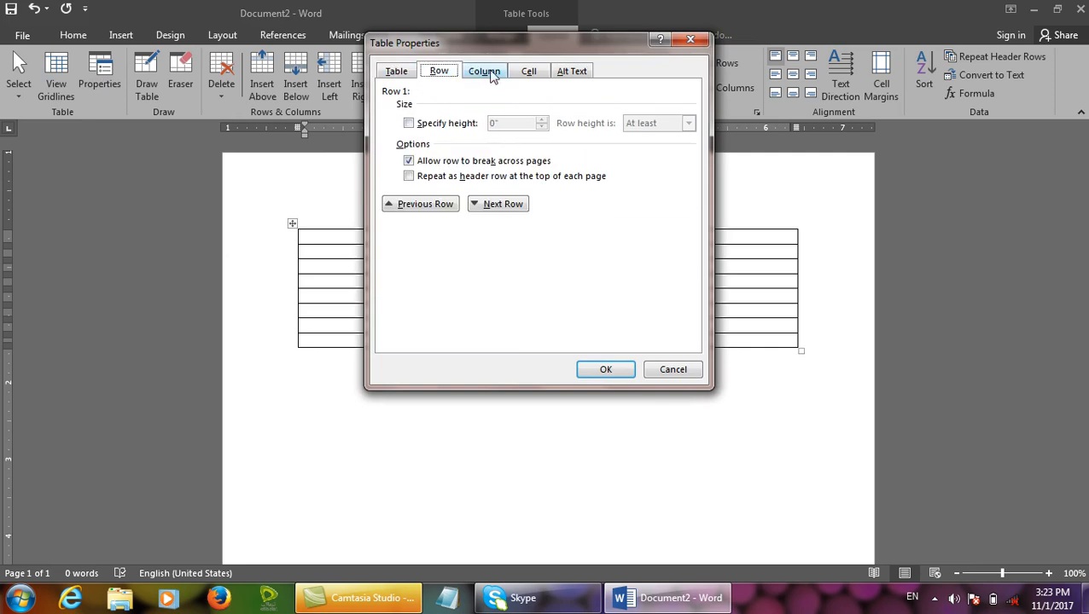
# Review the Cell, Alt Text and Table settings in Table Properties, leaving the settings as they are
pyautogui.click(530, 72)
pyautogui.click(572, 70)
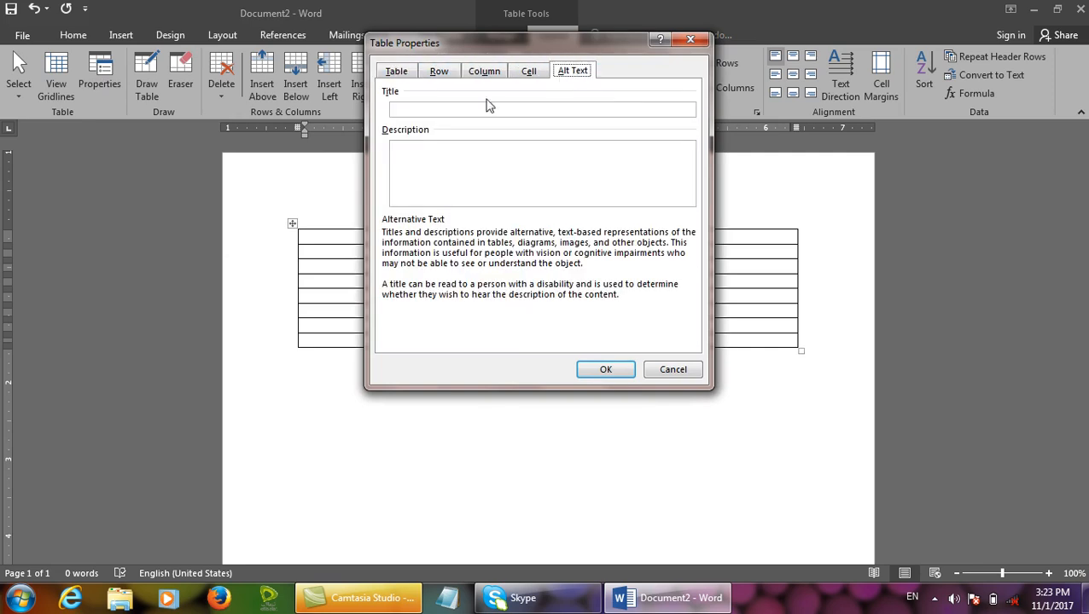
pyautogui.click(412, 69)
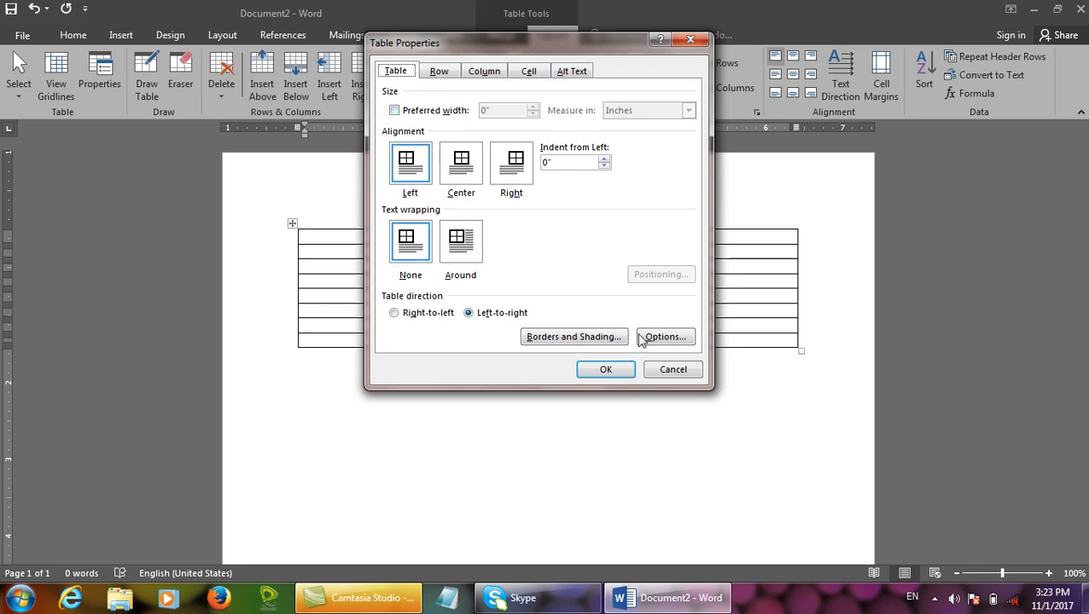
pyautogui.click(673, 370)
# Fill the table's header row with Name, FA/Nam, Class, Fee and Mobile No
pyautogui.write('Nam')
pyautogui.press('Tab')
pyautogui.write('F')
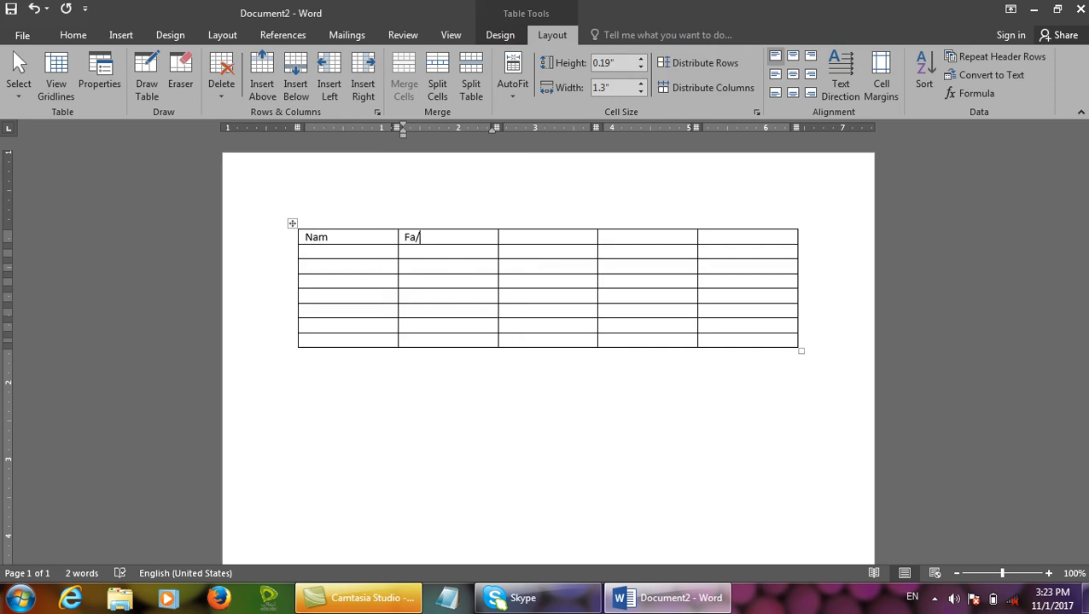
pyautogui.press('BackSpace')
pyautogui.write('e')
pyautogui.press('Tab')
pyautogui.write('FAM')
pyautogui.press('BackSpace')
pyautogui.write('/Nam')
pyautogui.press('Tab')
pyautogui.write('Class')
pyautogui.press('Tab')
pyautogui.write('Fee')
pyautogui.press('Tab')
pyautogui.write('Mobile No')
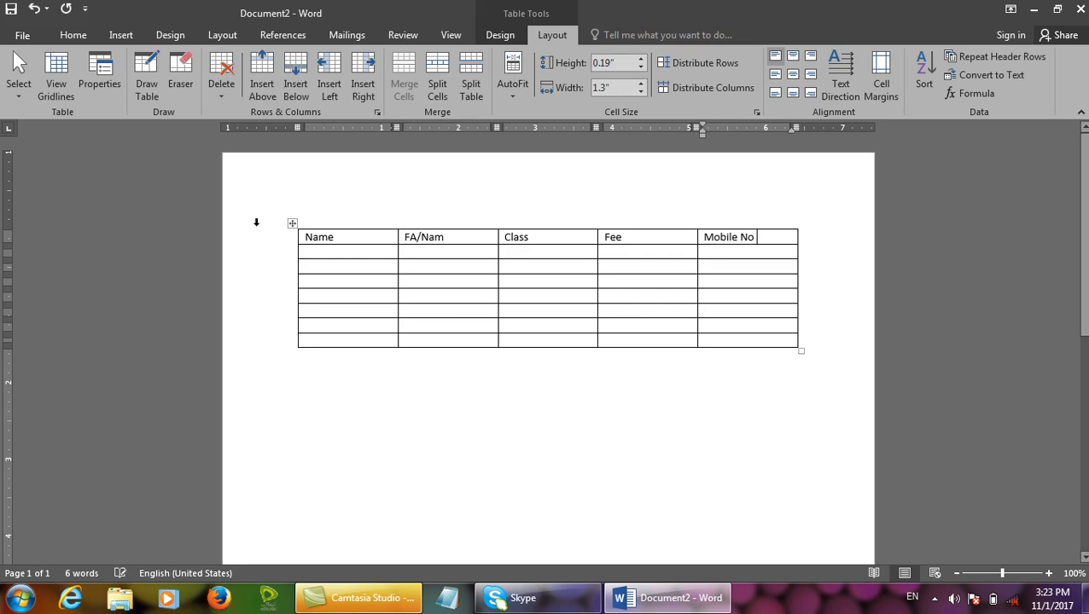
# Enable a preferred width for the whole table and set it to 2 inches
pyautogui.click(292, 225)
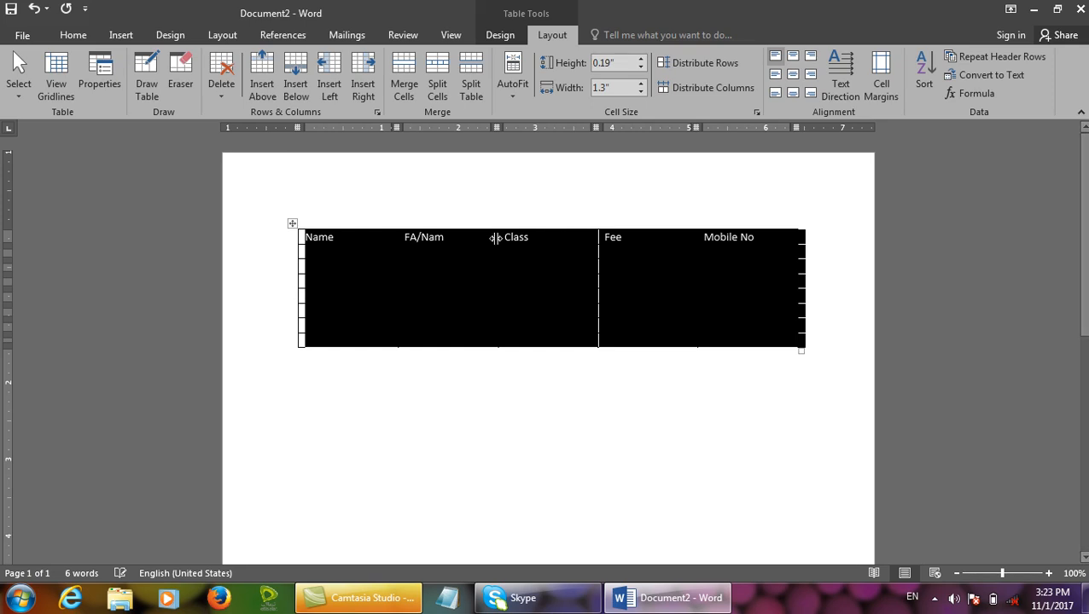
pyautogui.click(101, 84)
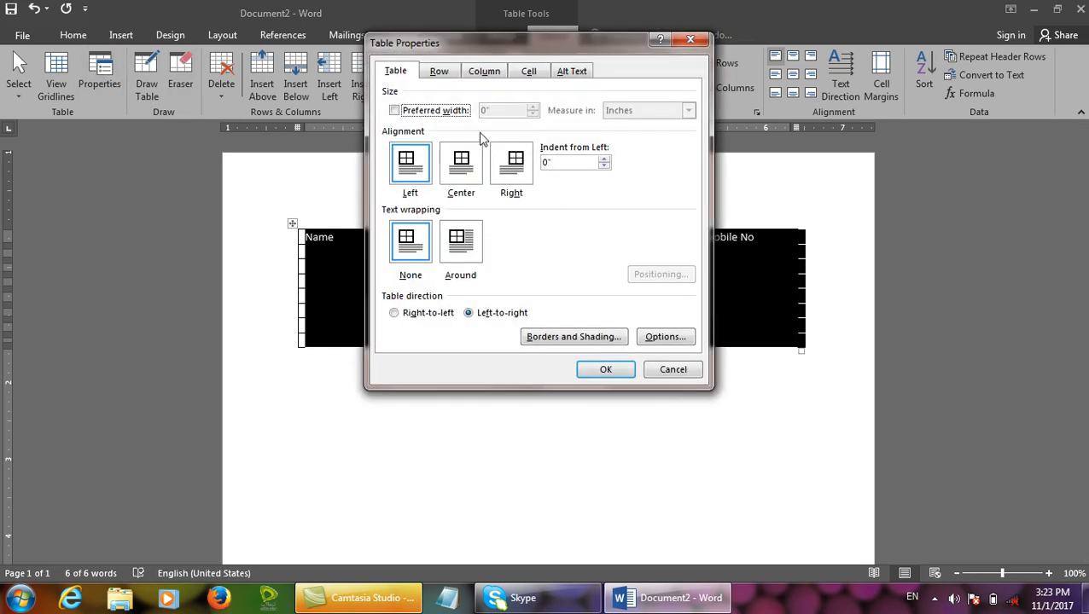
pyautogui.click(445, 111)
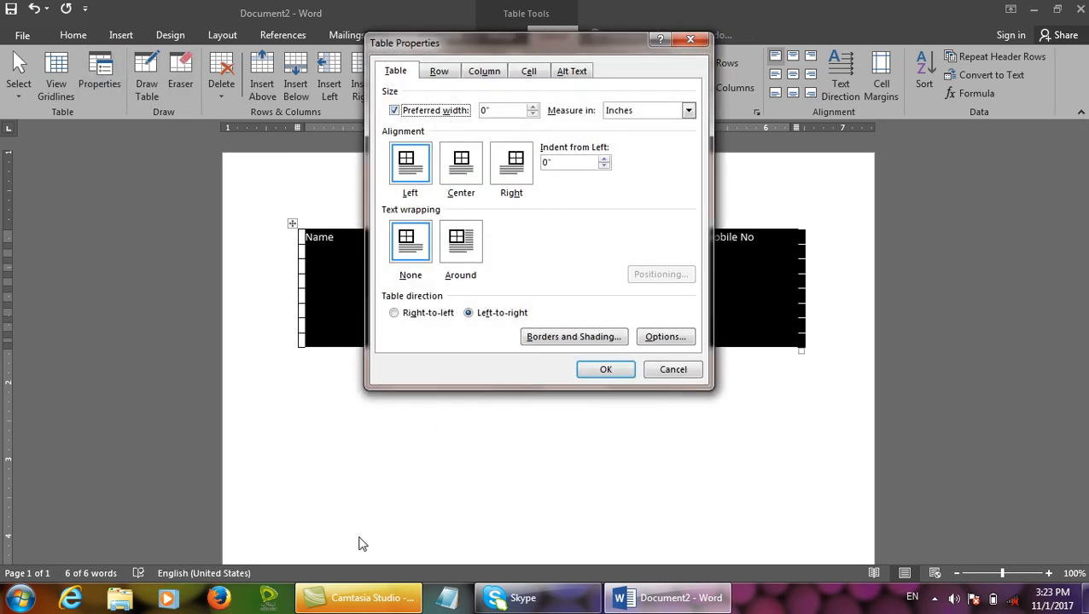
pyautogui.moveTo(515, 49); pyautogui.dragTo(621, 92)
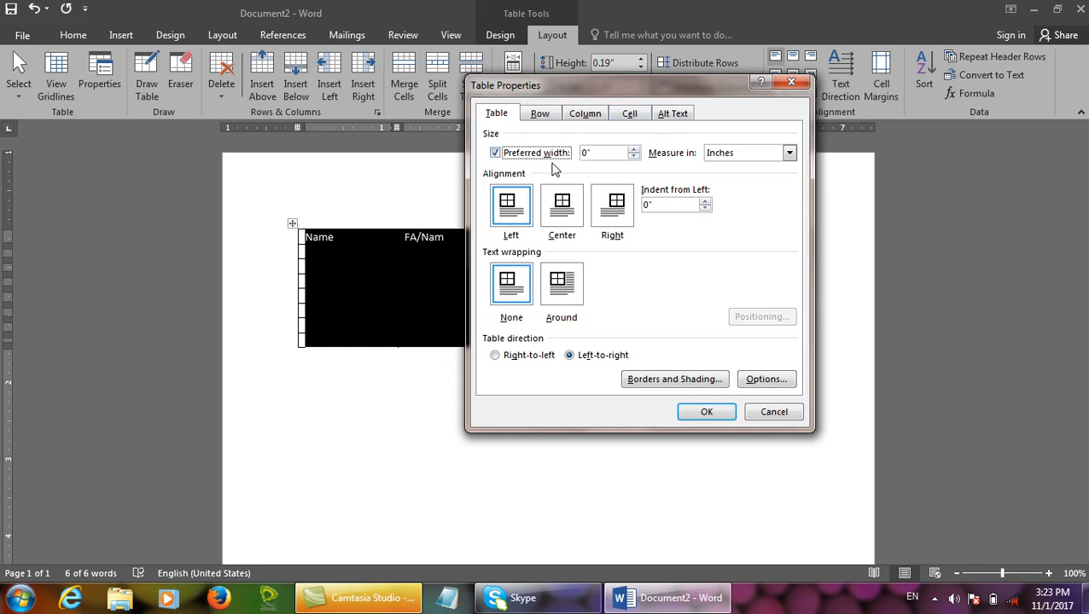
pyautogui.moveTo(608, 152); pyautogui.dragTo(523, 149)
pyautogui.write('2')
pyautogui.click(721, 409)
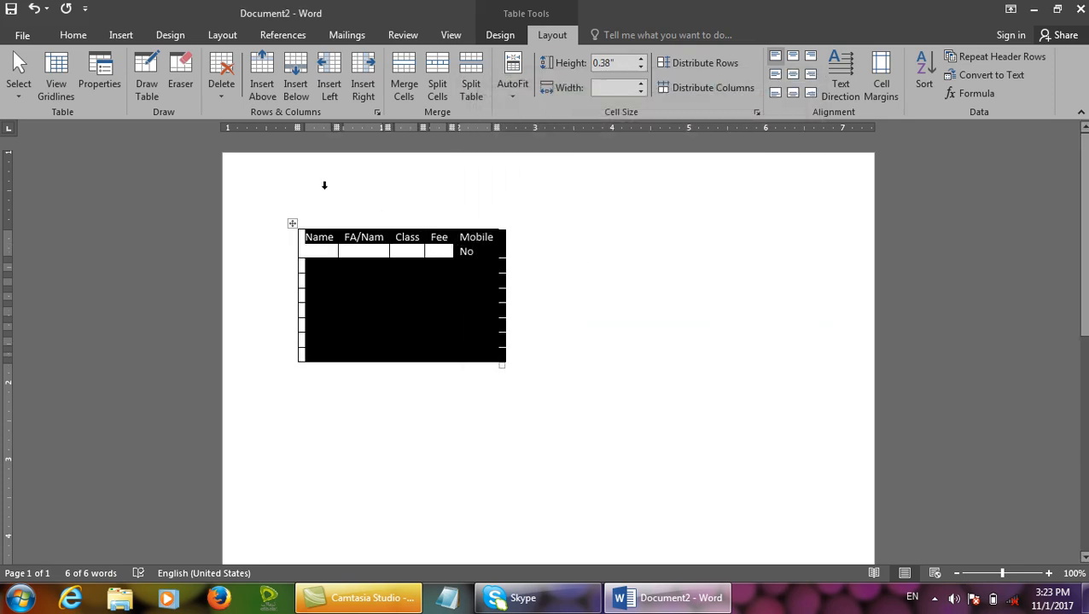
# Set the whole table's preferred width to 4 inches
pyautogui.click(116, 75)
pyautogui.moveTo(595, 152); pyautogui.dragTo(517, 145)
pyautogui.write('4')
pyautogui.click(715, 415)
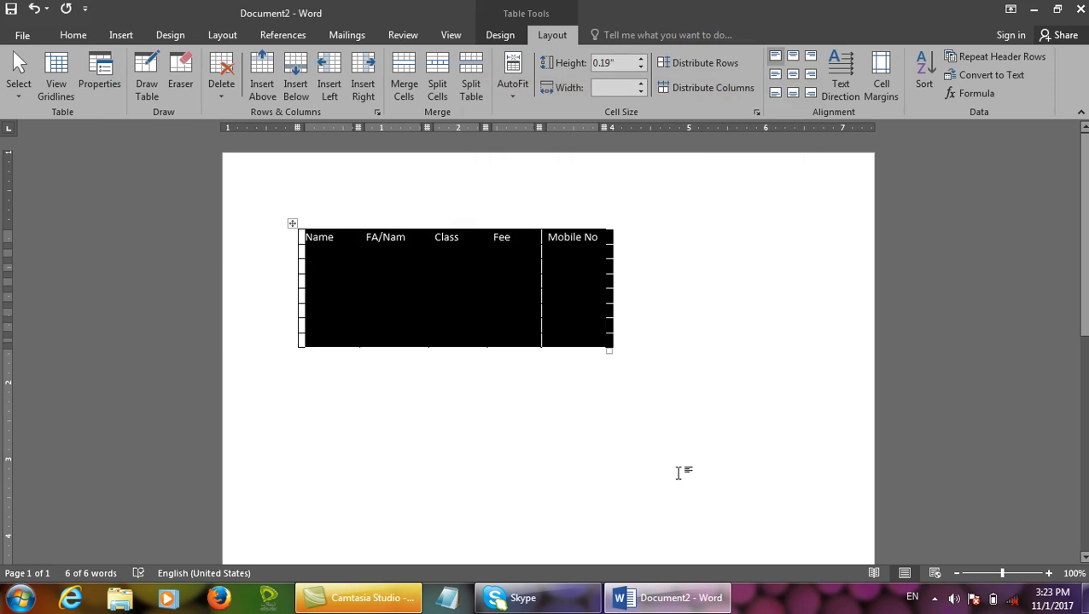
pyautogui.hotkey('ctrl', 'shift', 'd')
pyautogui.moveTo(308, 127); pyautogui.dragTo(606, 162)
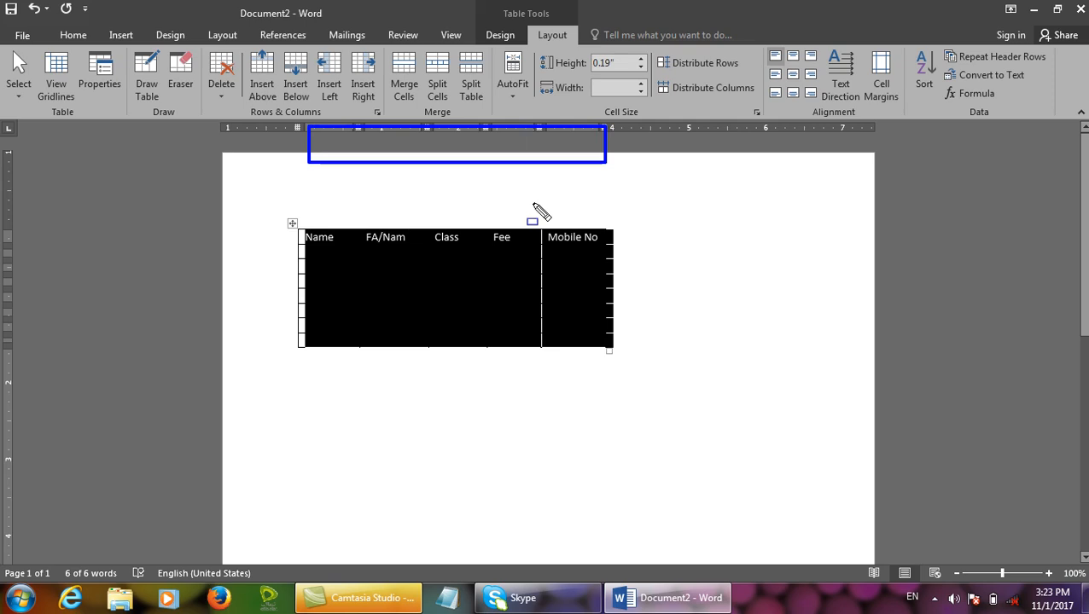
pyautogui.hotkey('ctrl', 'shift', 'd')
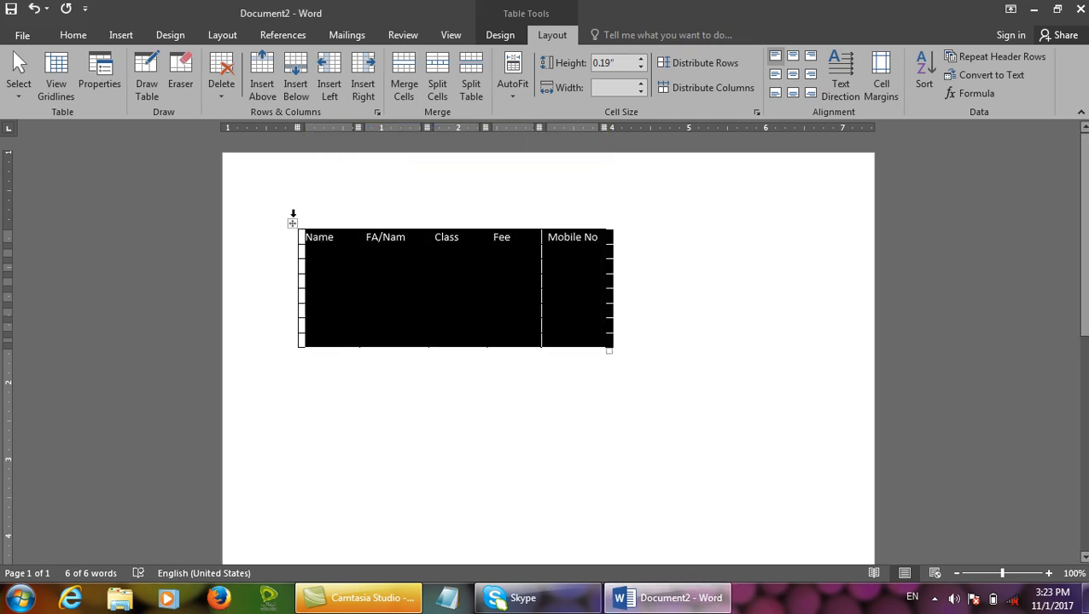
# Switch the unit of the table's preferred width to Percent in Table Properties
pyautogui.click(113, 80)
pyautogui.click(731, 152)
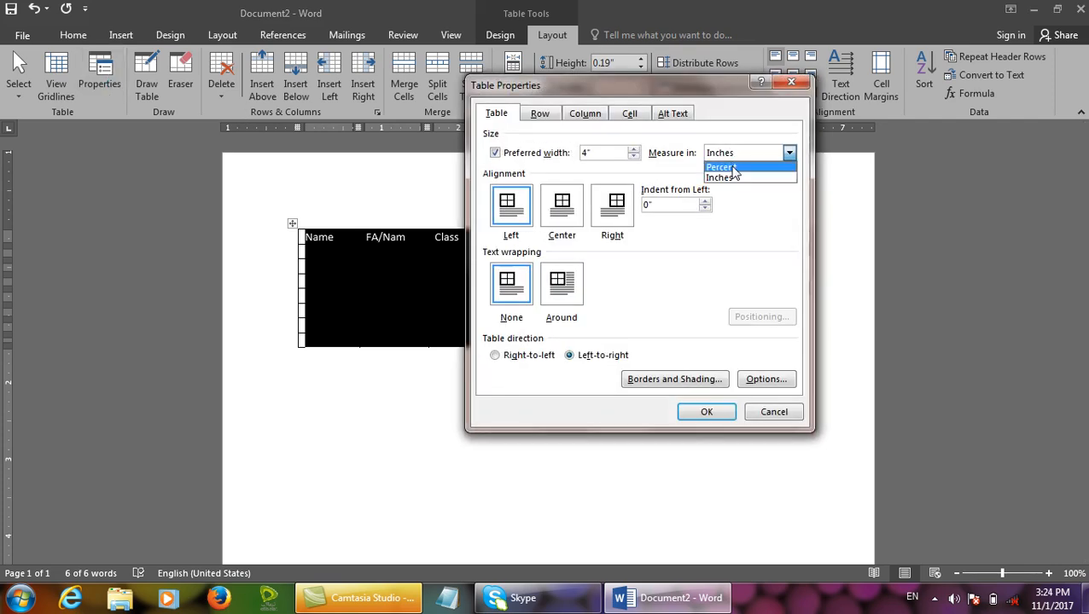
pyautogui.click(726, 179)
pyautogui.click(728, 153)
pyautogui.click(722, 168)
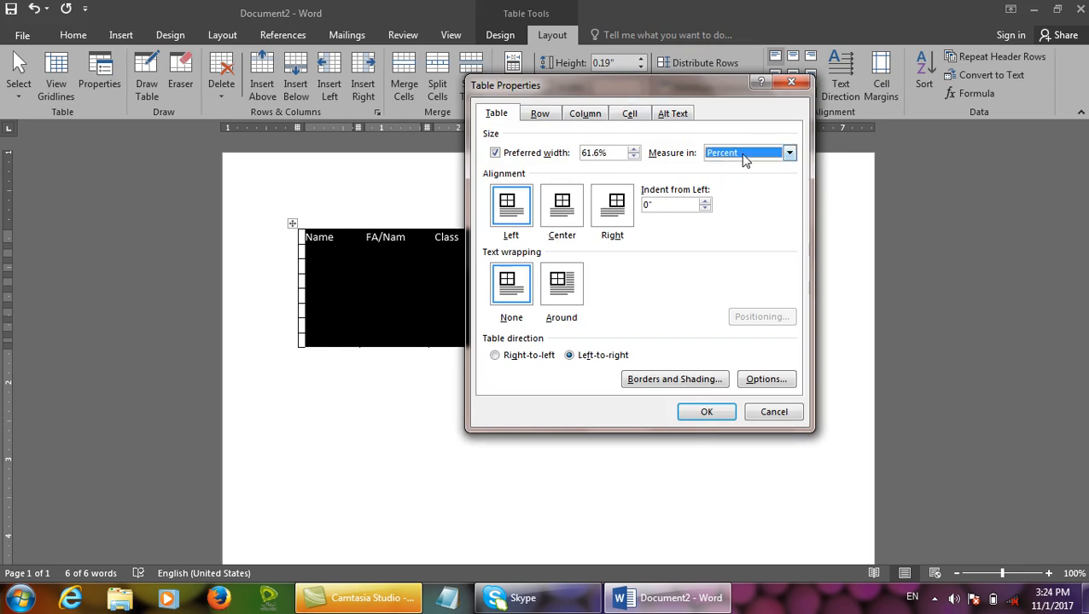
# Switch the width unit back to Inches and apply a preferred table width of 2 inches
pyautogui.click(744, 160)
pyautogui.click(729, 178)
pyautogui.doubleClick(603, 152)
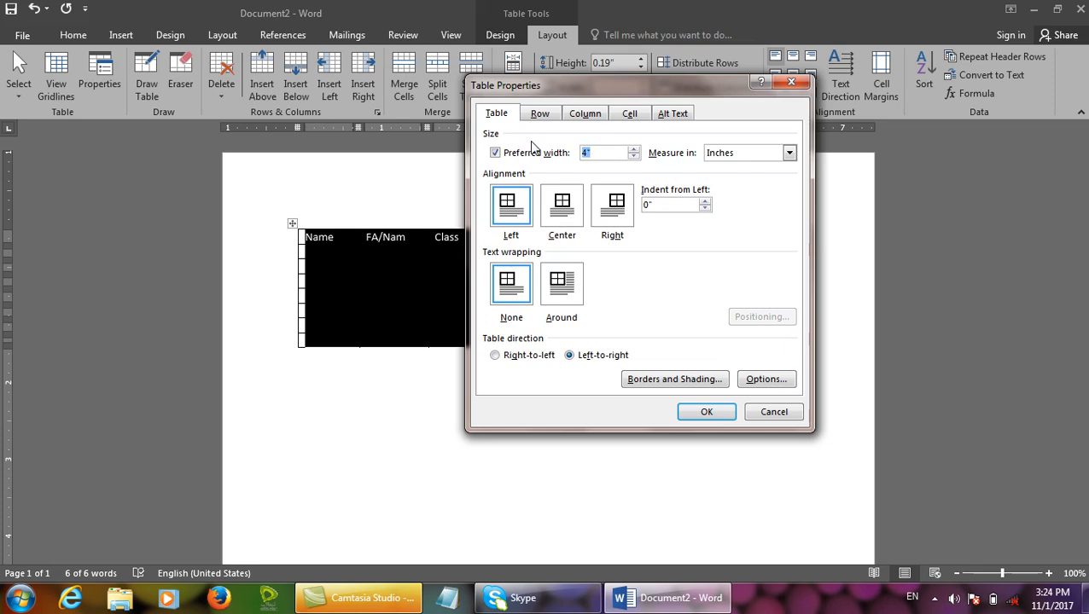
pyautogui.press('Return')
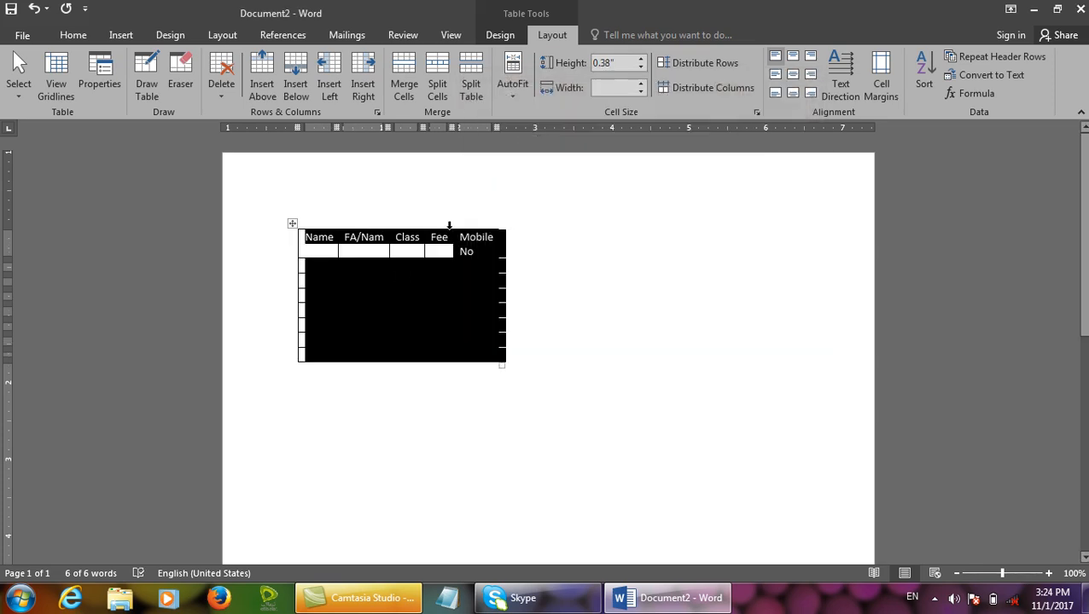
pyautogui.click(398, 268)
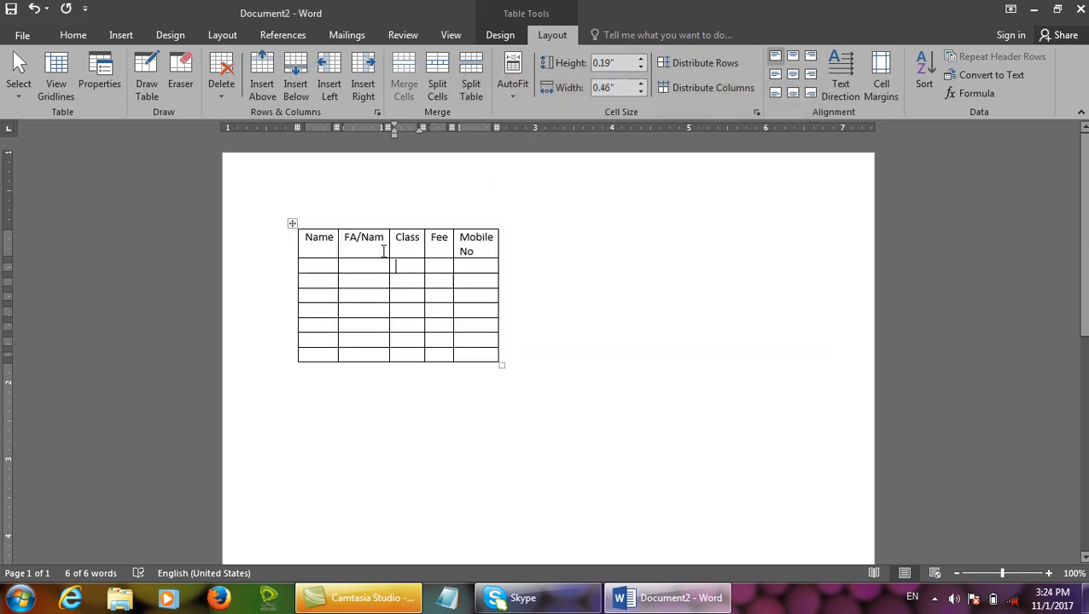
# Center the whole table horizontally between the page margins
pyautogui.click(296, 223)
pyautogui.click(100, 83)
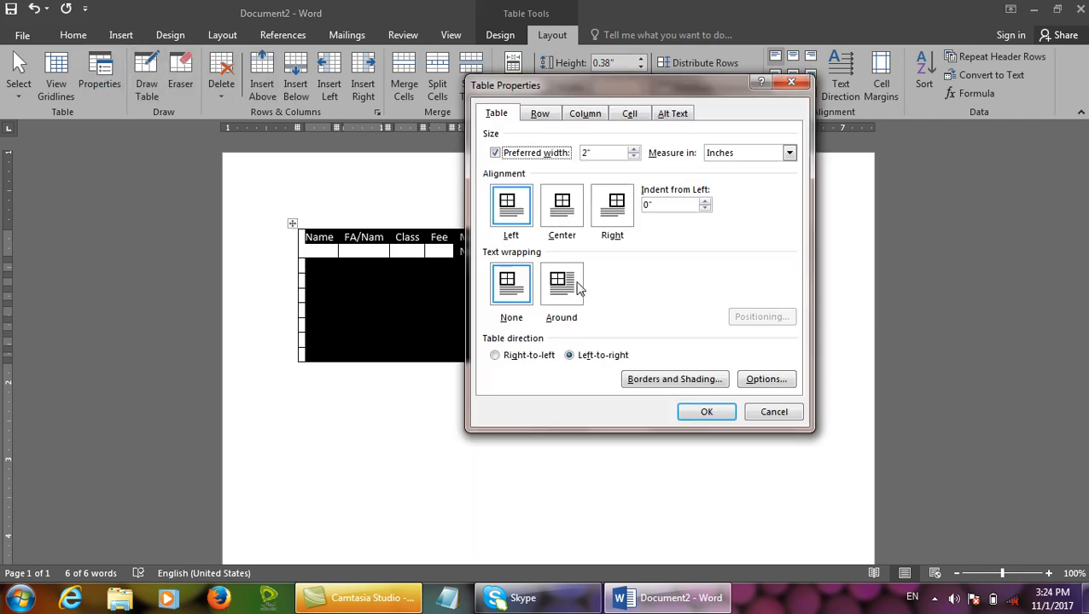
pyautogui.click(562, 209)
pyautogui.click(704, 410)
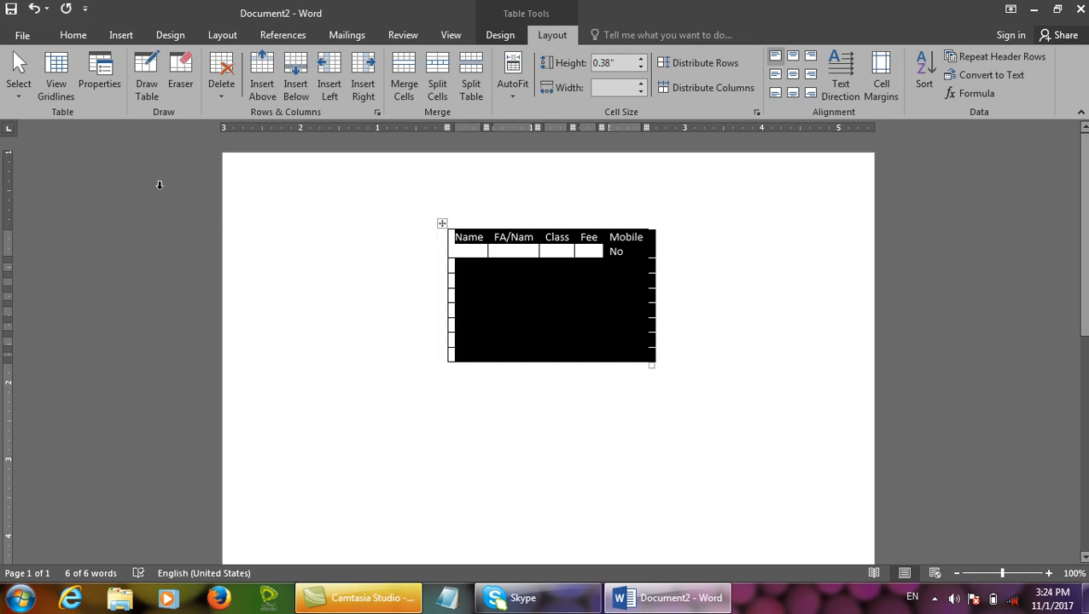
# Align the table to the right margin of the page
pyautogui.click(96, 86)
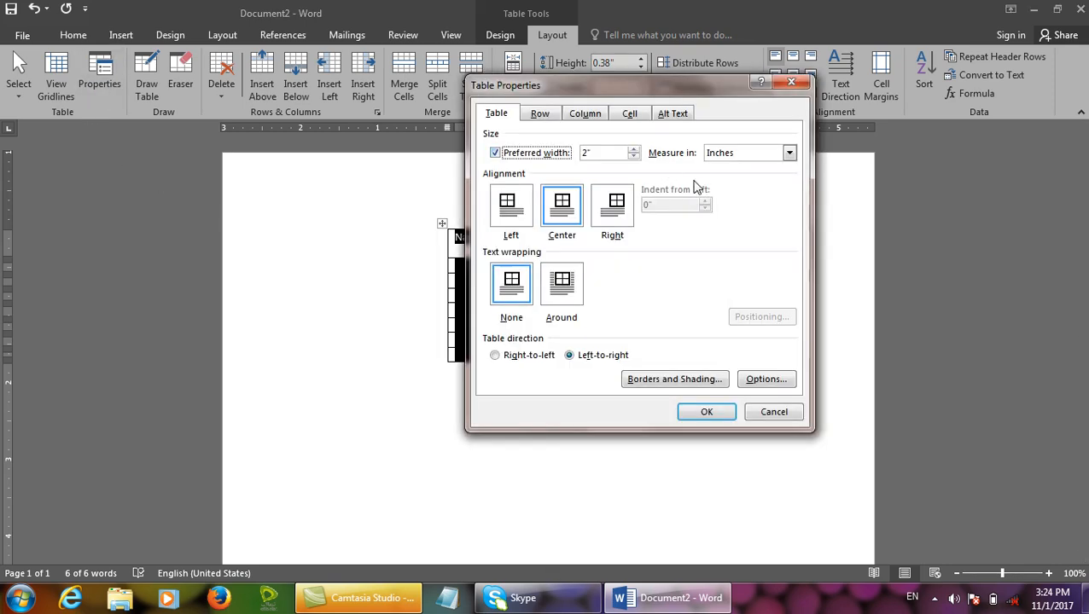
pyautogui.click(622, 205)
pyautogui.click(709, 413)
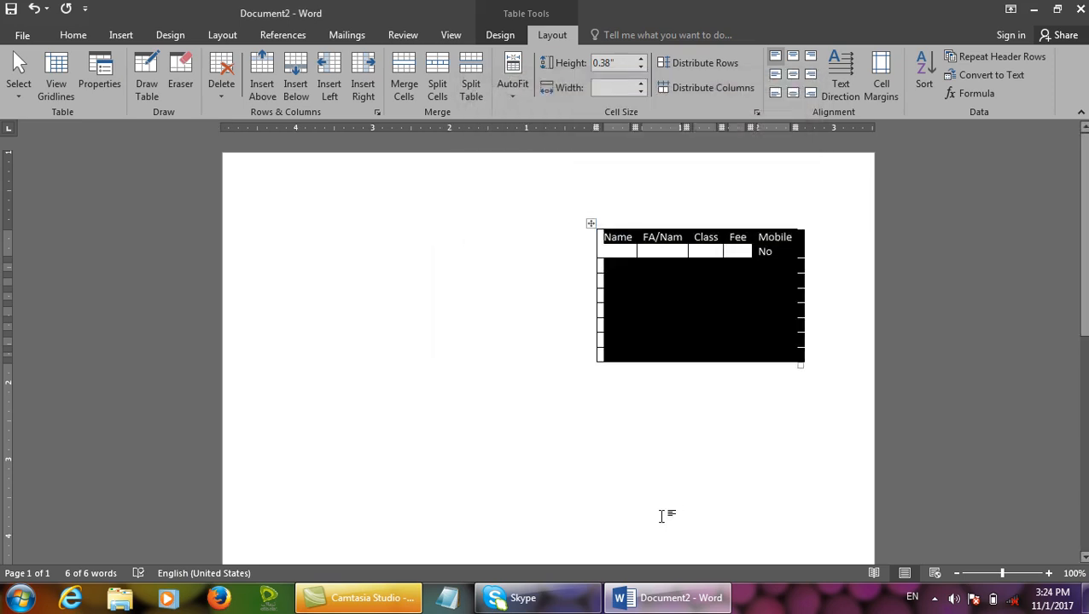
# Set the table's alignment to Left
pyautogui.click(99, 84)
pyautogui.click(492, 214)
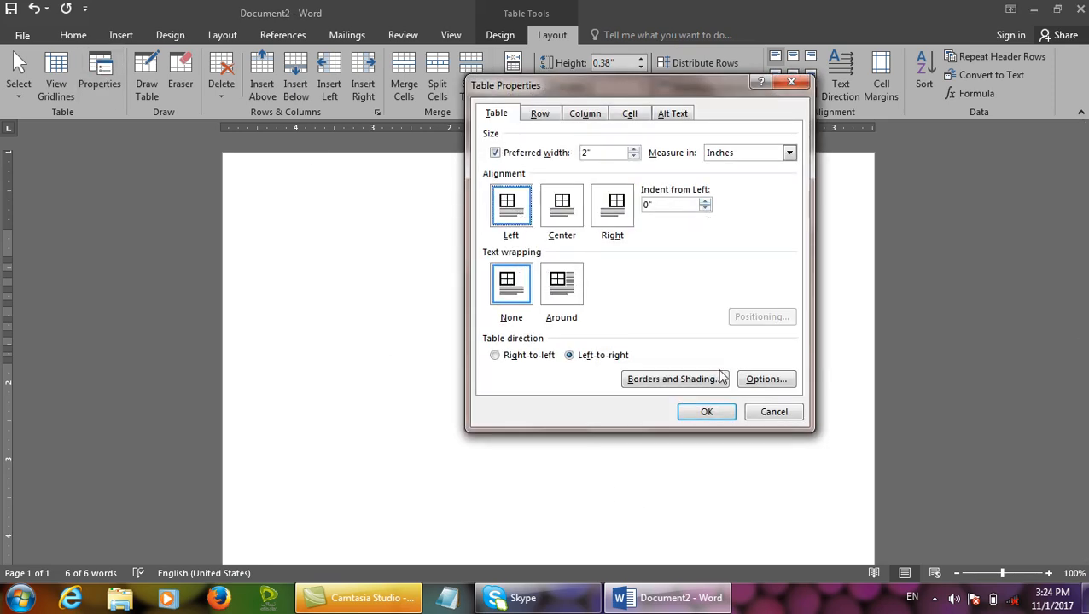
pyautogui.click(707, 411)
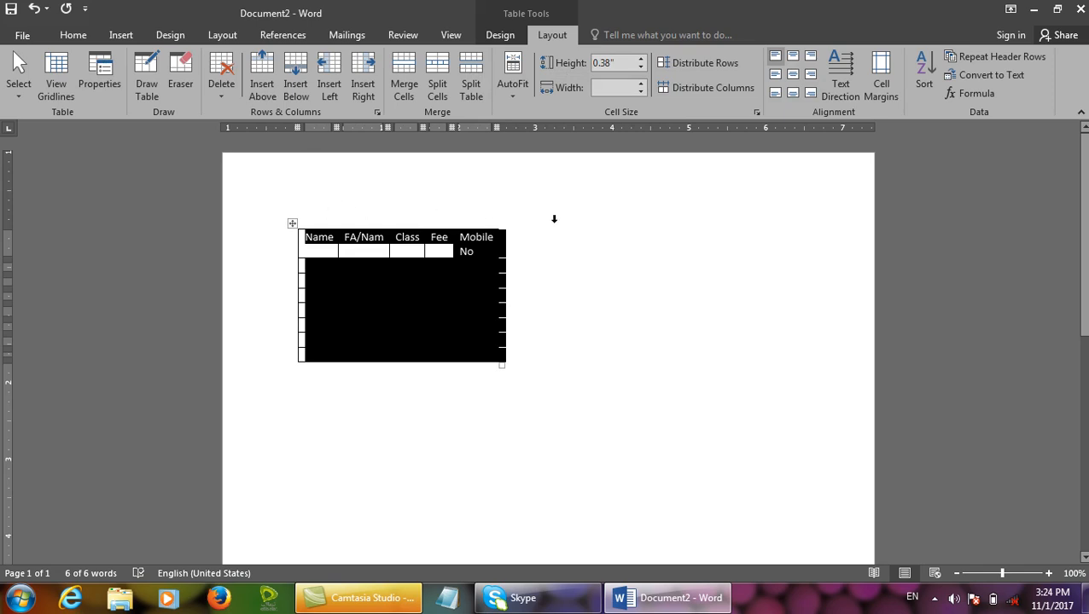
# Set the table's indent from left to 1 inch
pyautogui.click(100, 82)
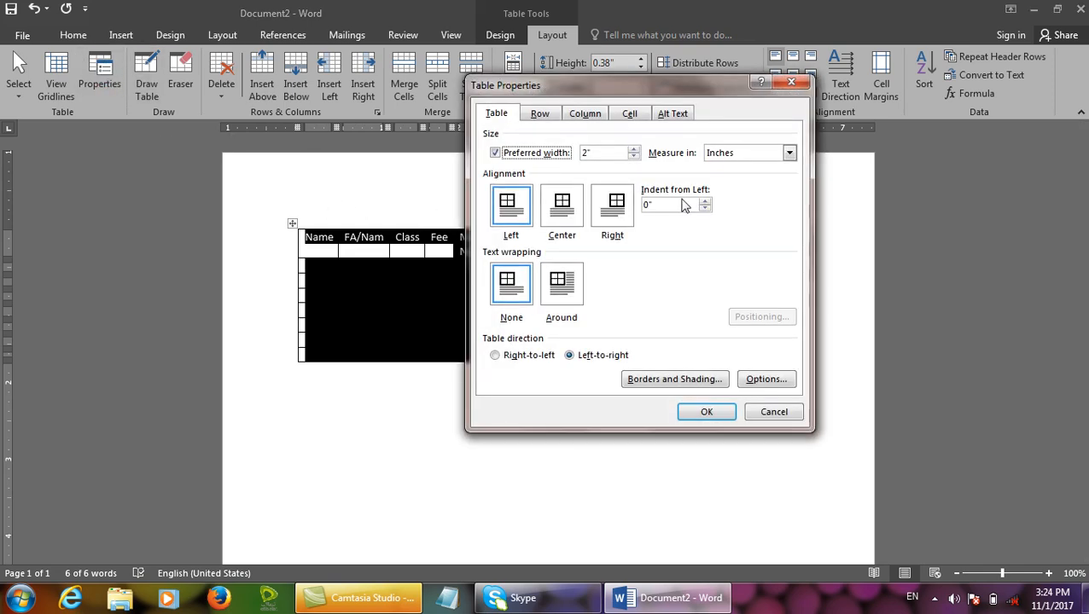
pyautogui.click(705, 202)
pyautogui.click(705, 202)
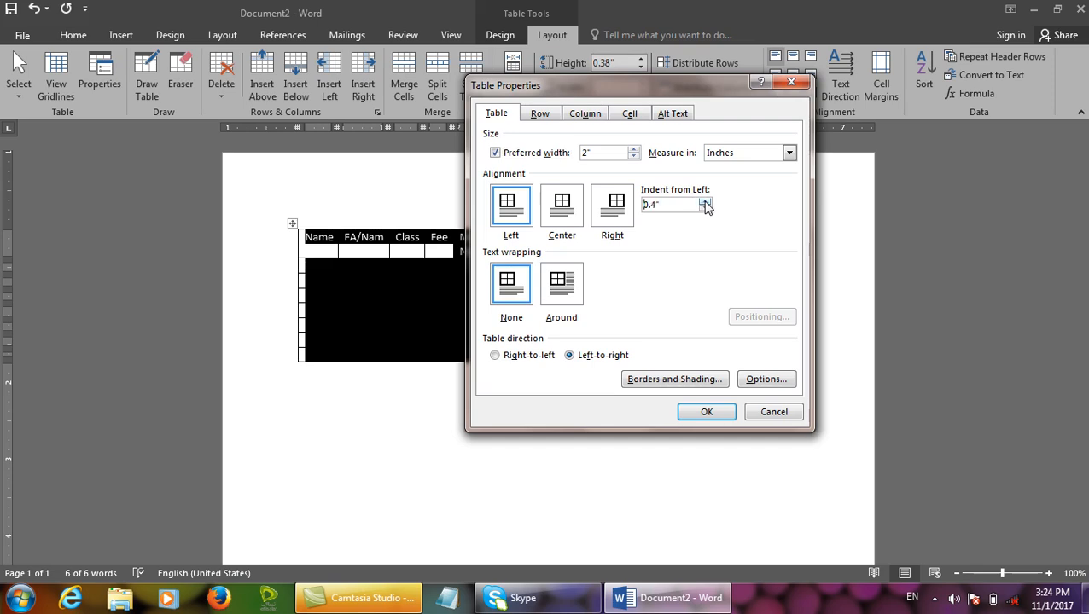
pyautogui.click(707, 411)
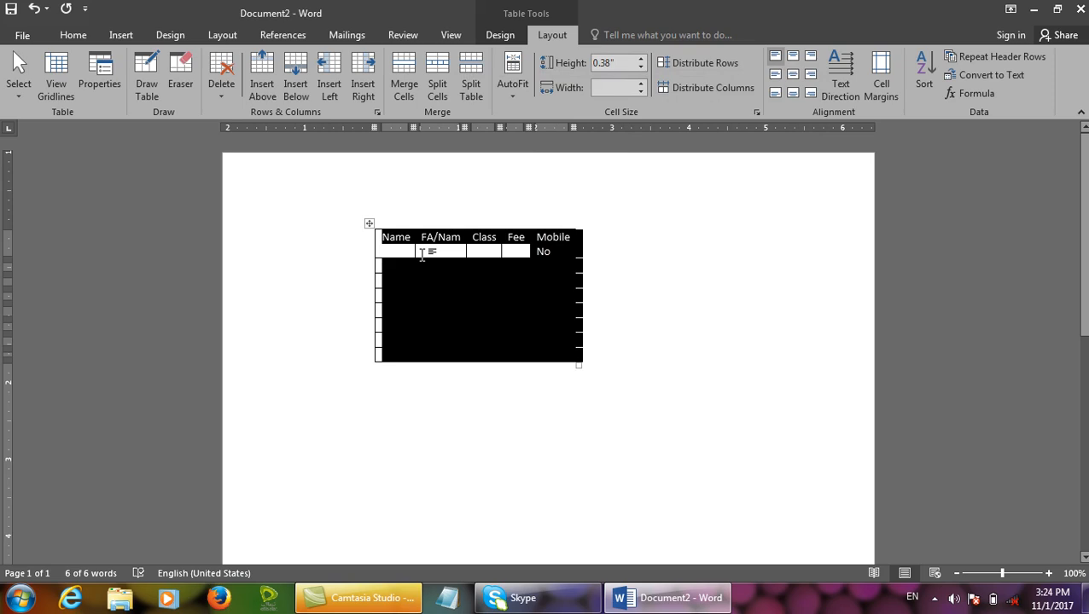
# Close Table Properties without changes and move the table slightly lower on the page, leaving room for text above it
pyautogui.click(107, 78)
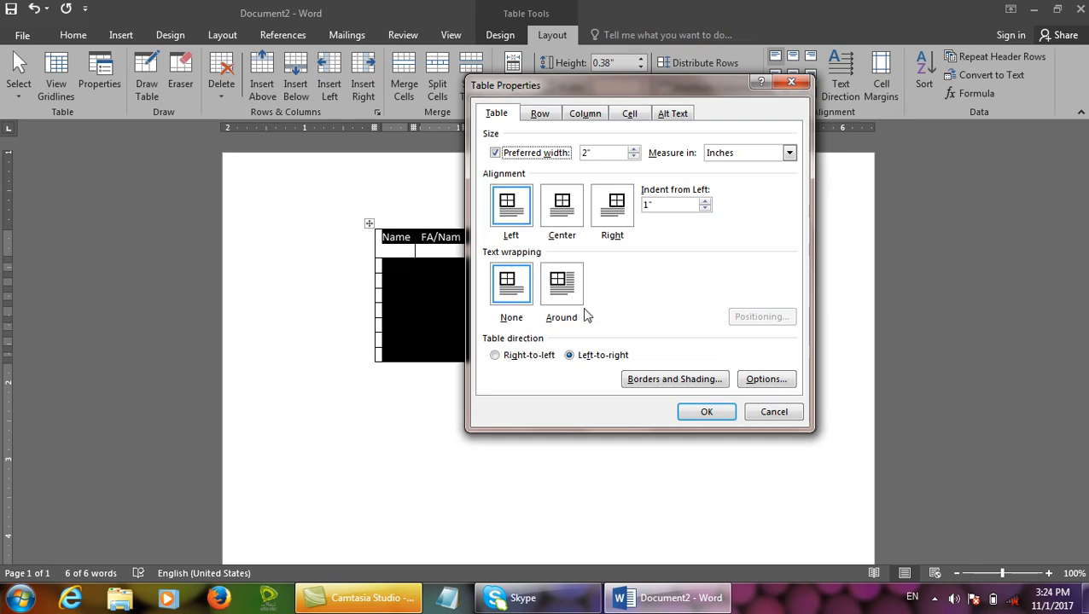
pyautogui.click(774, 411)
pyautogui.click(365, 224)
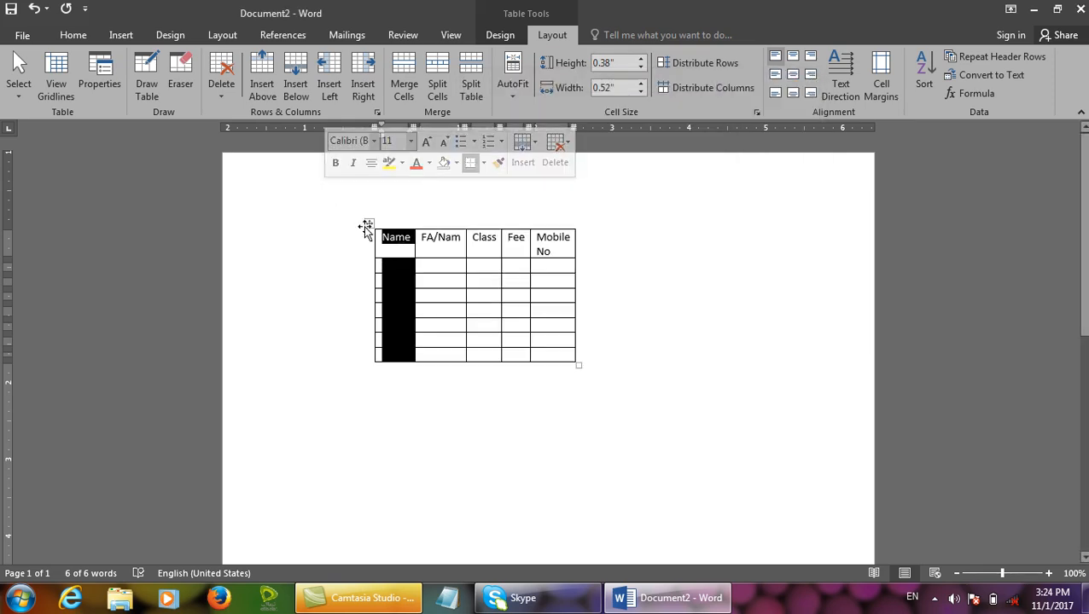
pyautogui.click(420, 263)
pyautogui.moveTo(365, 222); pyautogui.dragTo(372, 266)
# Generate sample paragraphs above the table with =rand()
pyautogui.click(360, 222)
pyautogui.write('=rand()')
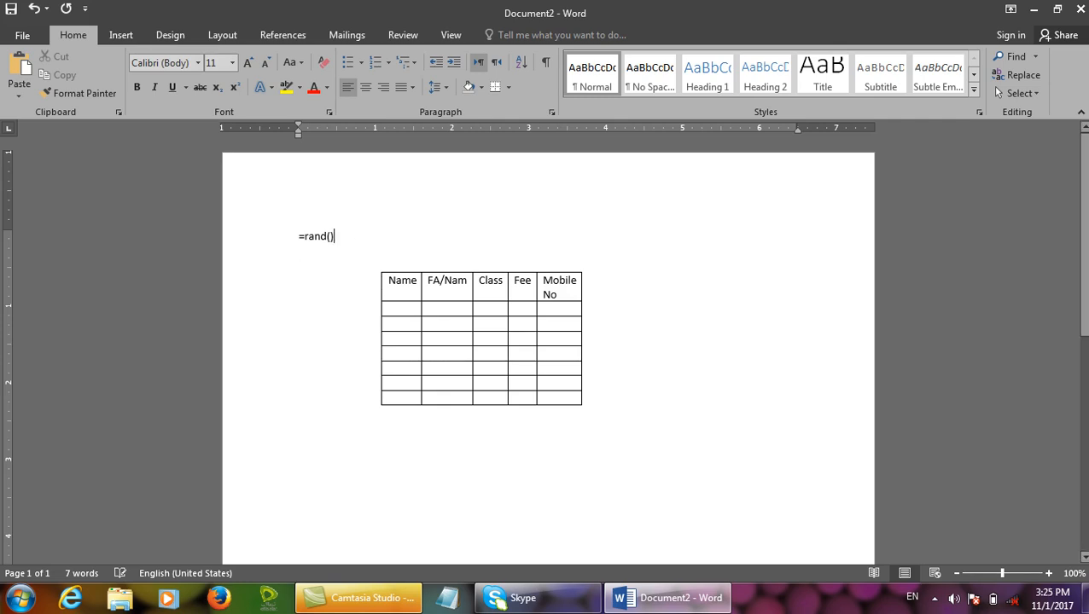
pyautogui.press('Return')
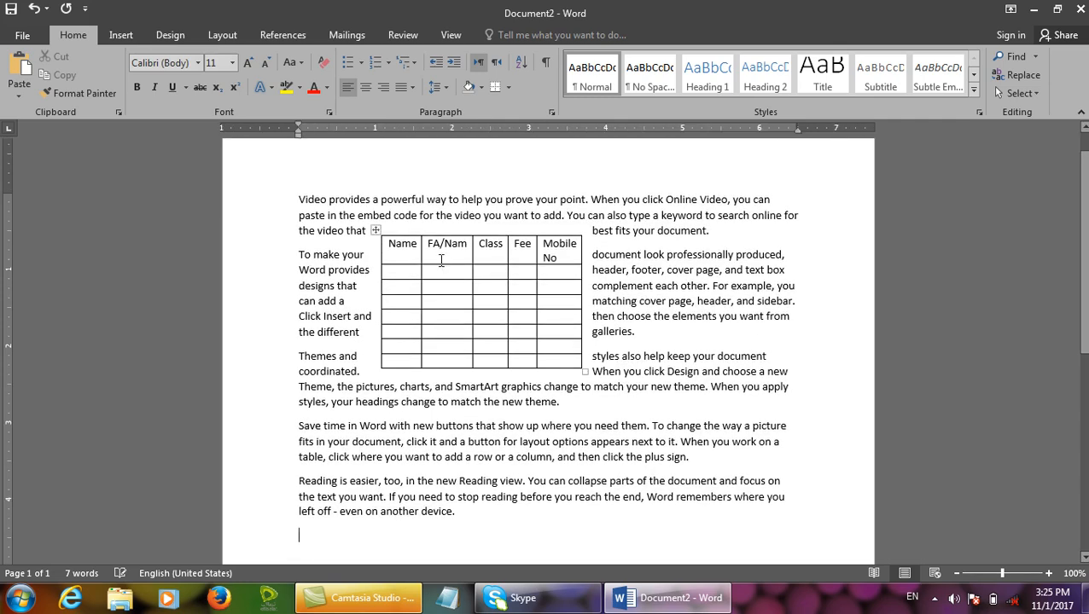
# Set the table's text wrapping to None
pyautogui.moveTo(545, 220)
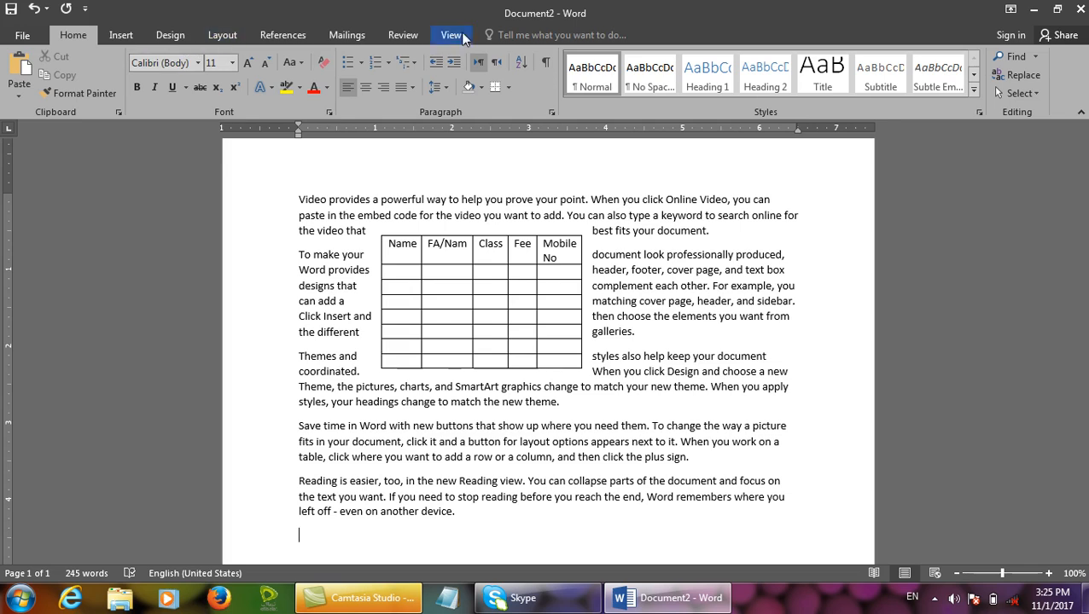
pyautogui.click(476, 258)
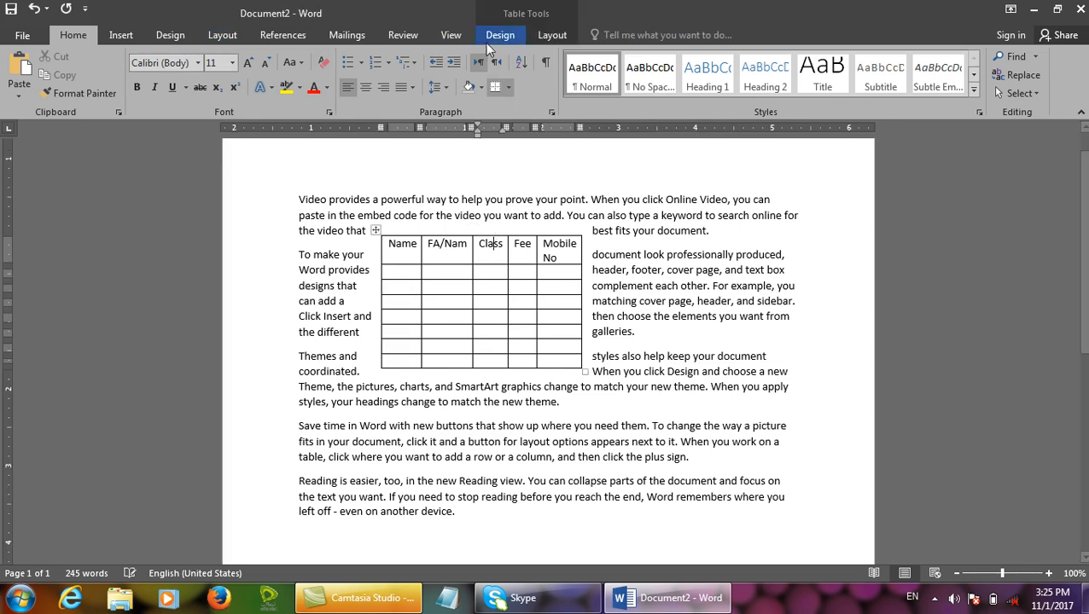
pyautogui.click(556, 35)
pyautogui.click(99, 77)
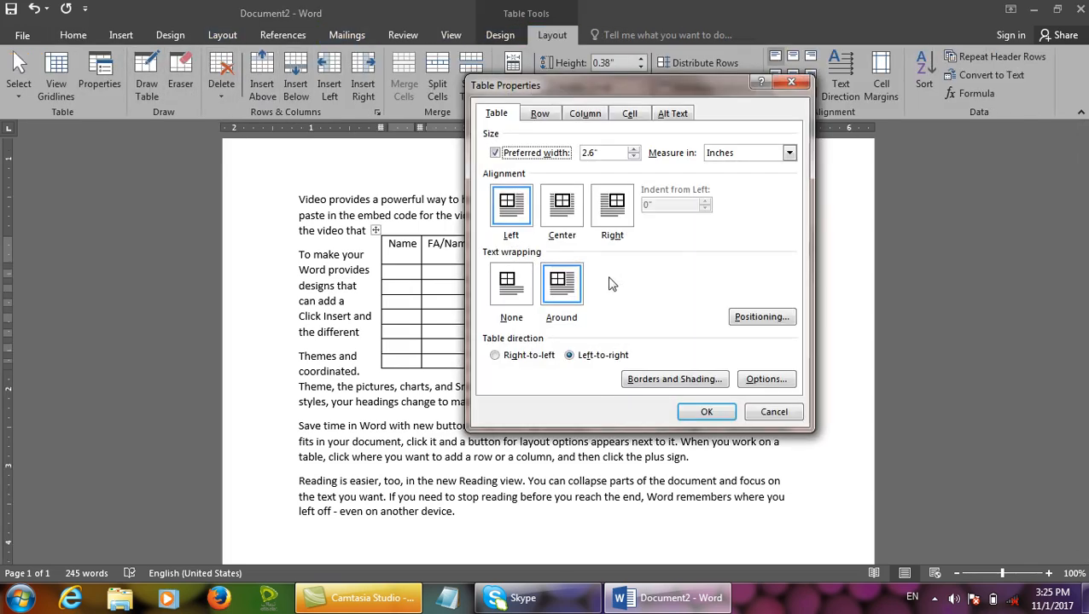
pyautogui.click(510, 286)
pyautogui.click(706, 413)
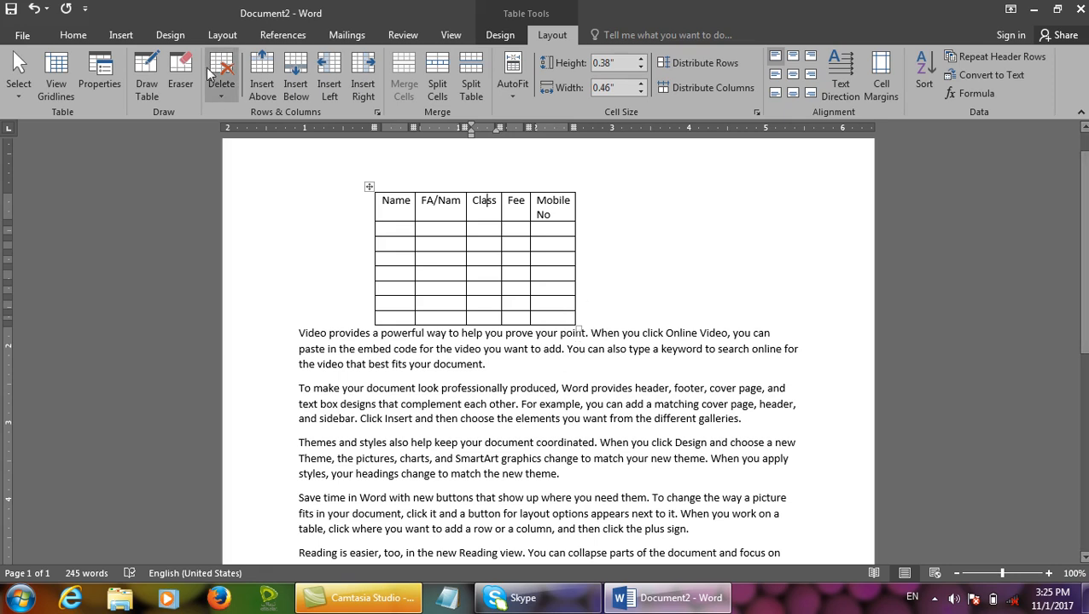
# Set the table's text wrapping to Around
pyautogui.click(99, 77)
pyautogui.click(553, 295)
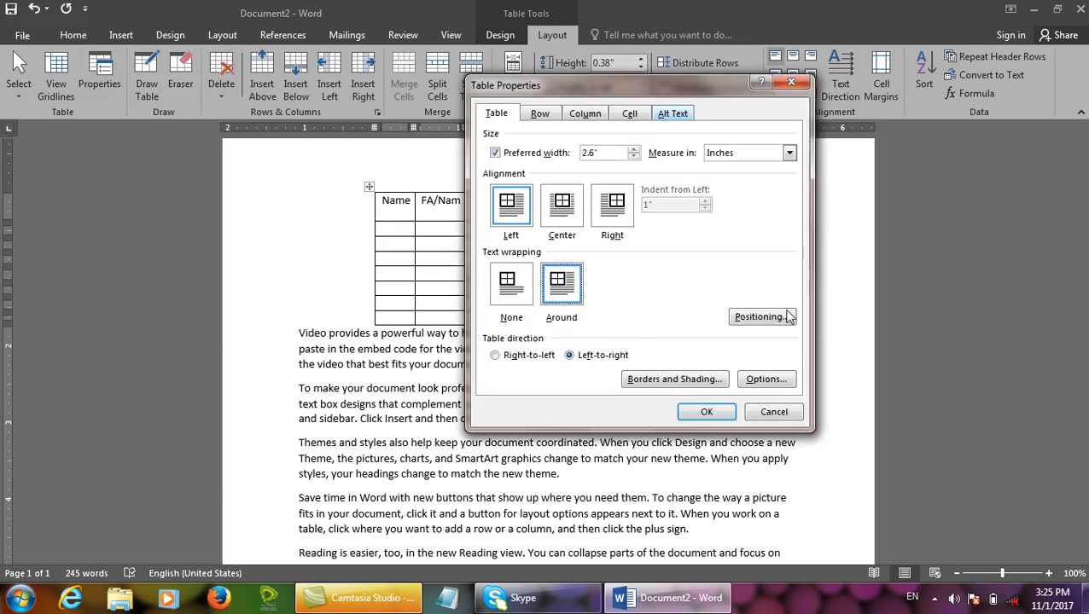
pyautogui.click(705, 411)
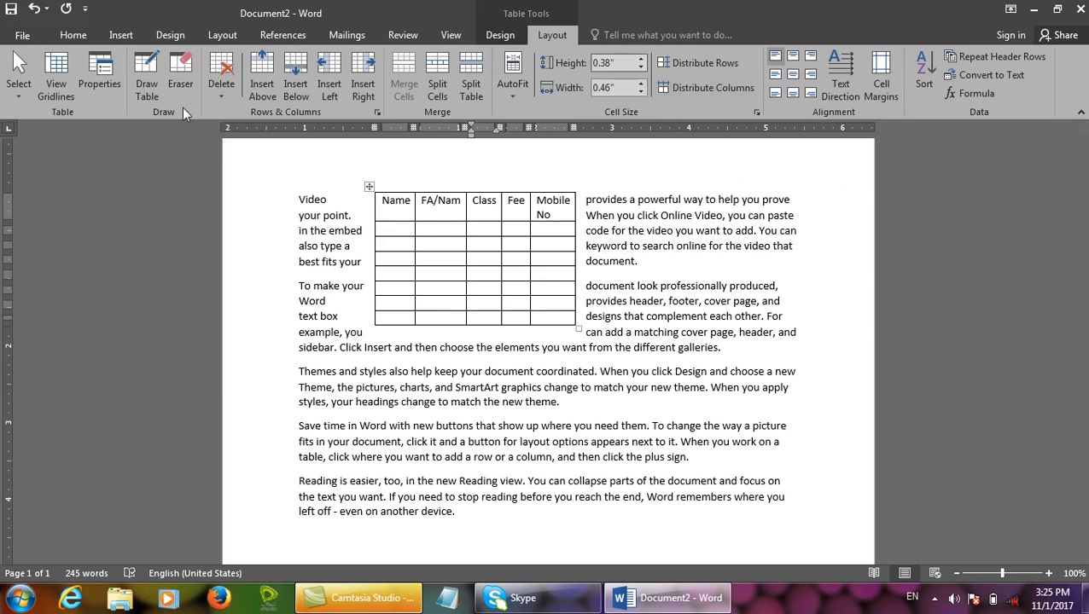
# Set the table's horizontal position to Right relative to Page in Table Positioning and apply it
pyautogui.click(99, 75)
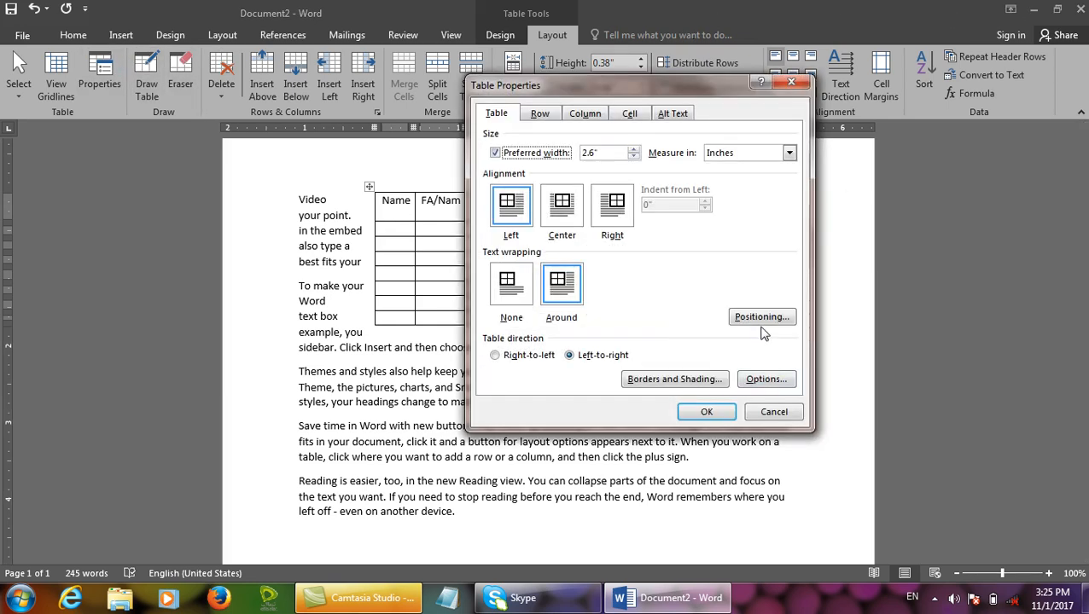
pyautogui.click(762, 317)
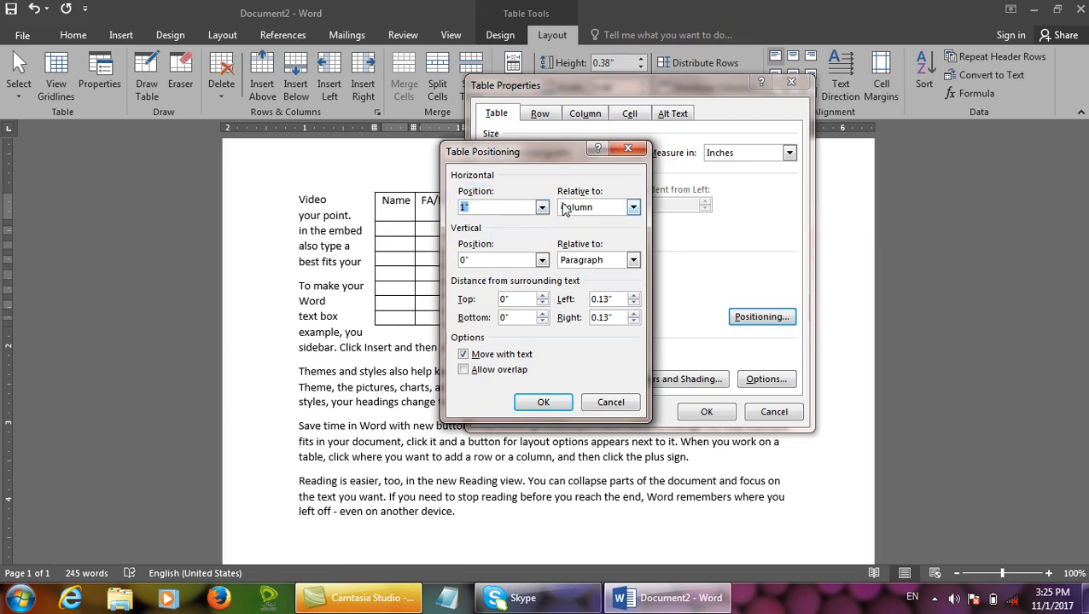
pyautogui.click(632, 208)
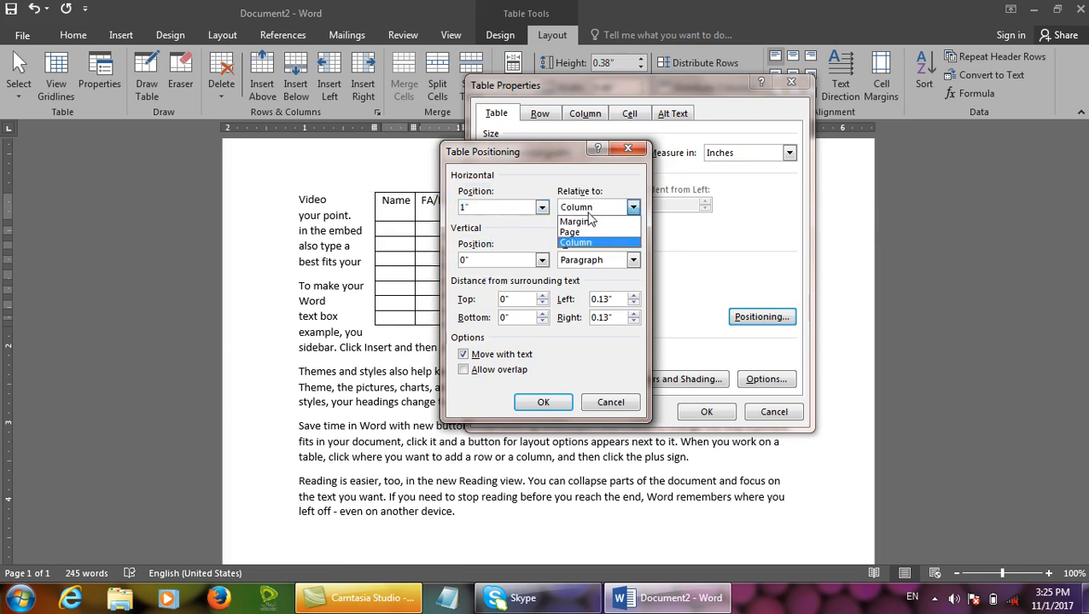
pyautogui.click(581, 233)
pyautogui.moveTo(530, 156); pyautogui.dragTo(640, 146)
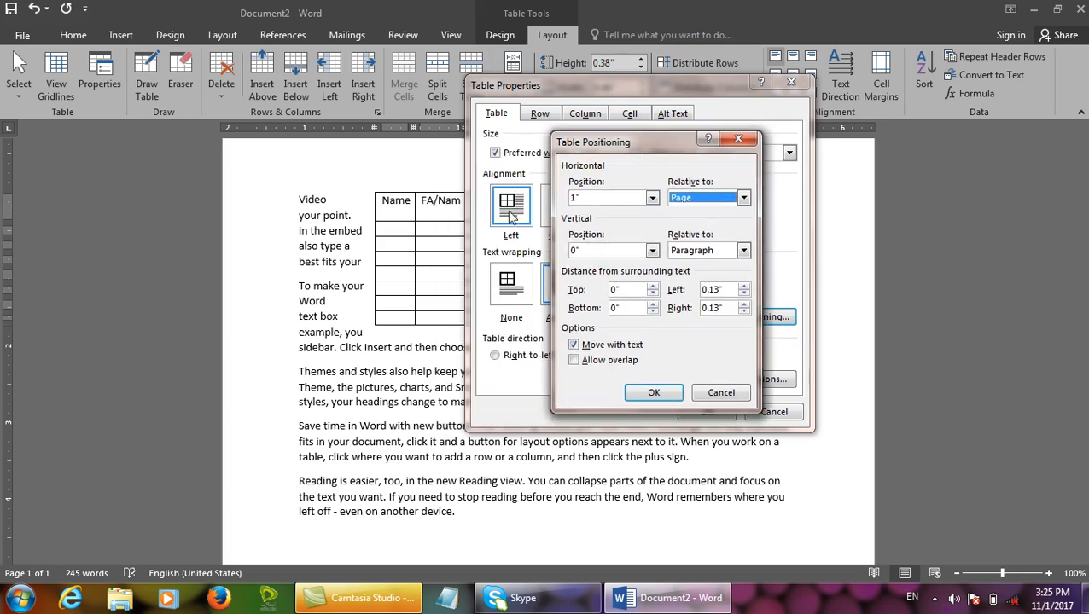
pyautogui.click(652, 198)
pyautogui.click(585, 222)
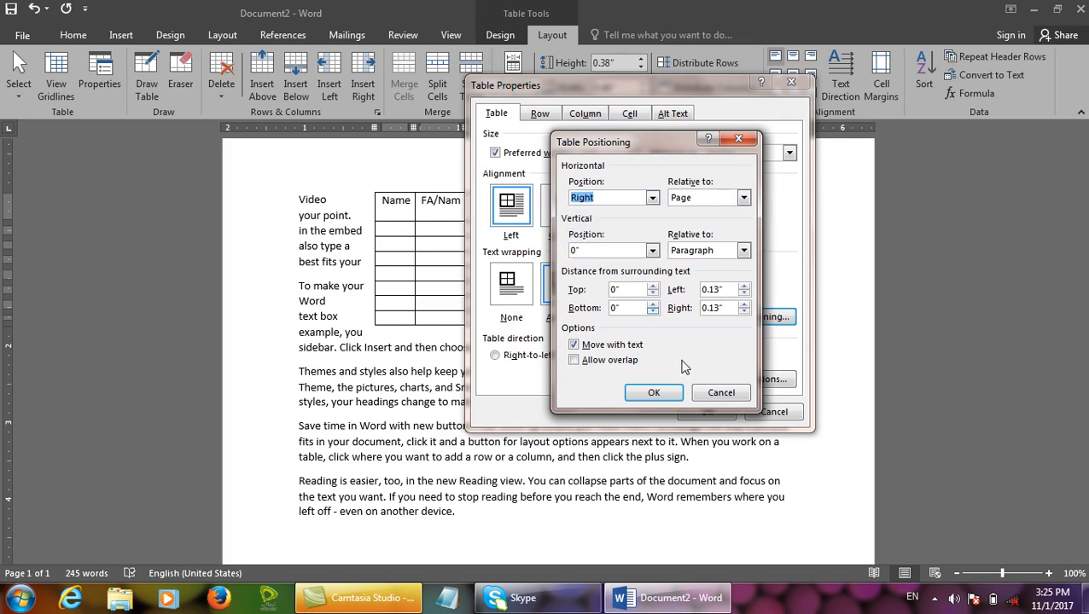
pyautogui.click(653, 393)
pyautogui.click(705, 413)
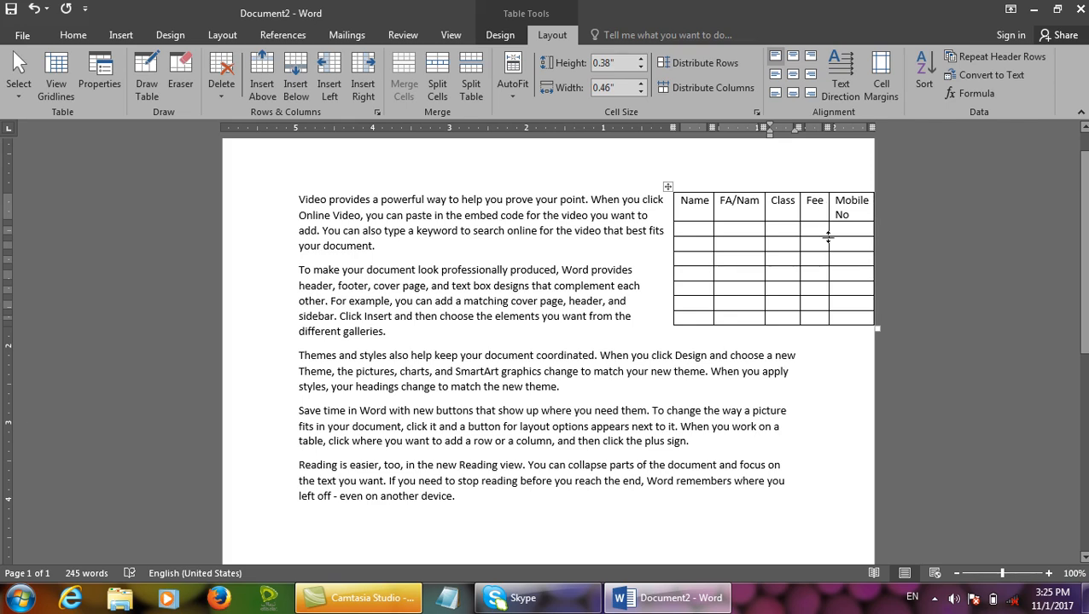
# Change the table's horizontal position to Center relative to Page and apply it
pyautogui.click(101, 71)
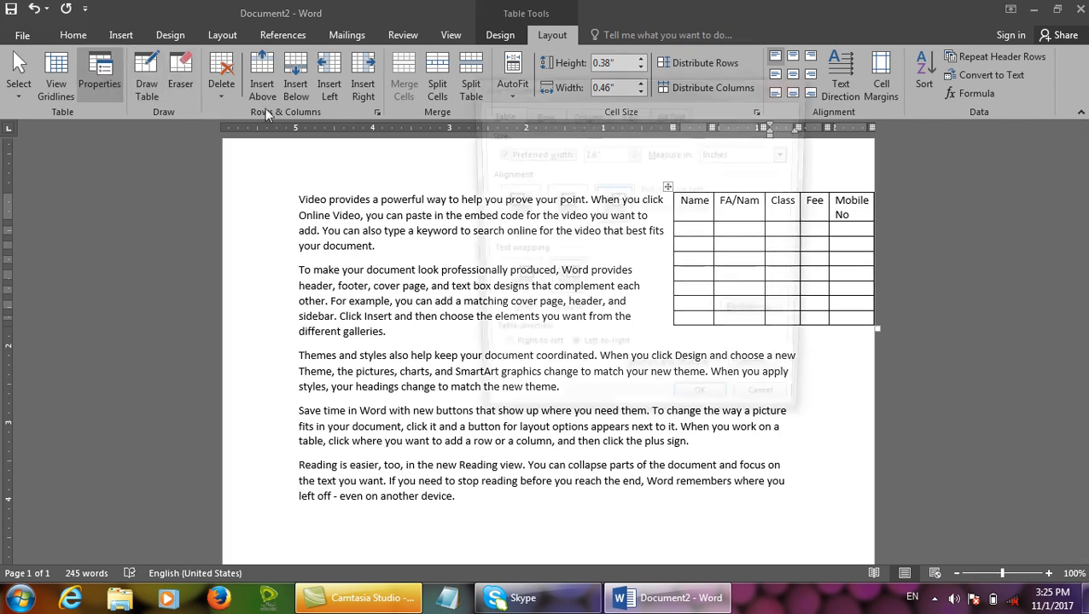
pyautogui.click(751, 320)
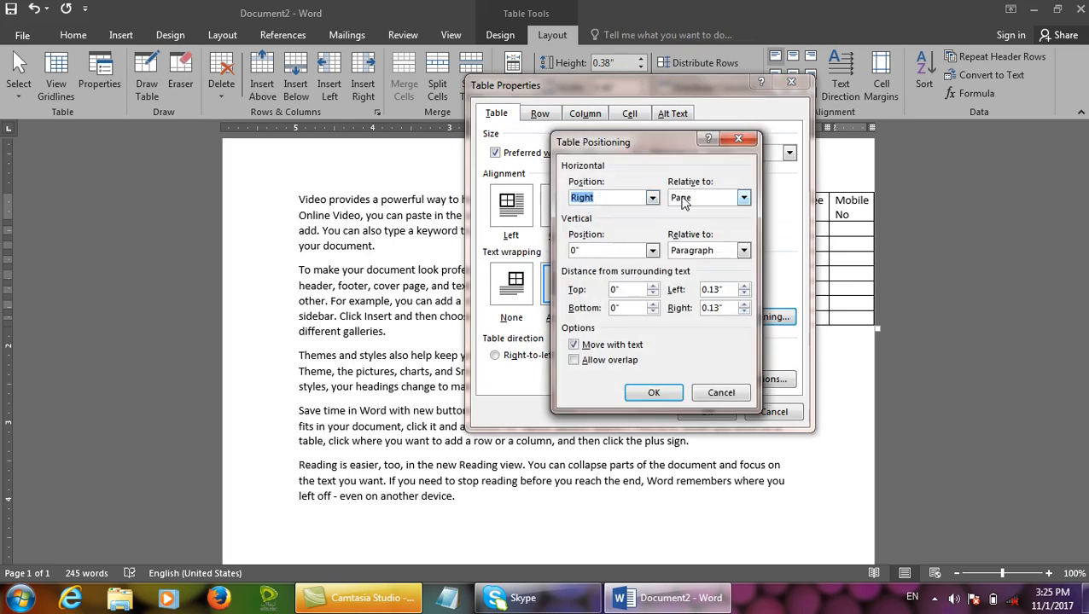
pyautogui.click(651, 199)
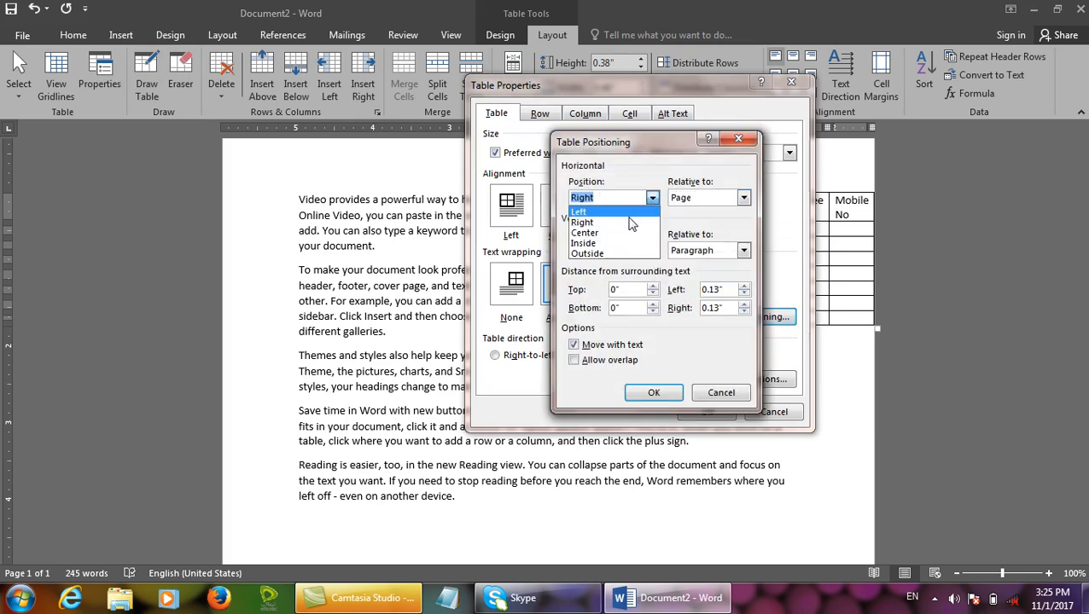
pyautogui.click(612, 224)
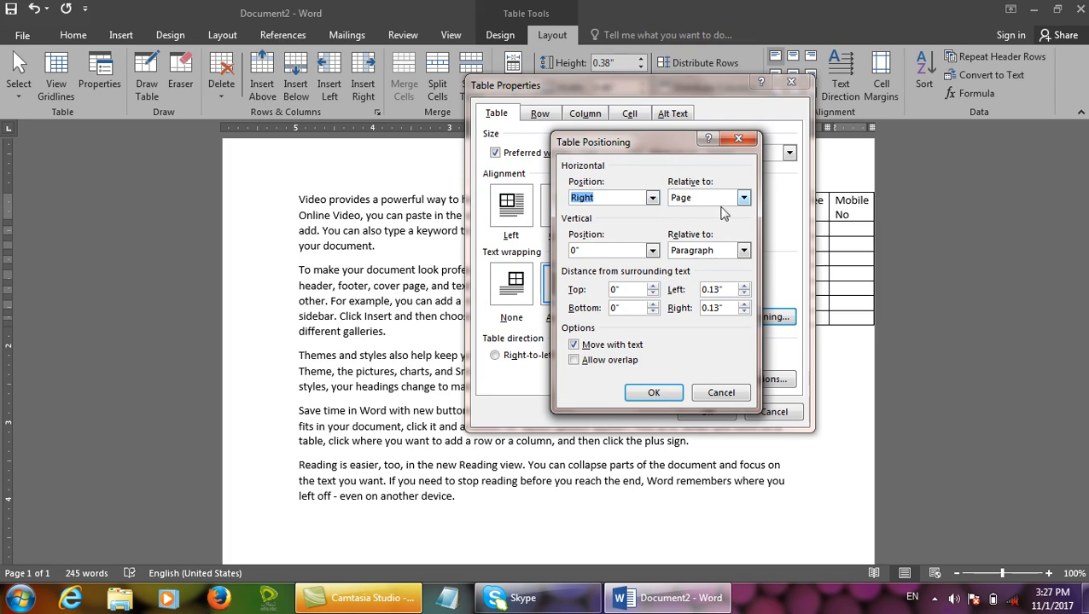
pyautogui.click(648, 200)
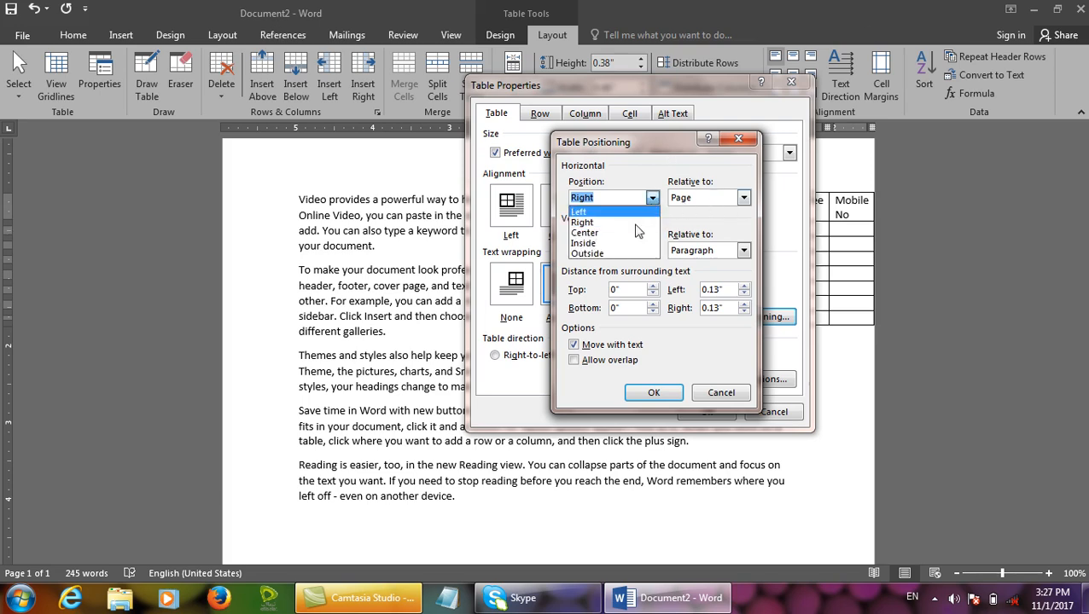
pyautogui.click(587, 233)
pyautogui.click(654, 393)
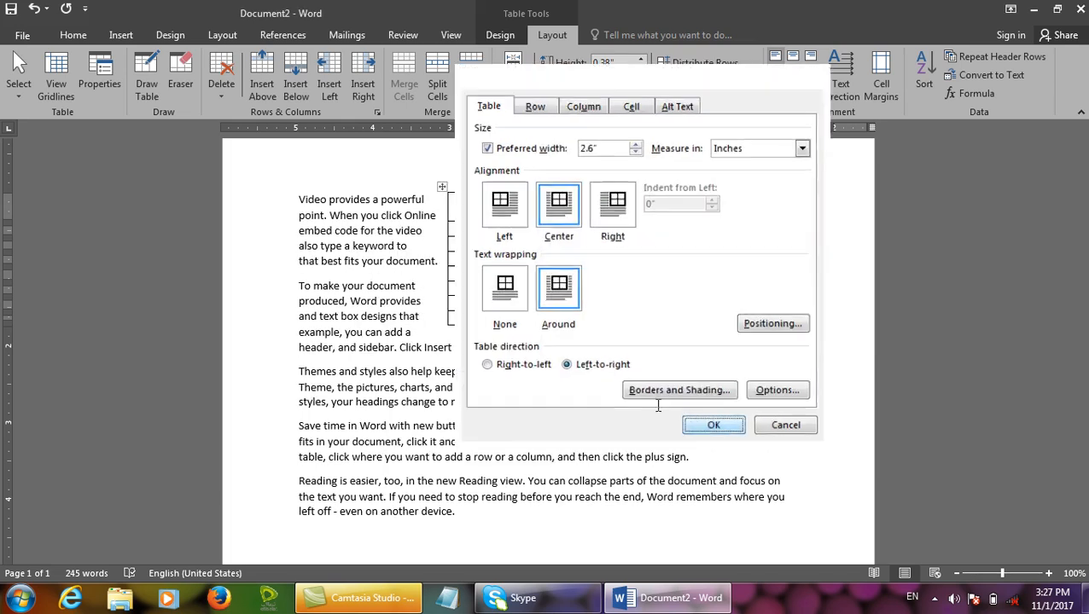
pyautogui.click(708, 412)
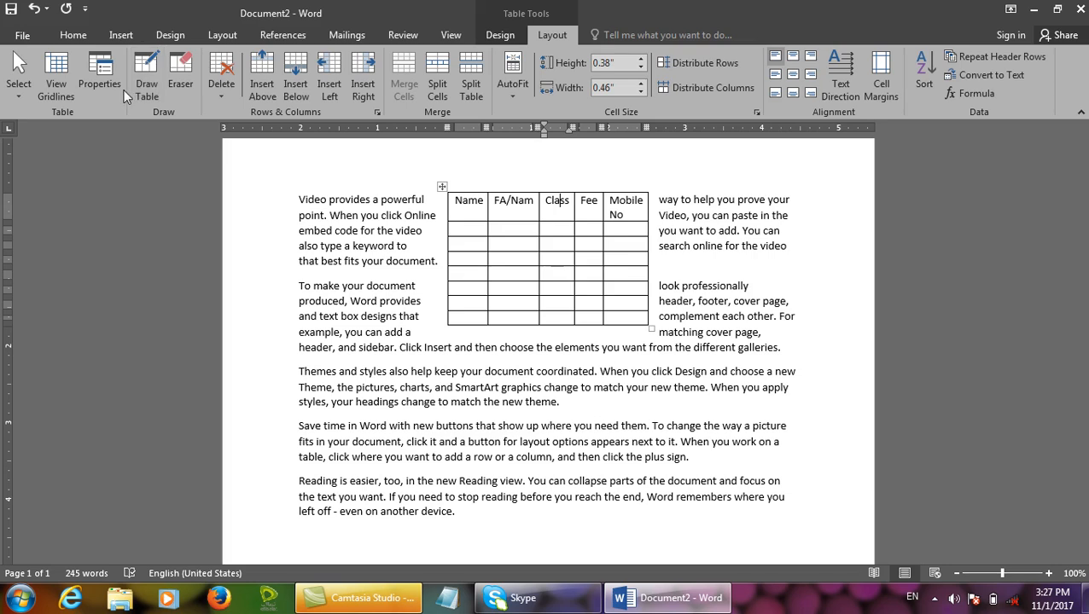
# Set the table's vertical position to Bottom in Table Positioning and check where the table lands on the page
pyautogui.click(100, 77)
pyautogui.click(747, 318)
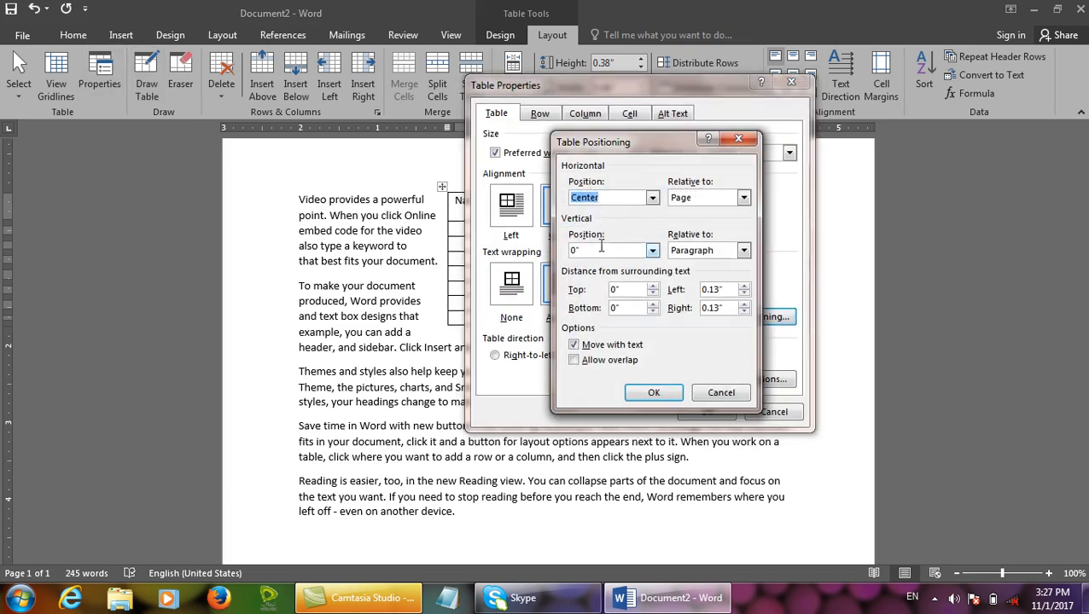
pyautogui.click(651, 250)
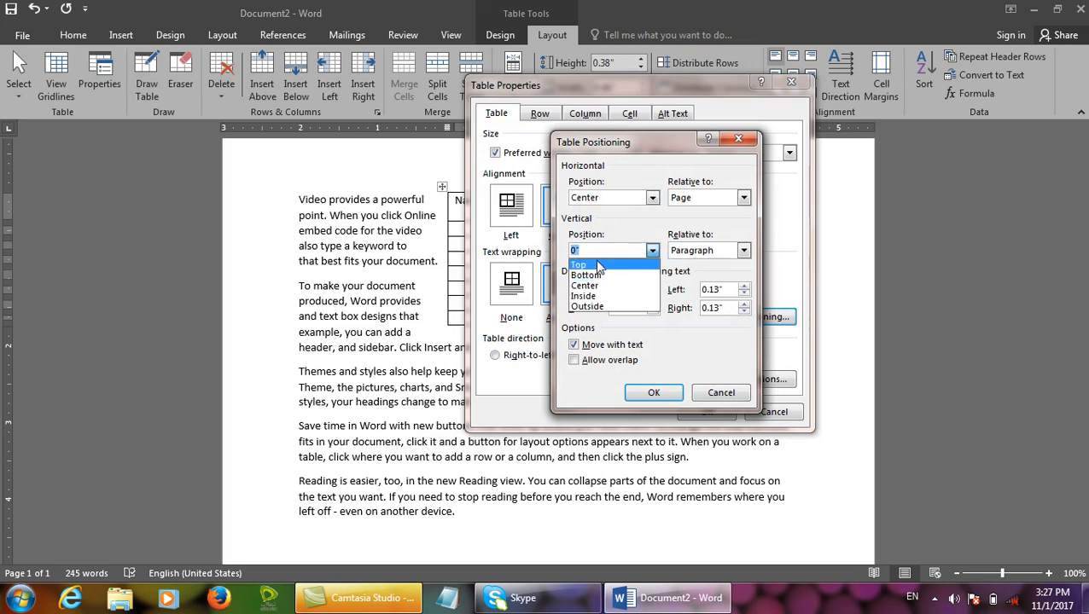
pyautogui.click(619, 265)
pyautogui.click(651, 250)
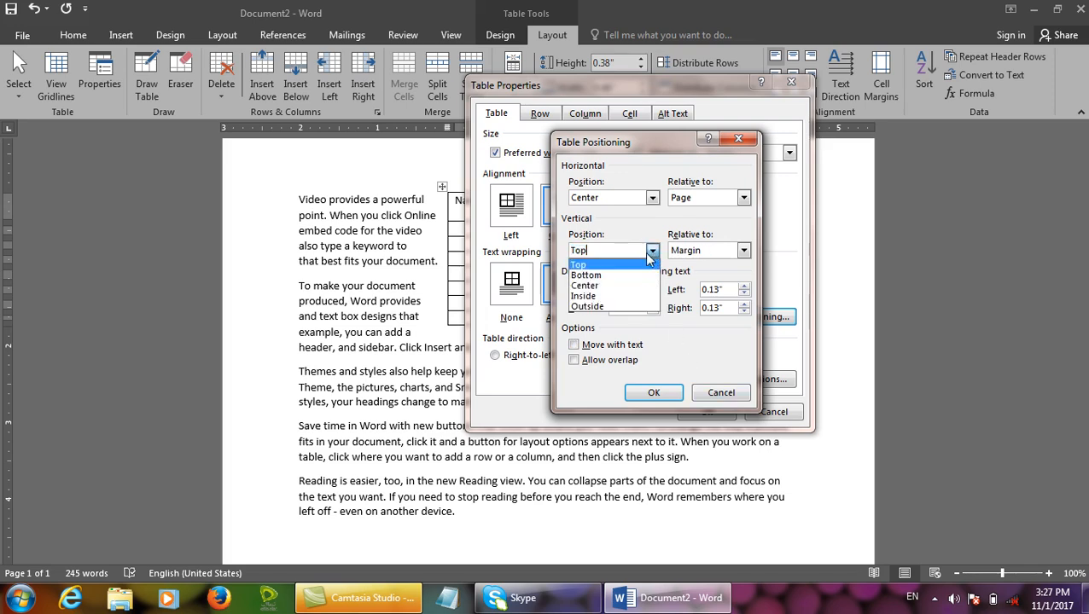
pyautogui.click(602, 277)
pyautogui.click(654, 392)
pyautogui.click(707, 413)
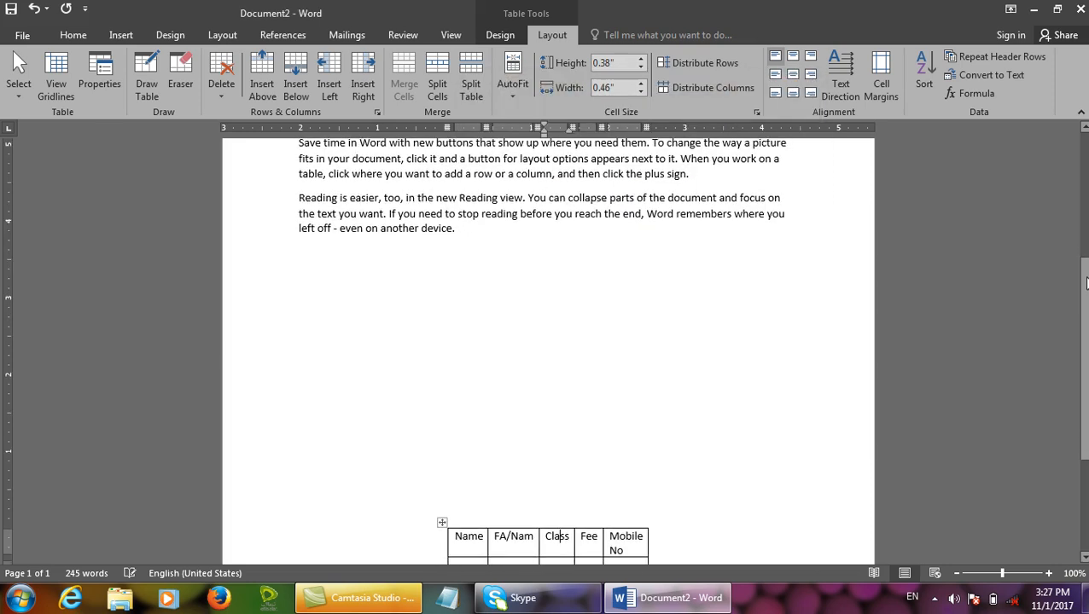
pyautogui.scroll(-4, 1086, 283)
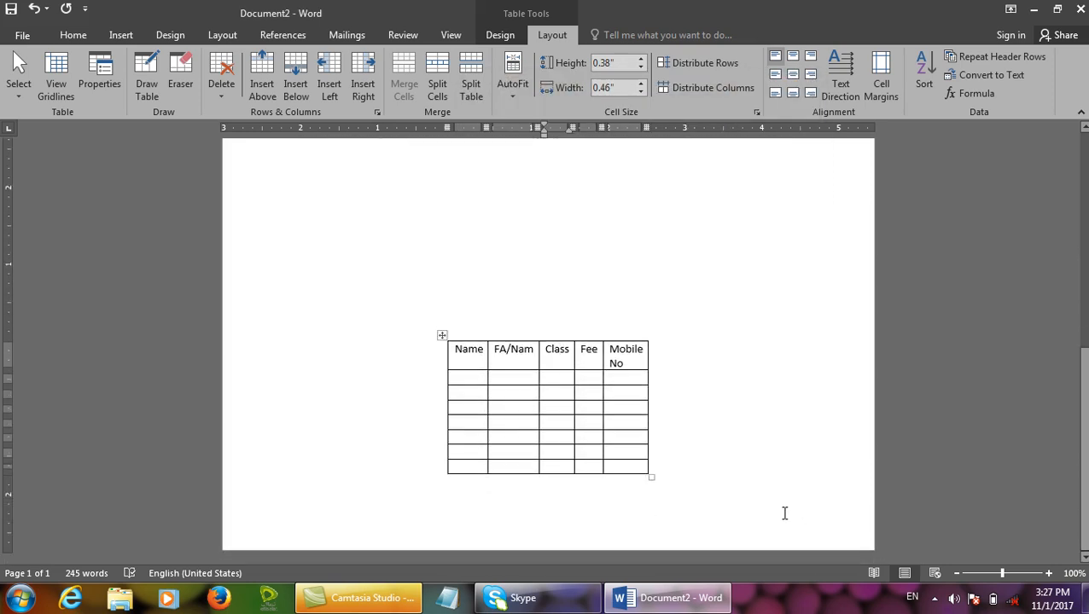
pyautogui.click(99, 78)
pyautogui.click(779, 319)
pyautogui.click(742, 198)
pyautogui.click(693, 213)
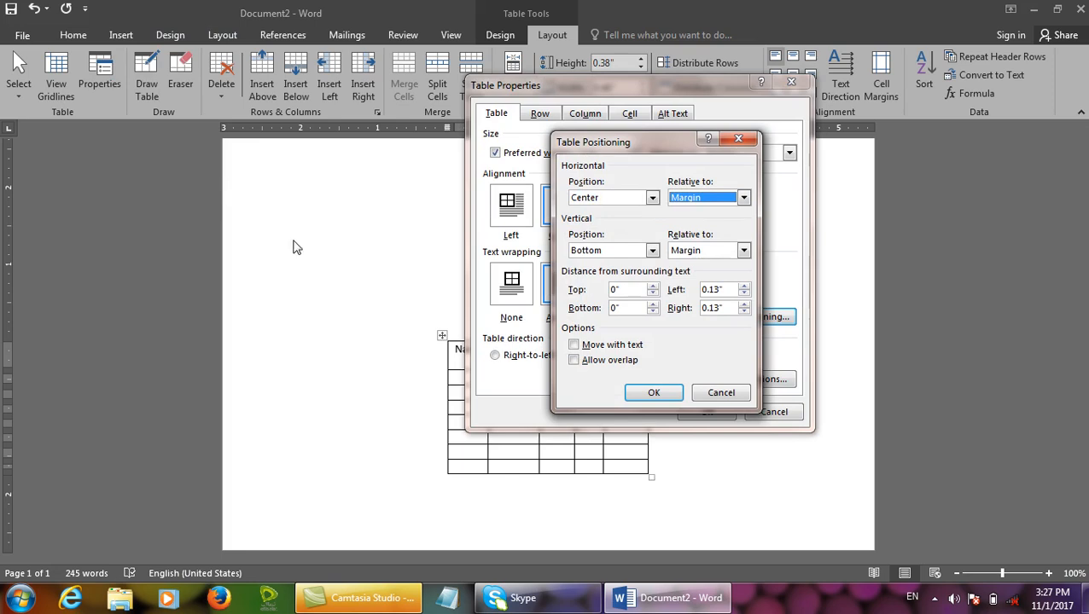
pyautogui.click(687, 198)
pyautogui.click(688, 233)
pyautogui.click(719, 392)
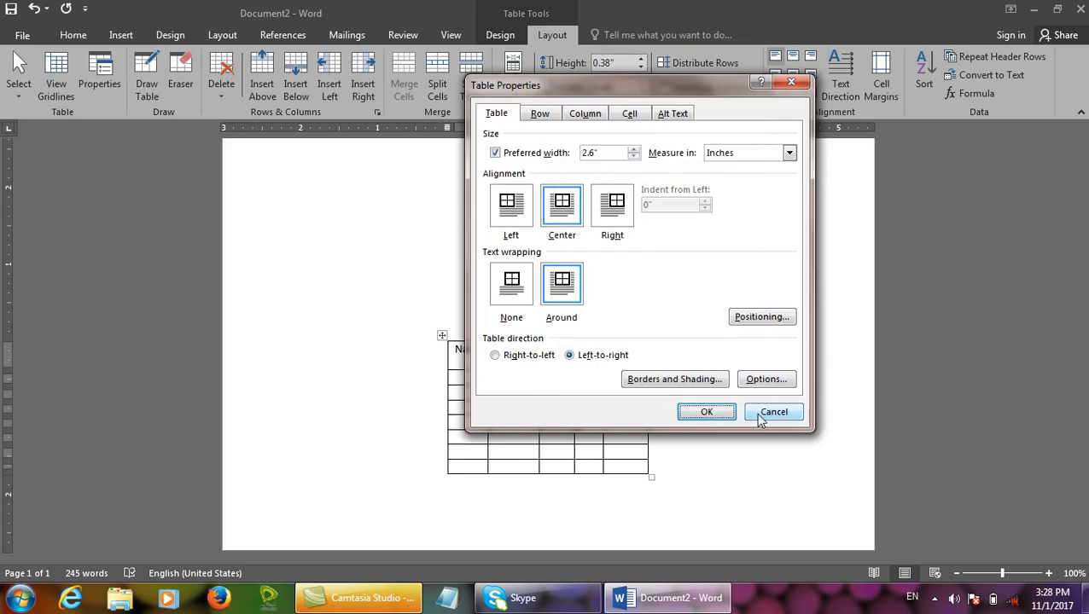
pyautogui.click(760, 413)
# Undo the table's positioning and wrapping changes, back to its freely placed spot with the paragraphs wrapped around it
pyautogui.hotkey('ctrl', 'z')
pyautogui.hotkey('ctrl', 'z')
pyautogui.hotkey('ctrl', 'z')
pyautogui.hotkey('ctrl', 'z')
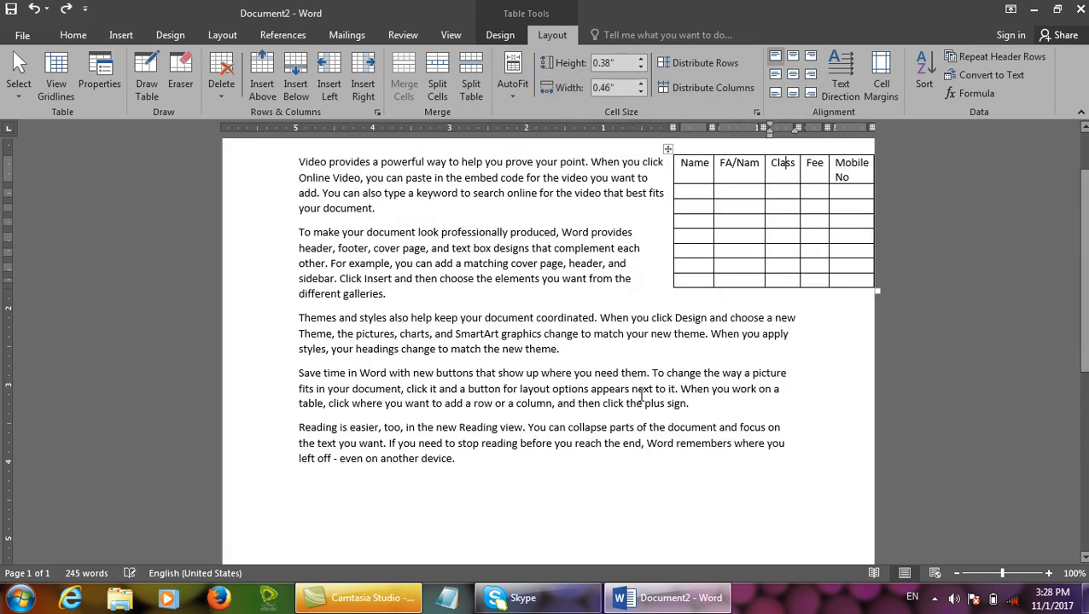
pyautogui.hotkey('ctrl', 'z')
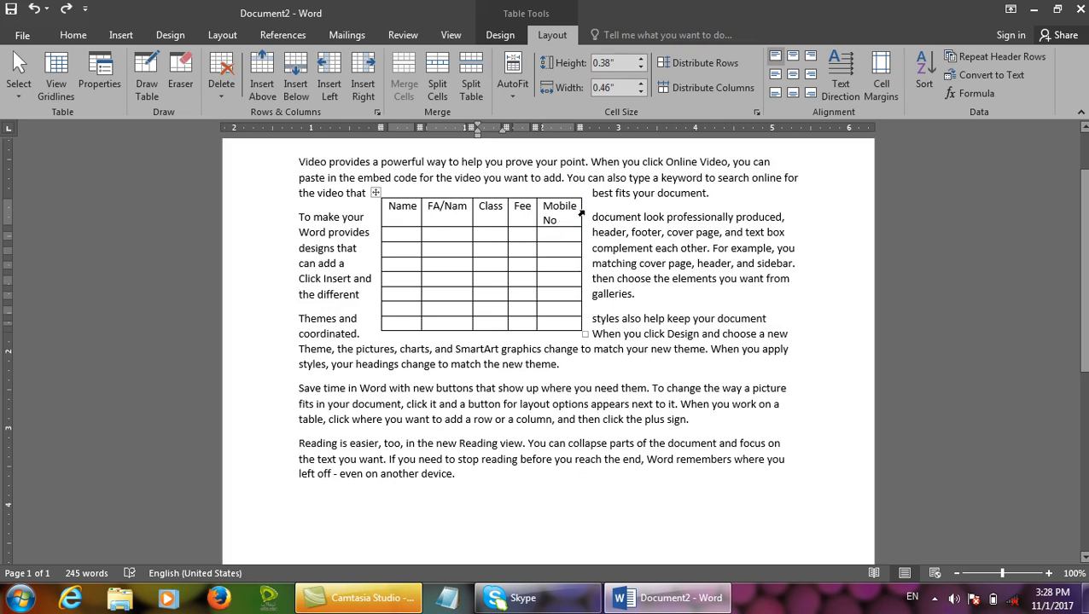
pyautogui.moveTo(386, 181)
pyautogui.mouseDown()
pyautogui.moveTo(582, 197)
pyautogui.moveTo(597, 281)
pyautogui.moveTo(591, 328)
pyautogui.mouseUp()
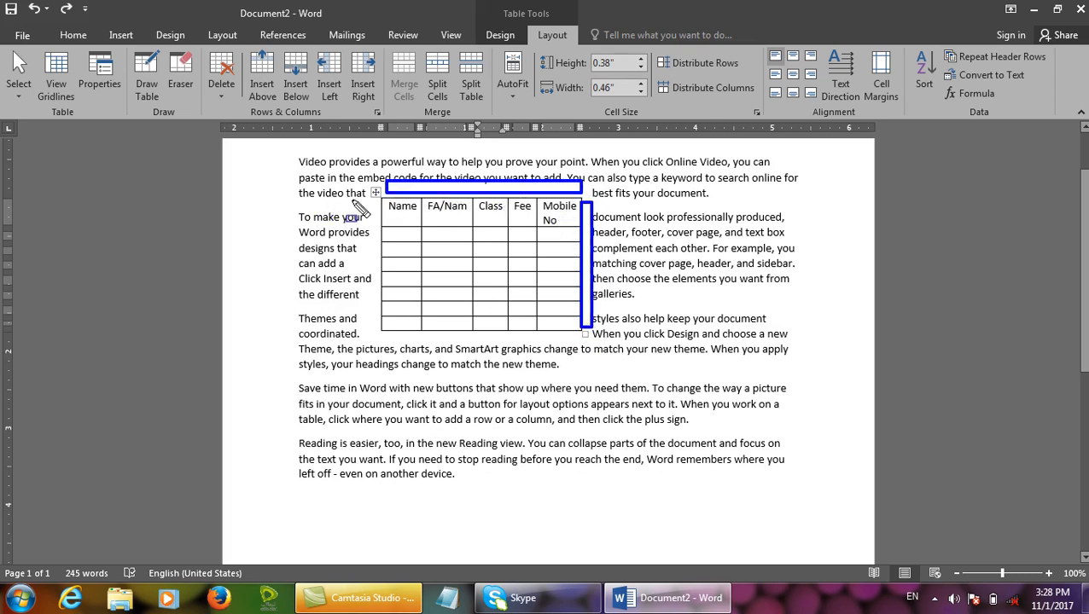
pyautogui.moveTo(365, 205); pyautogui.dragTo(391, 267)
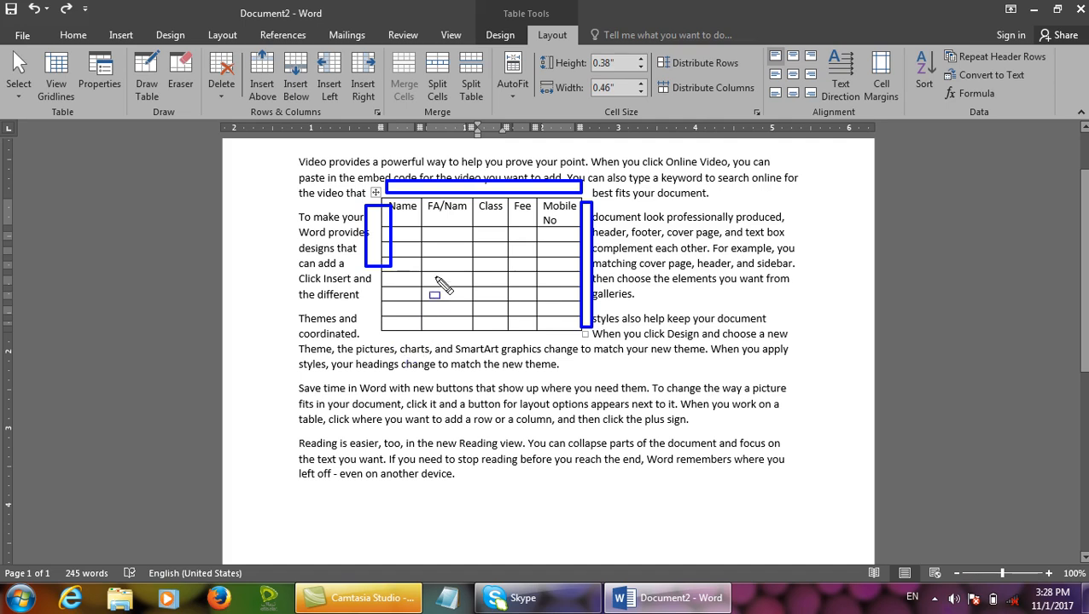
# Set the table's distance from the surrounding text to 1 inch on all four sides in Table Positioning and apply it
pyautogui.click(440, 251)
pyautogui.click(110, 88)
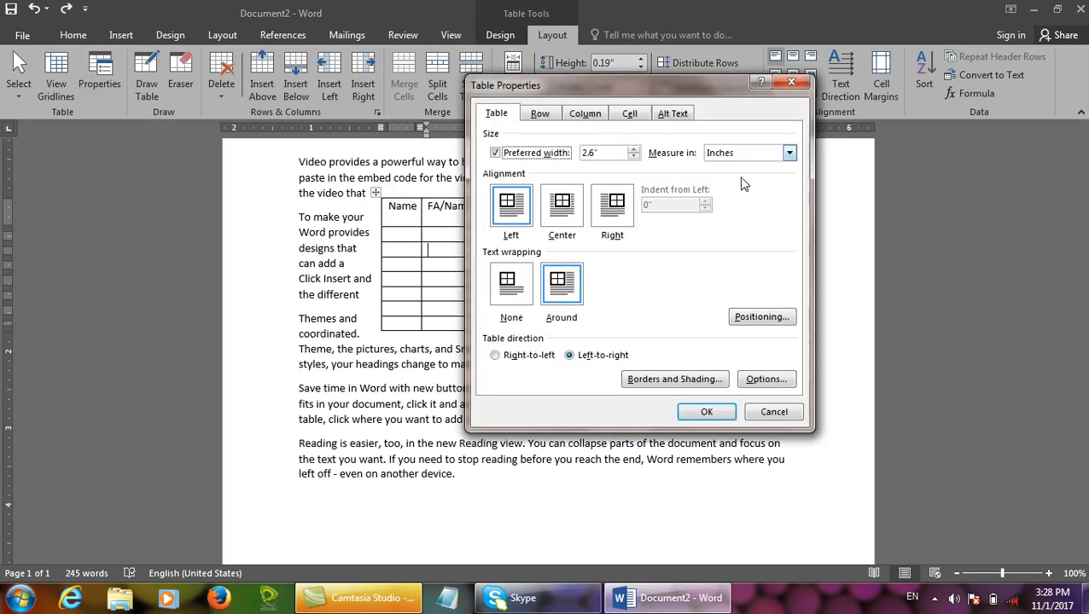
pyautogui.click(763, 317)
pyautogui.click(653, 287)
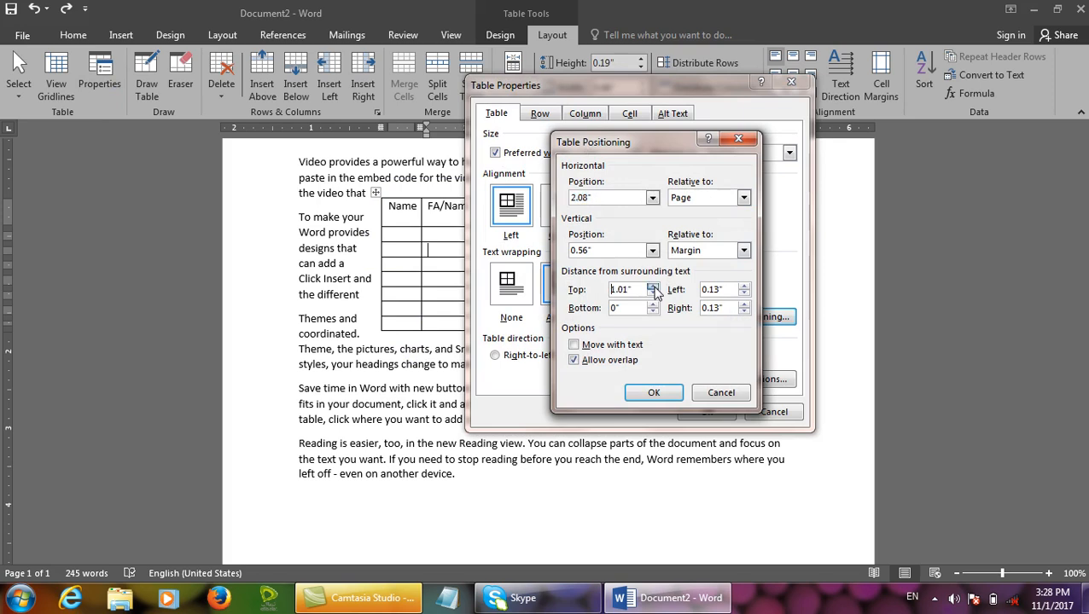
pyautogui.click(654, 295)
pyautogui.moveTo(643, 288); pyautogui.dragTo(583, 287)
pyautogui.write('1')
pyautogui.moveTo(728, 289); pyautogui.dragTo(683, 291)
pyautogui.write('11')
pyautogui.moveTo(723, 307); pyautogui.dragTo(700, 307)
pyautogui.write('1')
pyautogui.click(681, 393)
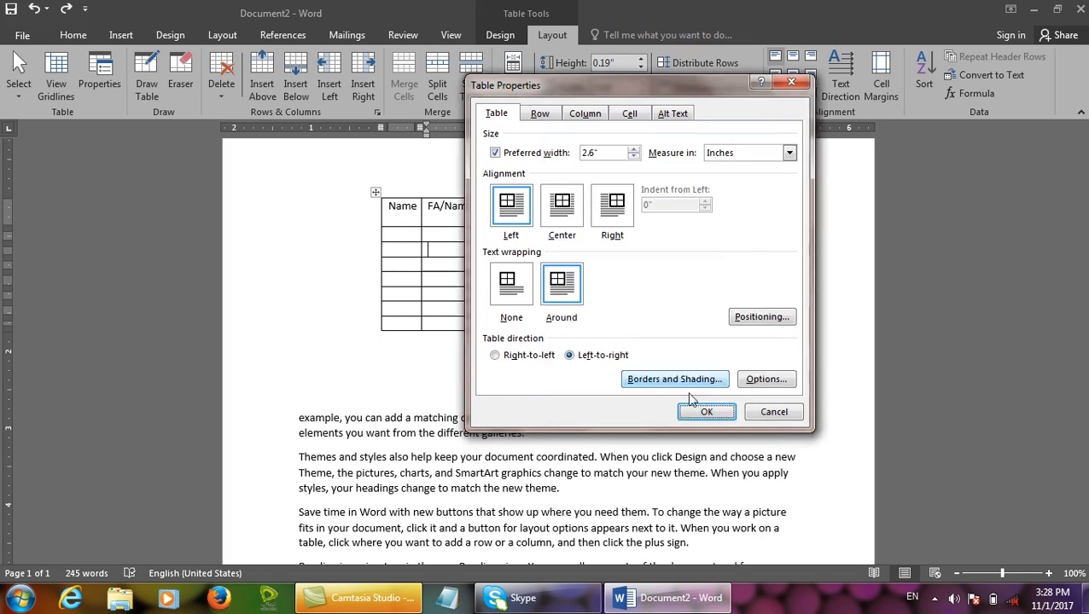
pyautogui.click(696, 409)
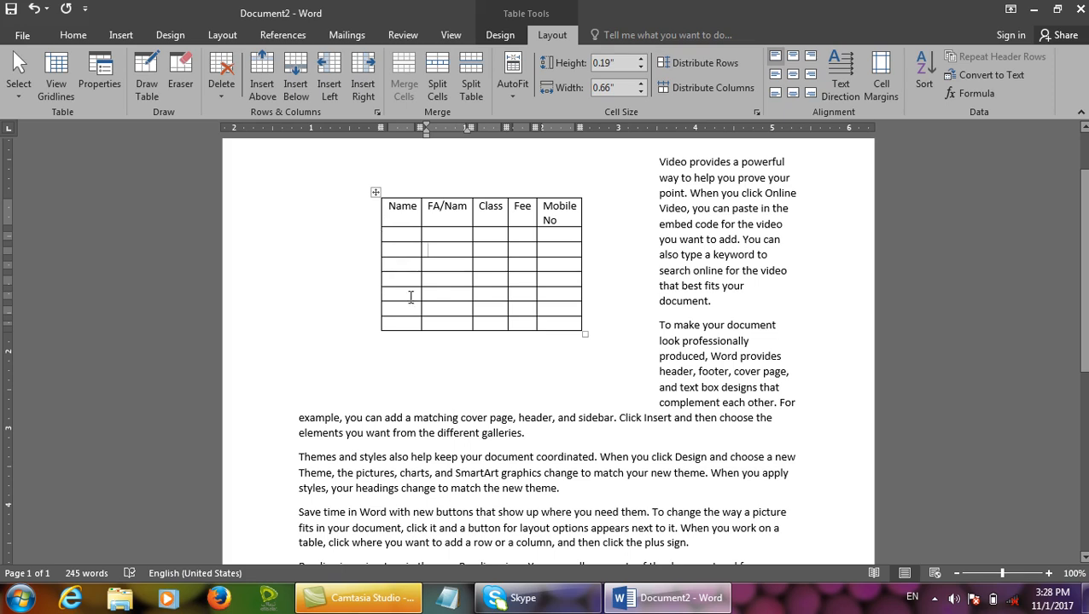
# Review the Move with text and Allow overlap options in Table Positioning, keeping them as they are, and close the dialogs
pyautogui.moveTo(469, 177)
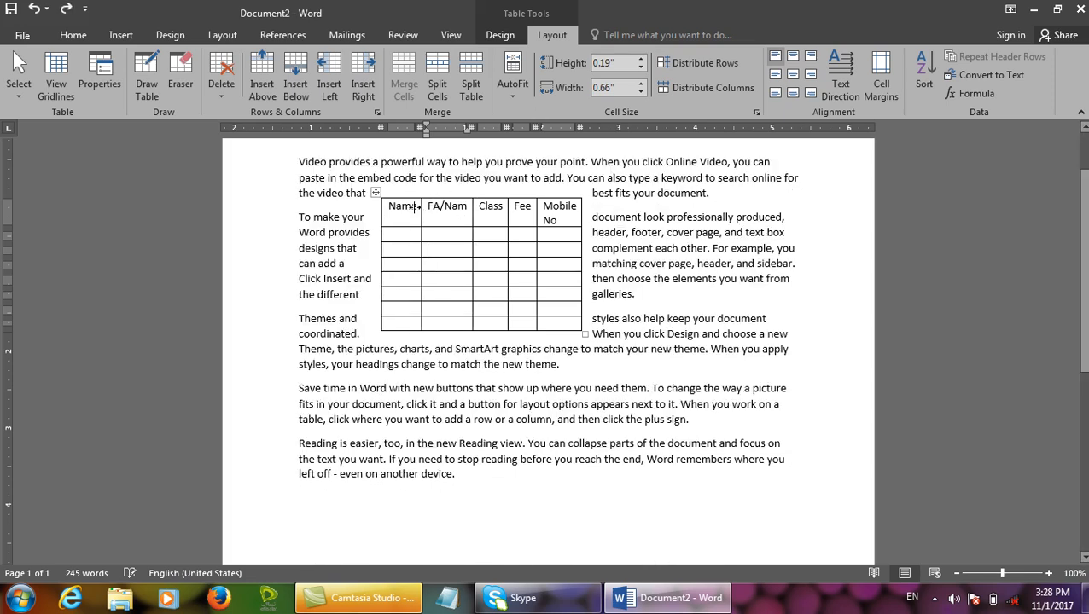
pyautogui.click(115, 75)
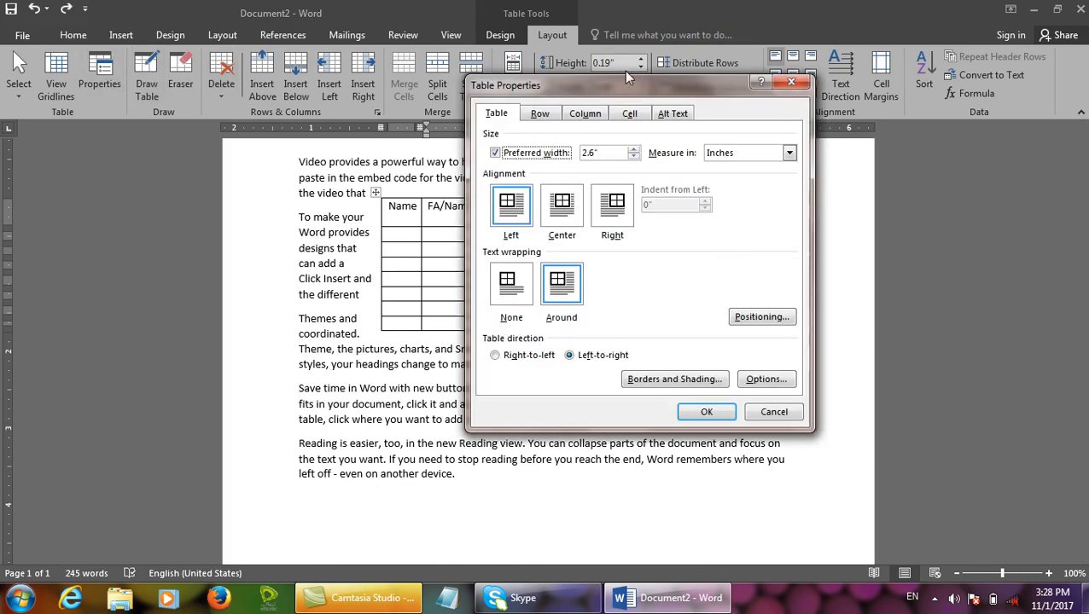
pyautogui.moveTo(633, 79); pyautogui.dragTo(811, 79)
pyautogui.click(939, 316)
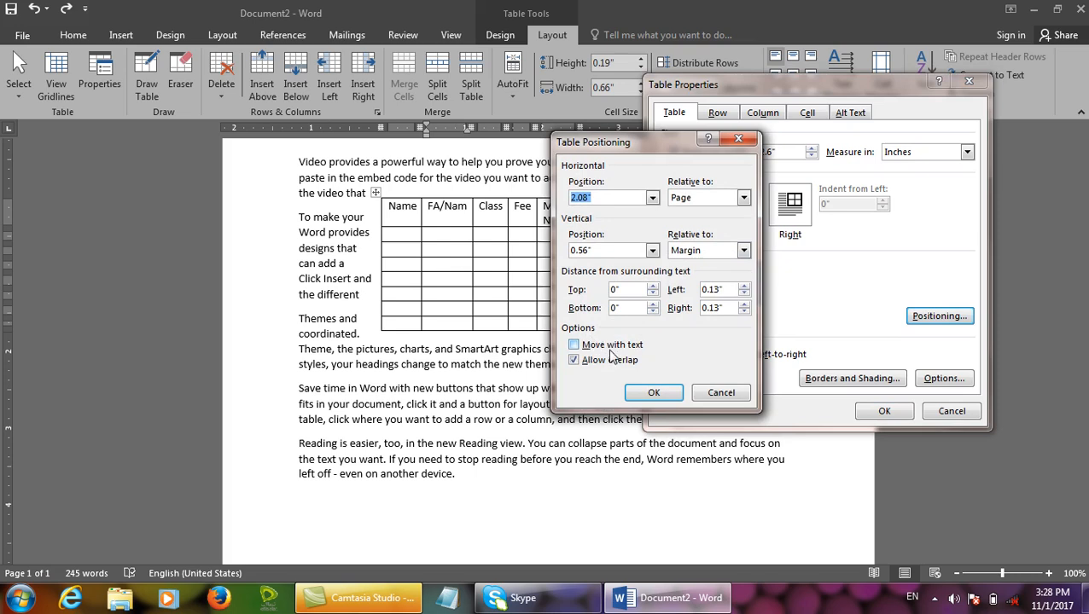
pyautogui.click(654, 393)
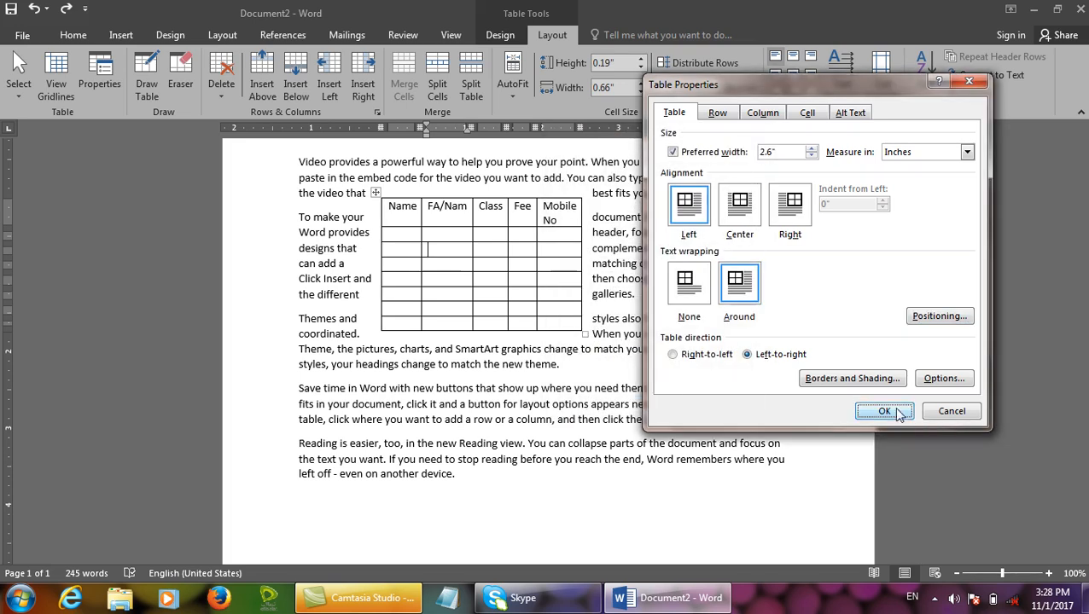
pyautogui.click(888, 411)
# Insert filler letters starting with "dsfdfd" into the first paragraph, right before "the video that best fits"
pyautogui.click(807, 175)
pyautogui.write('dsfdfd')
pyautogui.write('fdfdfdfdsfdfdfdsfdsfsdf')
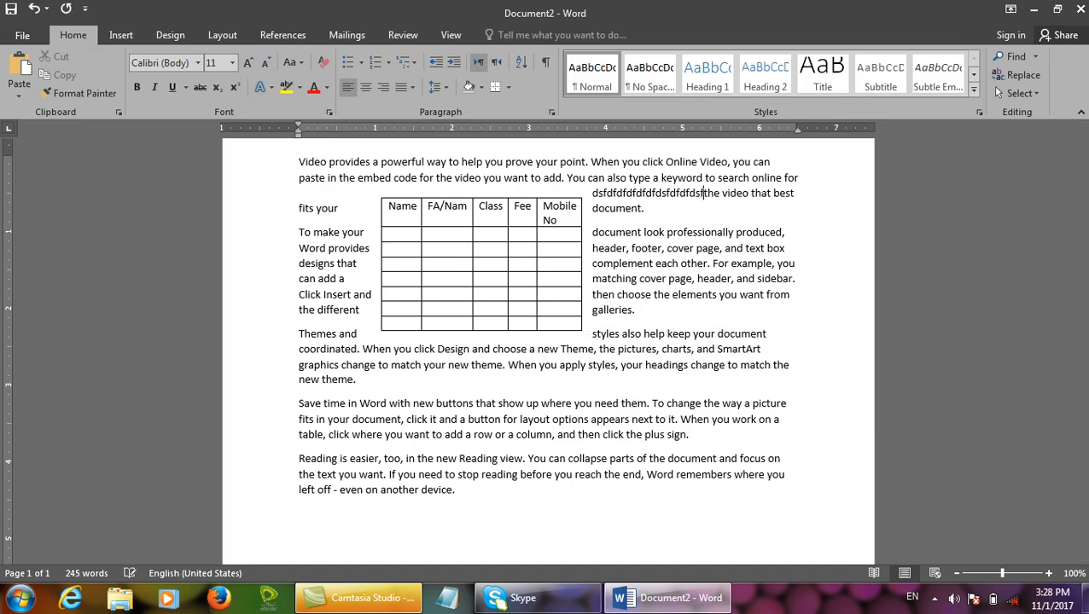
# Extend the filler letters before "the video that best fits" and undo the typing
pyautogui.write('sdfsdfsdfdfdfdfdfd')
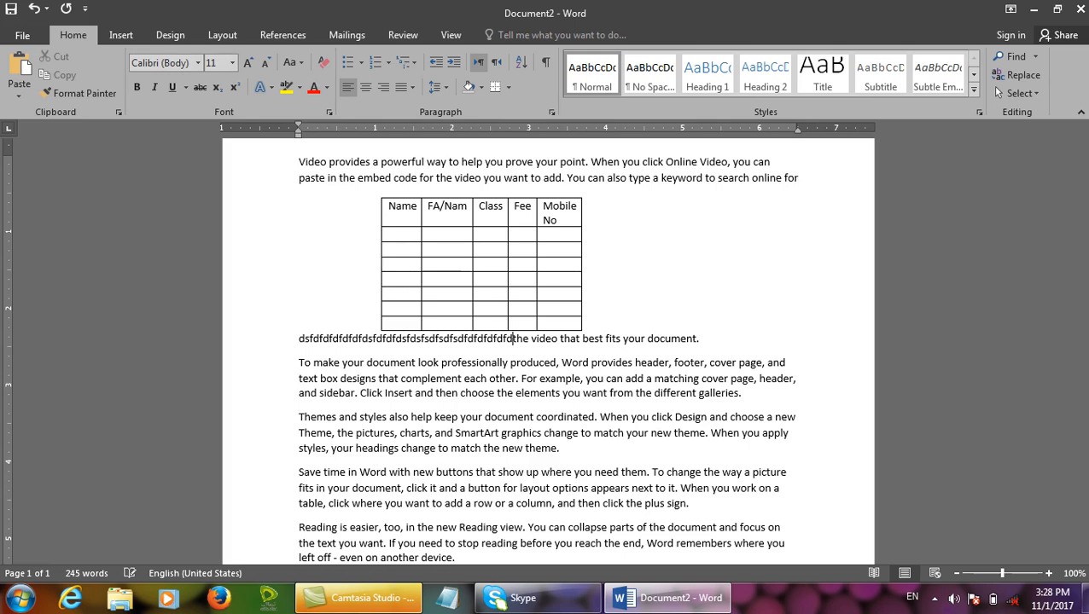
pyautogui.hotkey('ctrl', 'z')
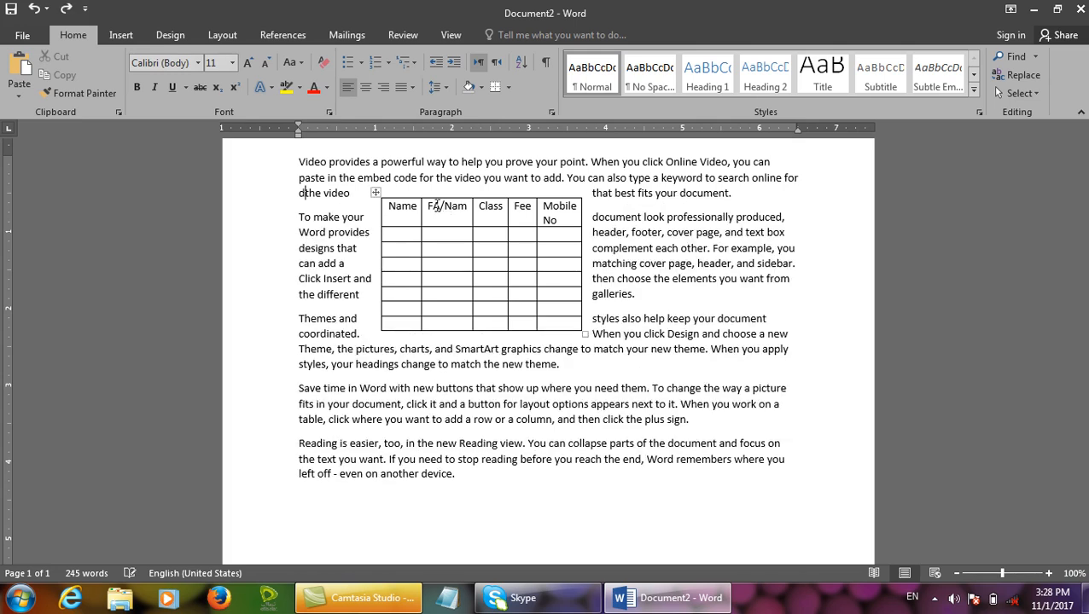
# Insert the filler paragraphs "Dfdf", "Dsfdsf" and "dsfd" after "search online for" in the first paragraph
pyautogui.click(827, 176)
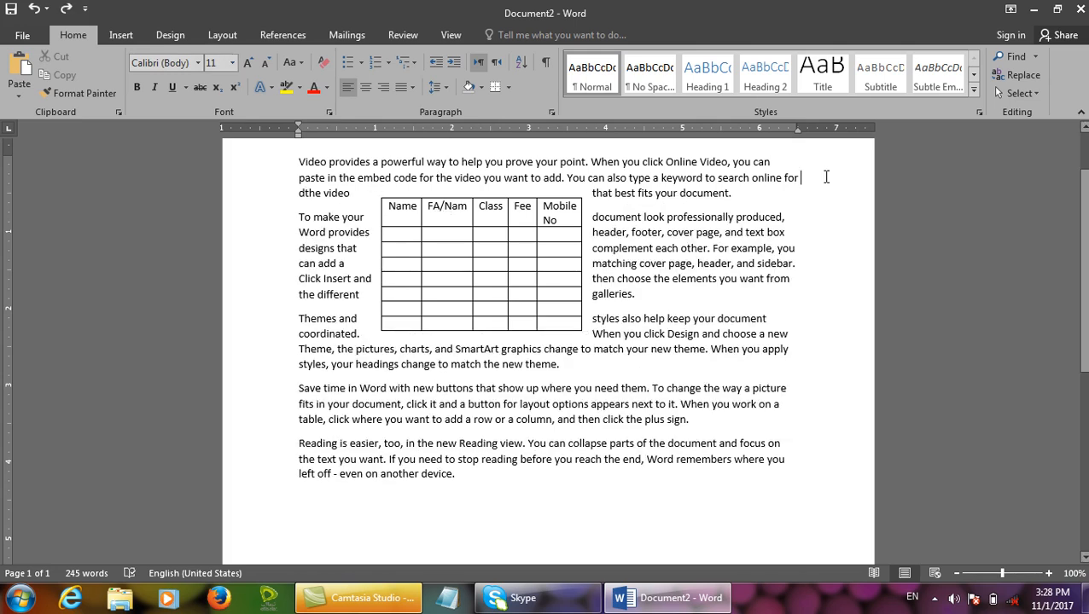
pyautogui.press('Return')
pyautogui.write('dfdf')
pyautogui.press('Return')
pyautogui.write('dsfdsfdthe')
pyautogui.press('Return')
pyautogui.write('dsfd')
pyautogui.press('Return')
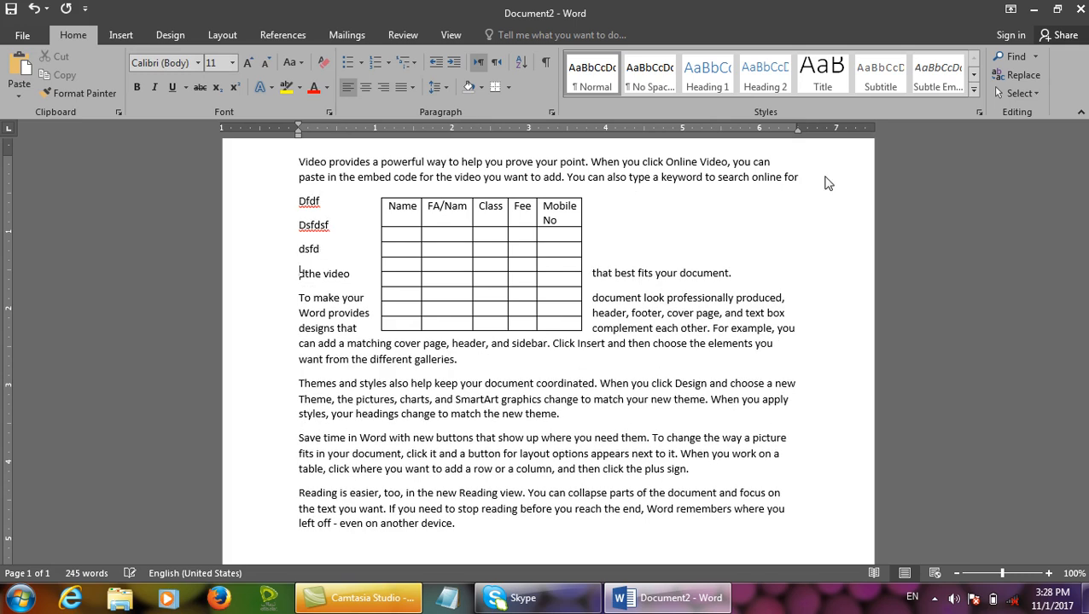
# Undo the filler paragraphs inserted after "search online for"
pyautogui.hotkey('ctrl', 'z')
pyautogui.hotkey('ctrl', 'z')
pyautogui.hotkey('ctrl', 'z')
pyautogui.hotkey('ctrl', 'z')
pyautogui.hotkey('ctrl', 'z')
pyautogui.hotkey('ctrl', 'z')
pyautogui.hotkey('ctrl', 'z')
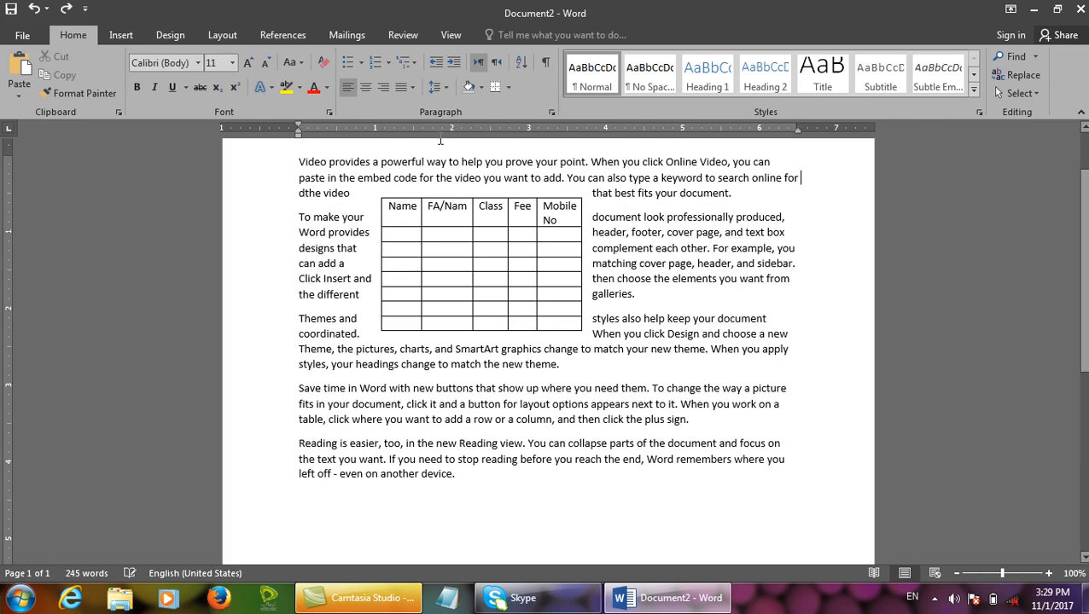
# Turn on Move with text in the table's positioning settings and apply it
pyautogui.click(511, 246)
pyautogui.click(524, 236)
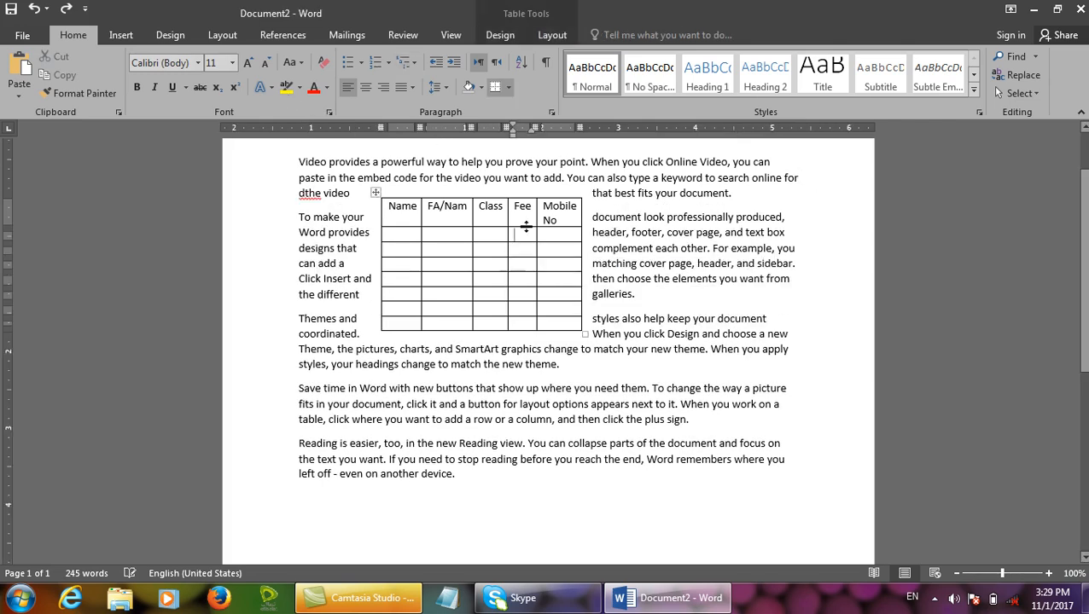
pyautogui.click(552, 34)
pyautogui.click(100, 83)
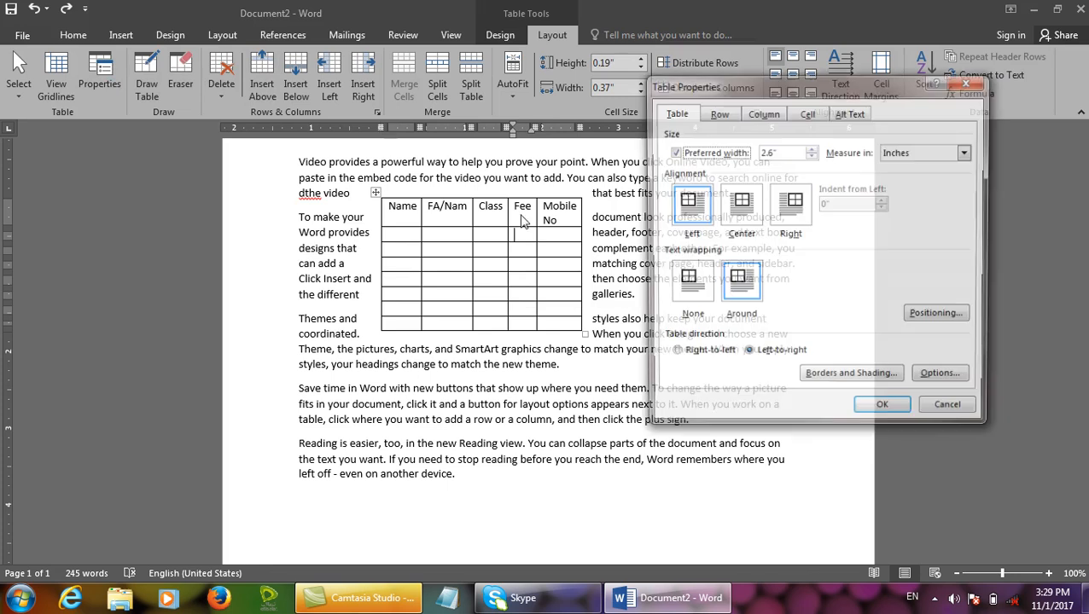
pyautogui.click(922, 318)
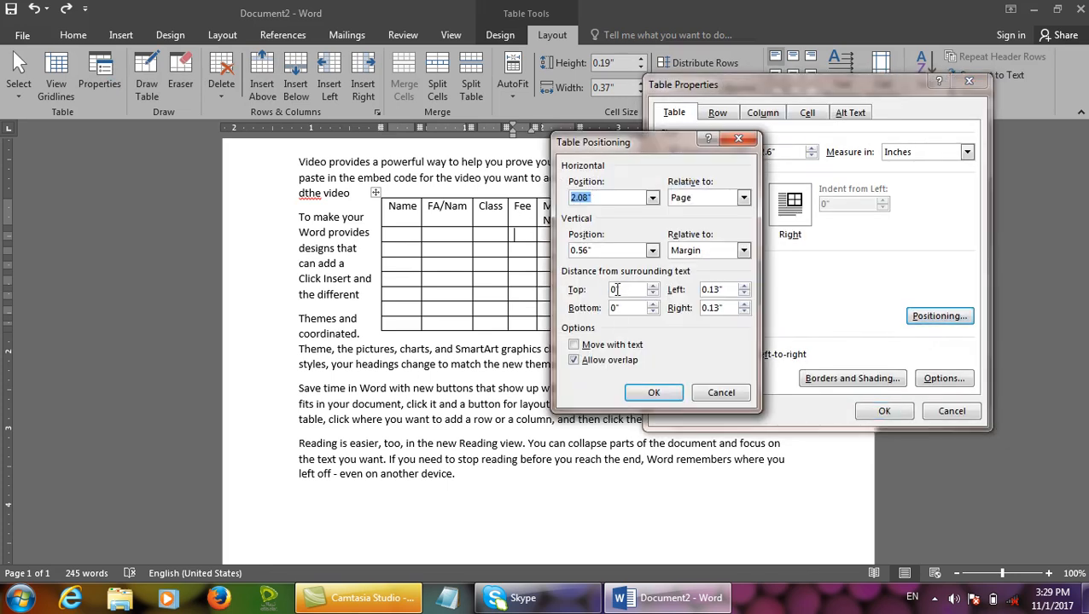
pyautogui.click(589, 345)
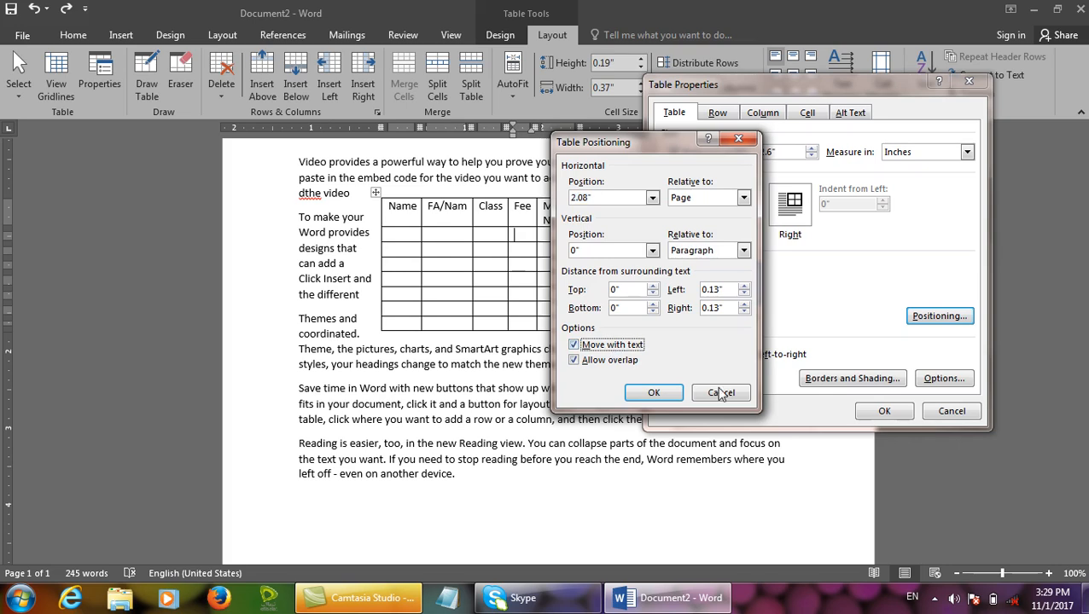
pyautogui.click(654, 393)
pyautogui.click(884, 412)
# Insert "df" after "prove your" in the first paragraph, followed by the filler paragraphs "Dsf" and "Df"
pyautogui.click(802, 155)
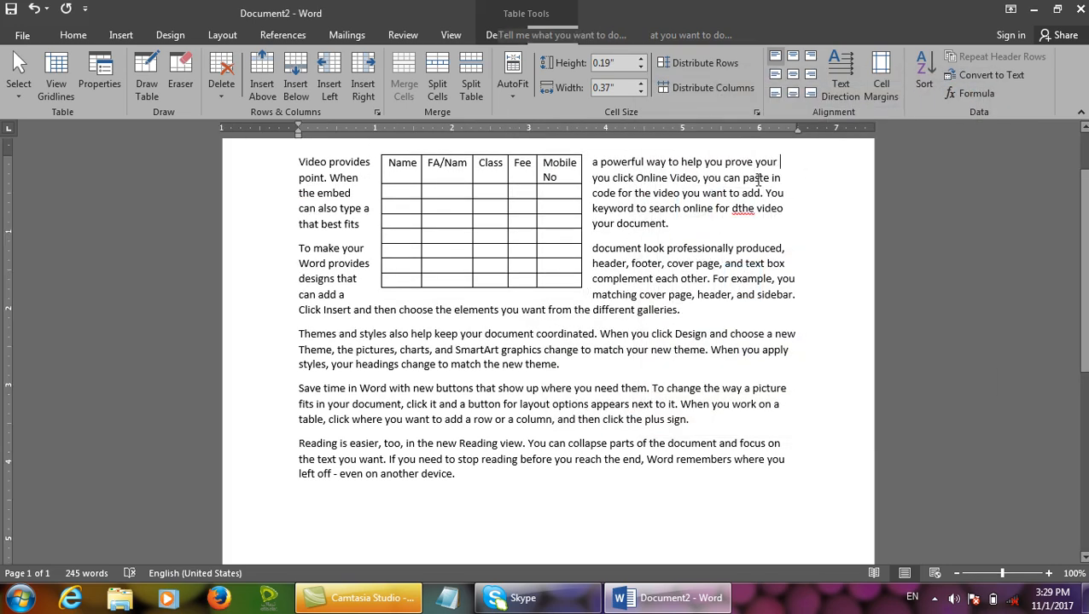
pyautogui.write('df')
pyautogui.press('Return')
pyautogui.write('dsf')
pyautogui.press('Return')
pyautogui.write('df')
pyautogui.press('Return')
pyautogui.write('d')
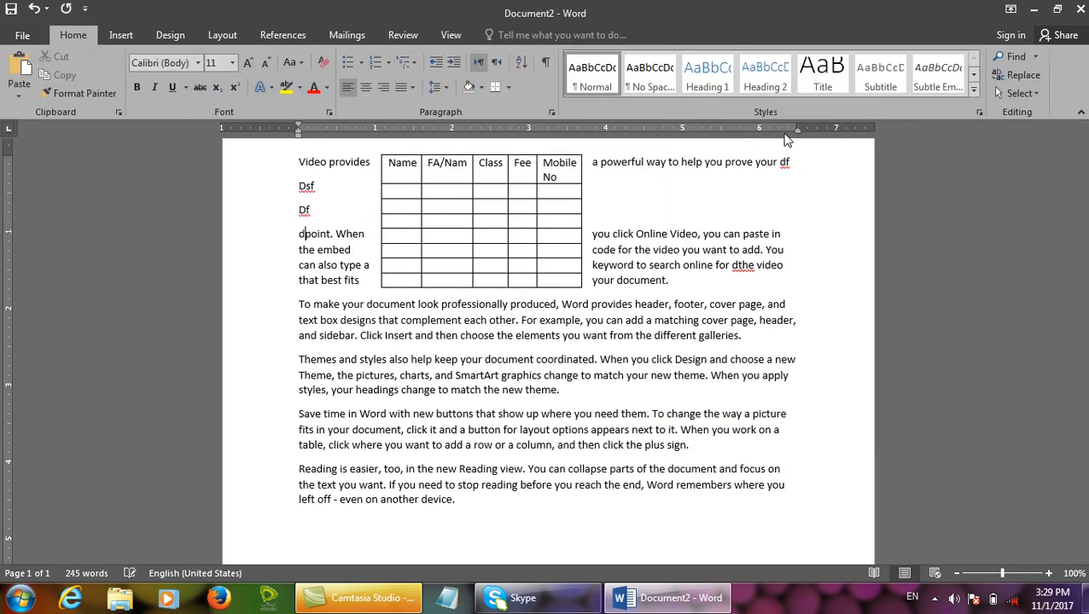
pyautogui.press('BackSpace')
# Move the table down so it sits within the "To make your document" paragraph
pyautogui.click(525, 191)
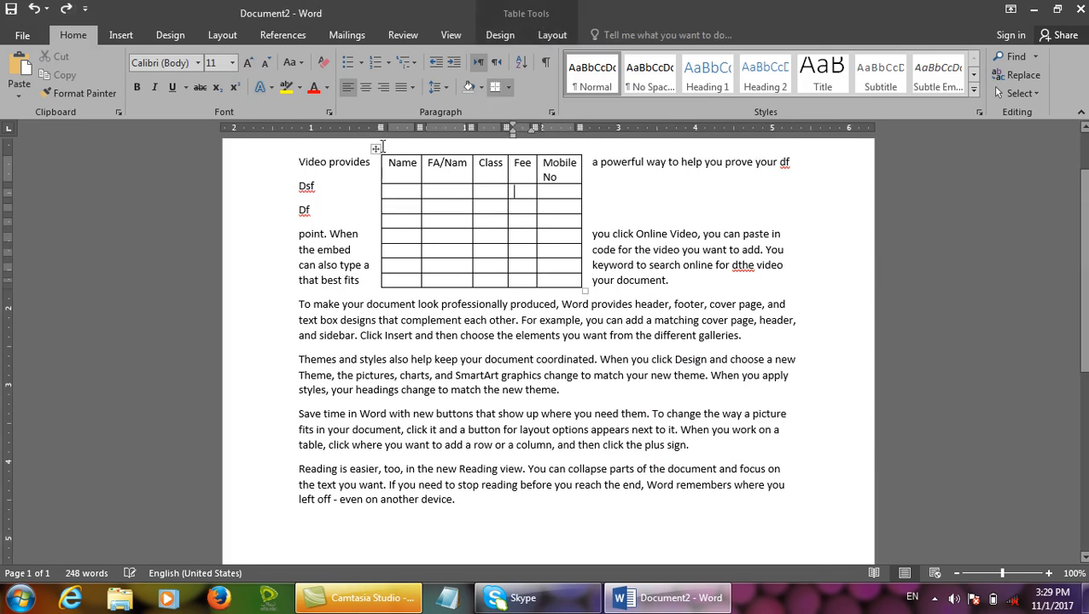
pyautogui.moveTo(382, 158); pyautogui.dragTo(420, 276)
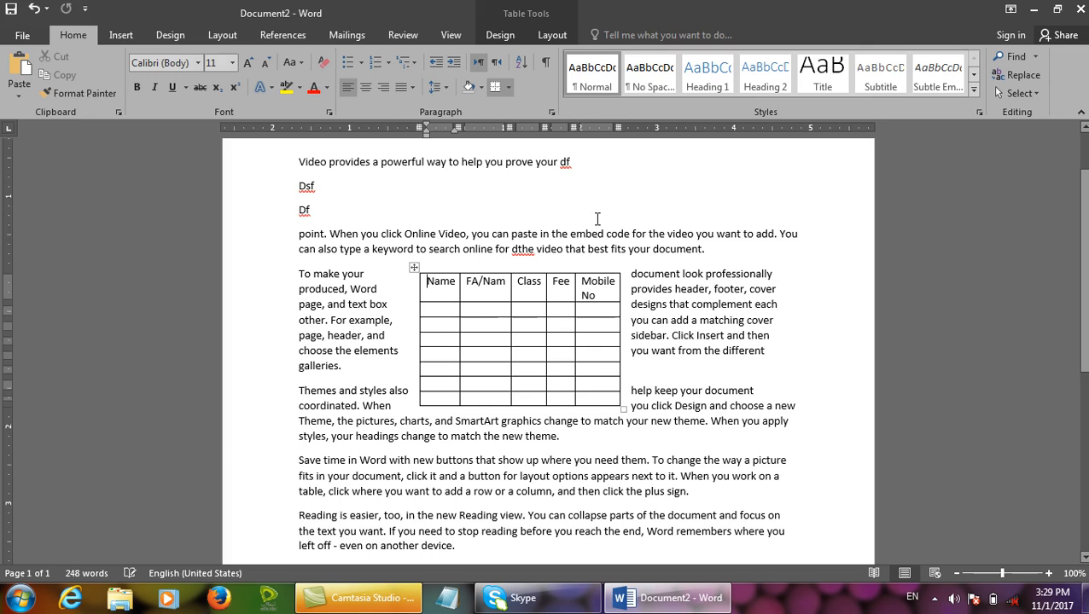
# Insert filler lines "sadas", "d", "sadsa" and "dsa" after "fits your document." and undo them
pyautogui.click(754, 256)
pyautogui.write('sadas')
pyautogui.press('Return')
pyautogui.write('d')
pyautogui.press('Return')
pyautogui.write('sadsa')
pyautogui.press('Return')
pyautogui.write('dsa')
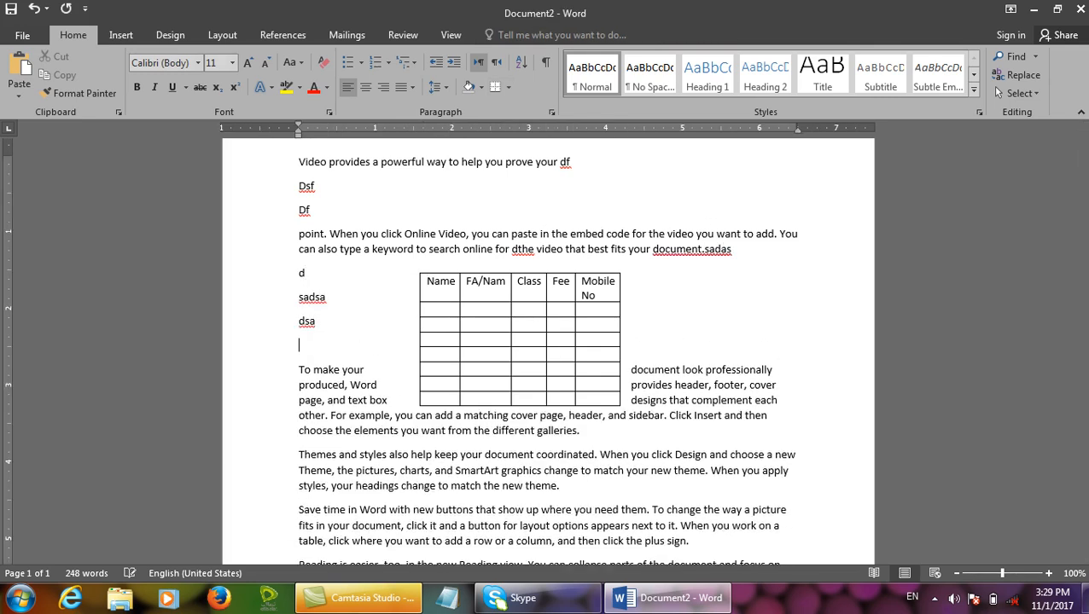
pyautogui.hotkey('ctrl', 'z')
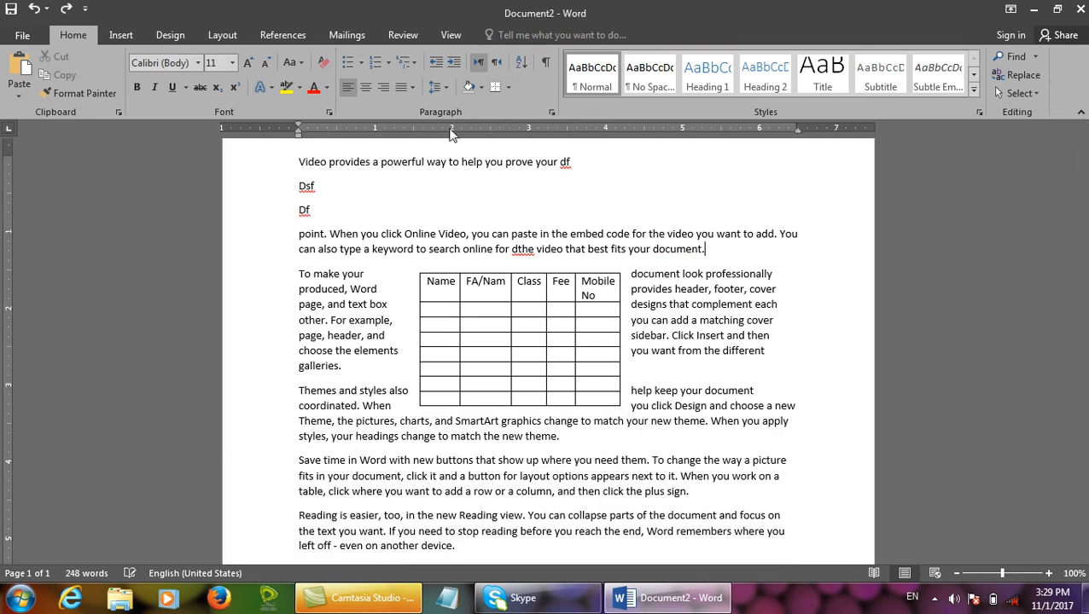
# Turn off Allow overlap in the table's positioning settings, keeping Move with text on, and apply it
pyautogui.click(493, 303)
pyautogui.click(546, 39)
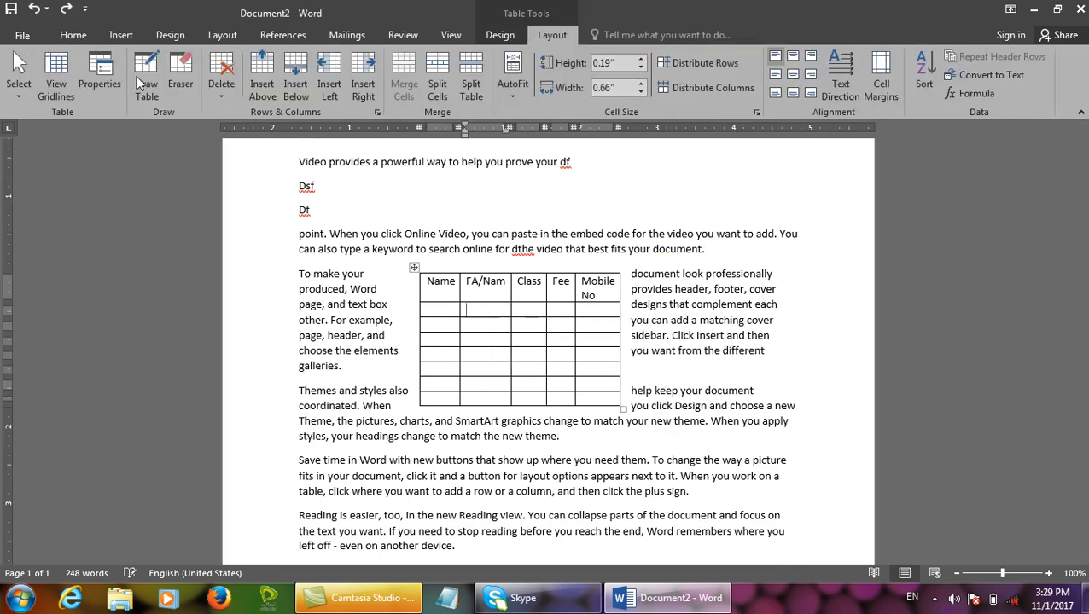
pyautogui.click(88, 68)
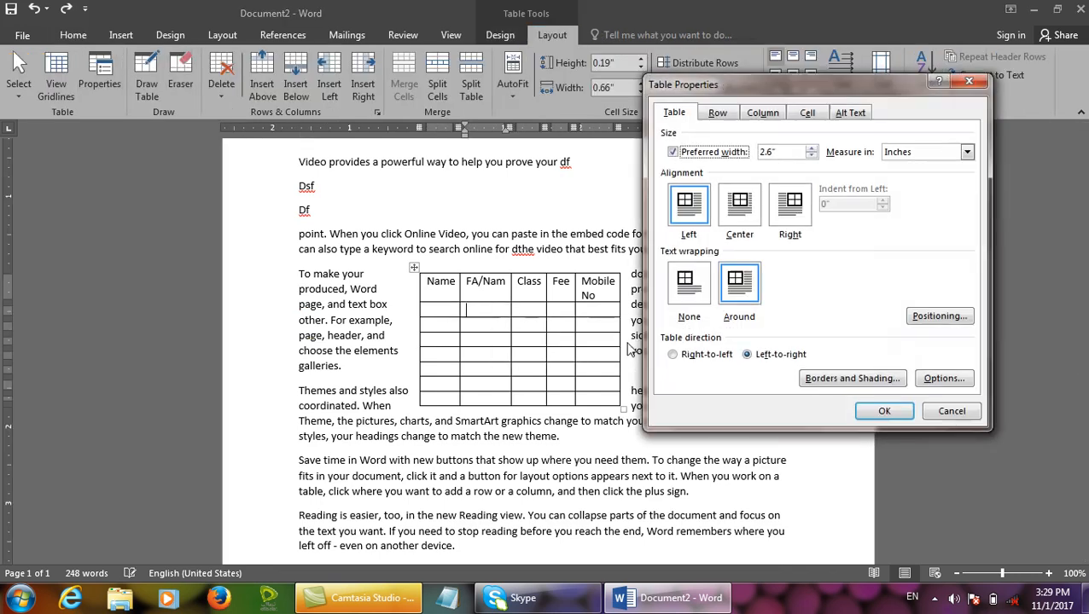
pyautogui.click(939, 316)
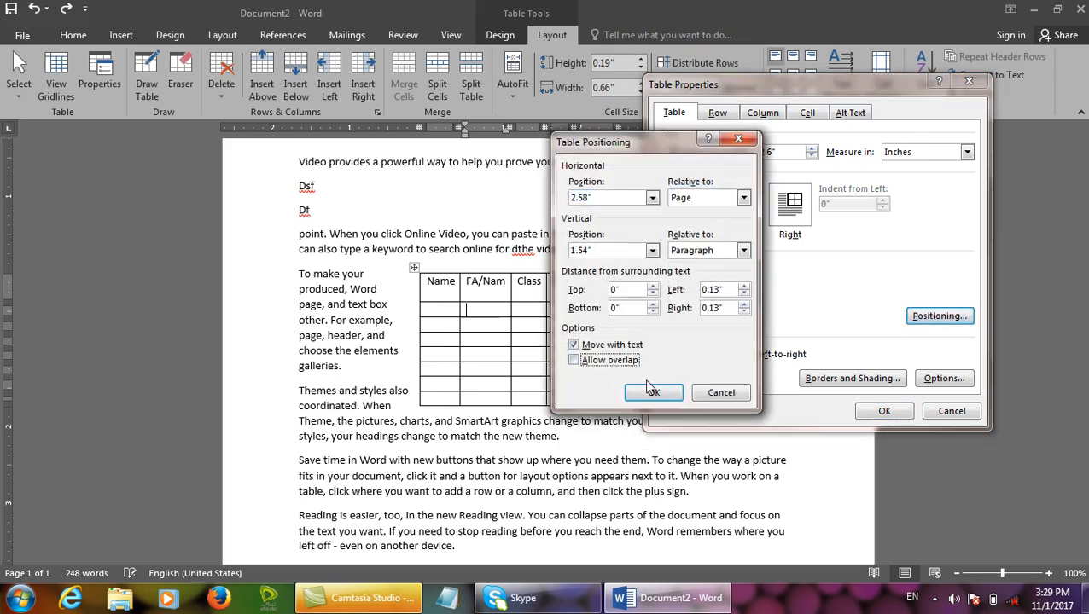
pyautogui.click(653, 391)
pyautogui.click(884, 412)
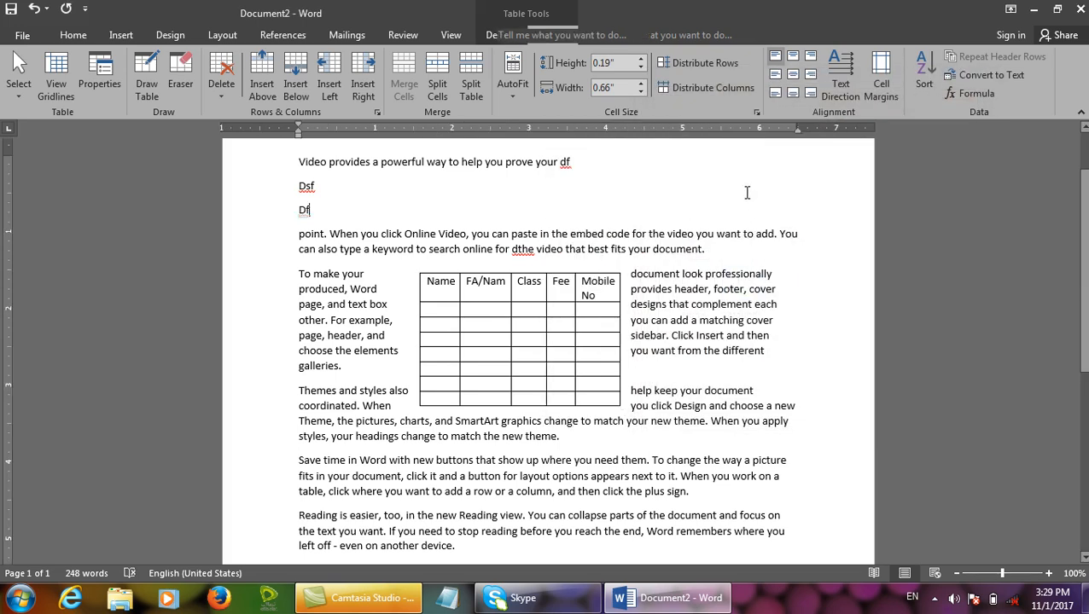
# Insert a few filler lines at the end of the "Df" line above the table
pyautogui.write('df')
pyautogui.press('Return')
pyautogui.write('Dsfds')
pyautogui.press('Return')
pyautogui.write('fd')
# Undo the recent edits back past the table's move, and redo the move
pyautogui.hotkey('ctrl', 'z')
pyautogui.hotkey('ctrl', 'z')
pyautogui.hotkey('ctrl', 'z')
pyautogui.hotkey('ctrl', 'z')
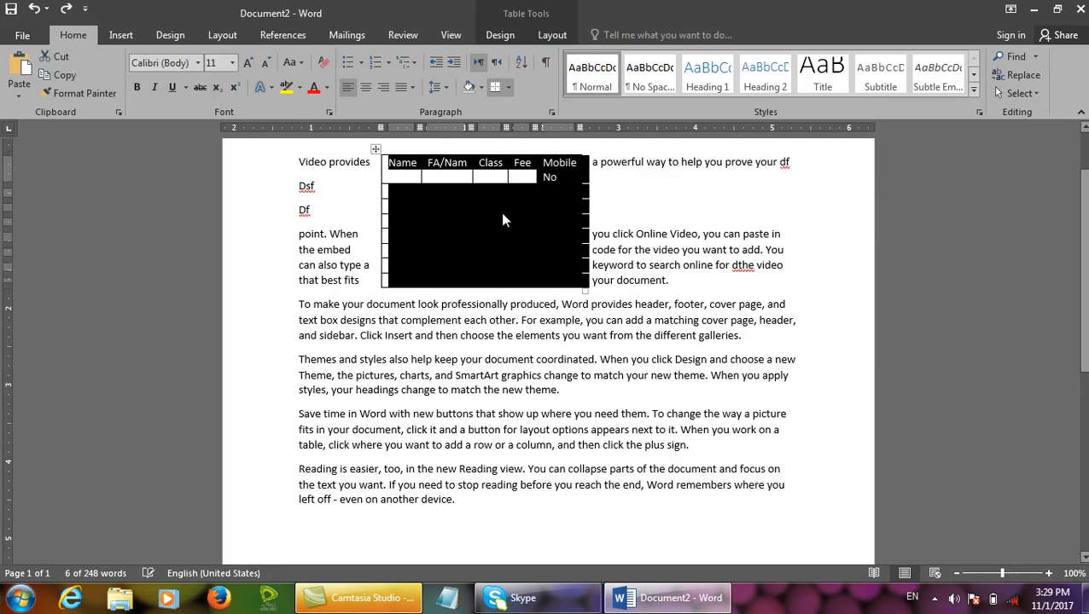
pyautogui.hotkey('ctrl', 'z')
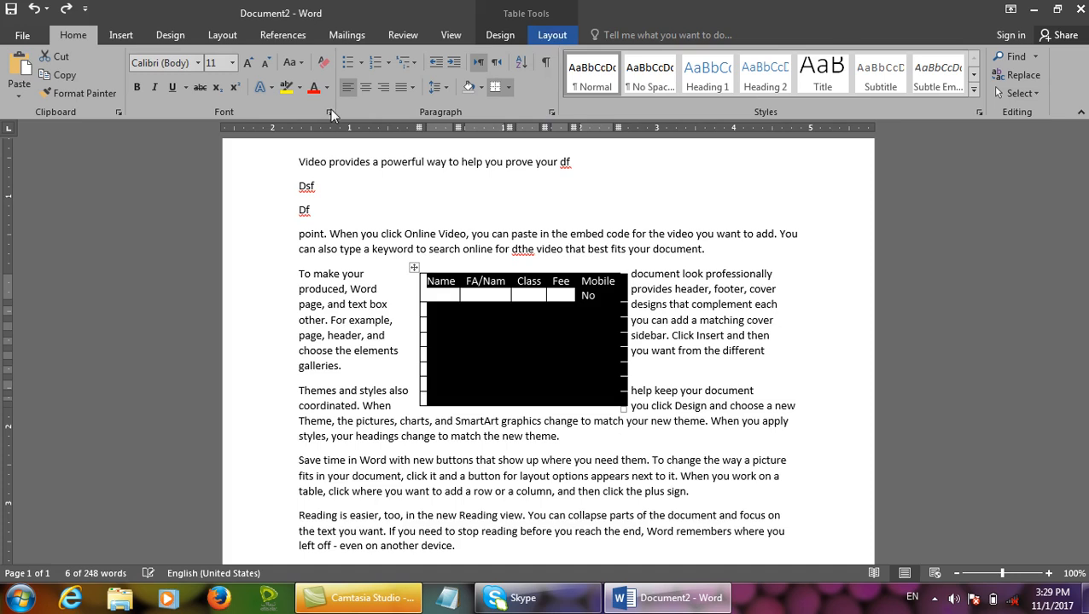
# Turn off both Move with text and Allow overlap in the table's positioning settings and apply them
pyautogui.click(552, 35)
pyautogui.click(99, 83)
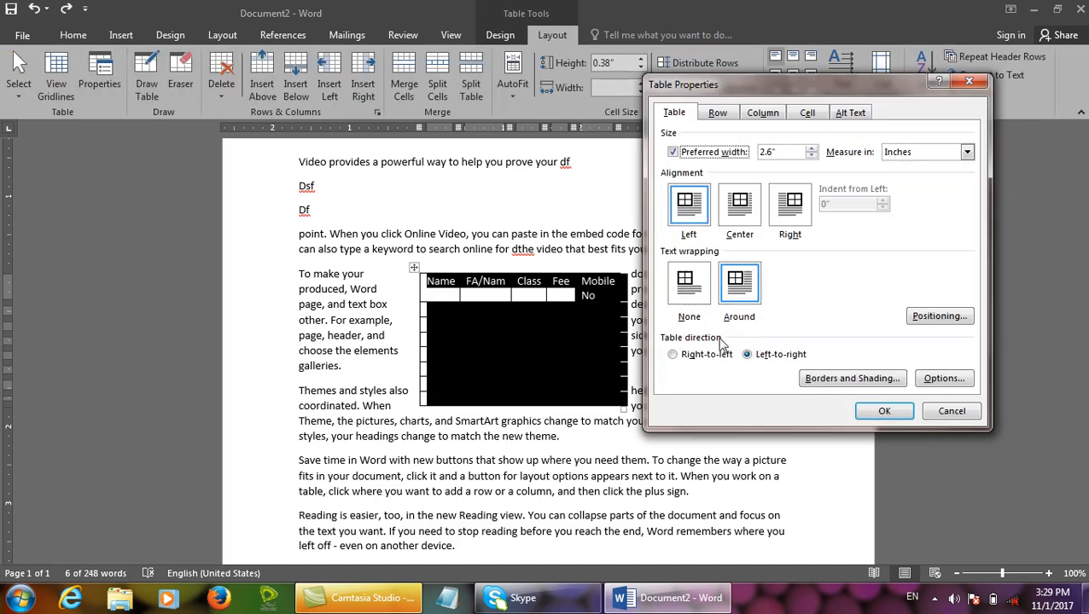
pyautogui.click(930, 317)
pyautogui.click(617, 346)
pyautogui.click(623, 360)
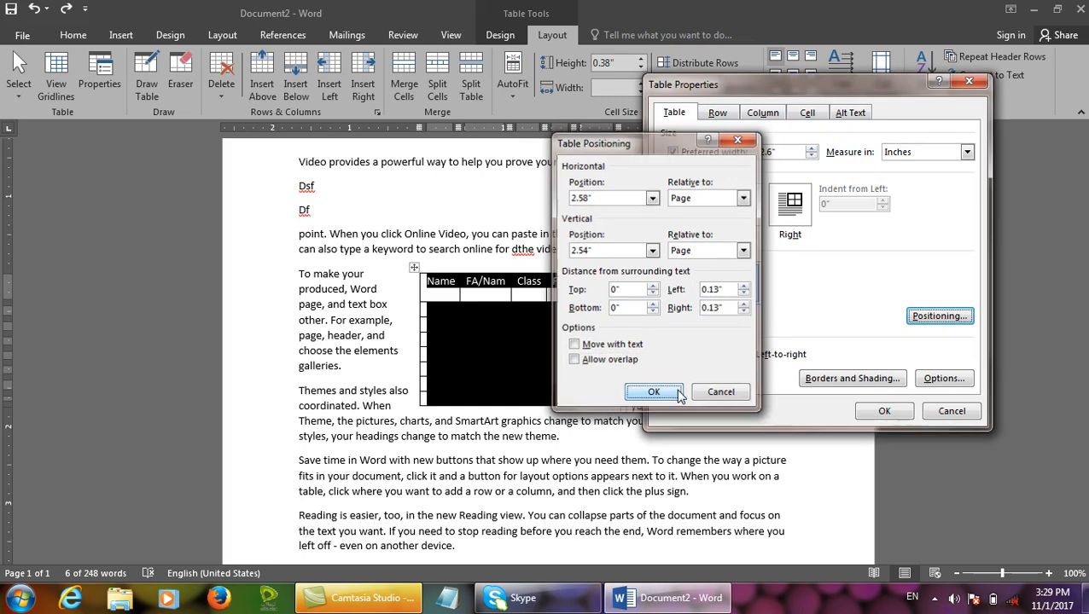
pyautogui.click(653, 391)
pyautogui.click(884, 410)
# Append "sdsadsa" to the "Dsf" line and insert further filler lines from "Dsad" to "sa" below it
pyautogui.click(668, 199)
pyautogui.write('sdsadsa')
pyautogui.press('Return')
pyautogui.write('dsad')
pyautogui.press('Return')
pyautogui.write('sds ds d sd sa')
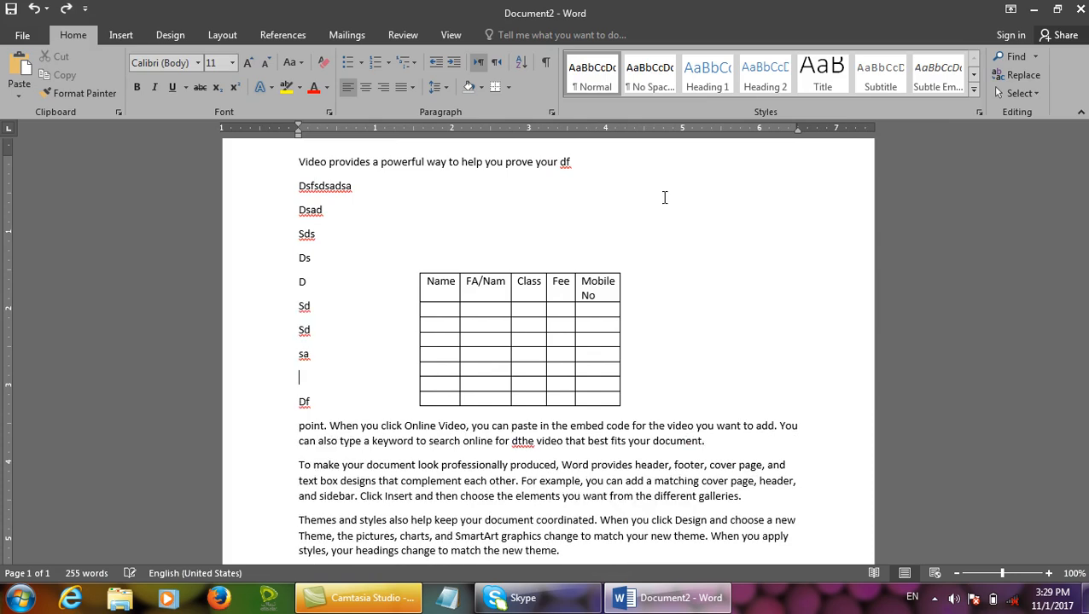
# Undo the filler lines, positioning changes and table move, back to the table beside the first paragraph
pyautogui.hotkey('ctrl', 'z')
pyautogui.hotkey('ctrl', 'z')
pyautogui.hotkey('ctrl', 'z')
pyautogui.hotkey('ctrl', 'z')
pyautogui.hotkey('ctrl', 'z')
pyautogui.hotkey('ctrl', 'z')
pyautogui.hotkey('ctrl', 'z')
pyautogui.hotkey('ctrl', 'z')
pyautogui.hotkey('ctrl', 'z')
pyautogui.hotkey('ctrl', 'z')
pyautogui.hotkey('ctrl', 'z')
pyautogui.hotkey('ctrl', 'z')
pyautogui.hotkey('ctrl', 'z')
pyautogui.hotkey('ctrl', 'z')
pyautogui.hotkey('ctrl', 'z')
pyautogui.hotkey('ctrl', 'z')
pyautogui.hotkey('ctrl', 'z')
pyautogui.hotkey('ctrl', 'z')
# Set the table's text wrapping to None and move the table down into the "To make your document" paragraph
pyautogui.click(374, 170)
pyautogui.click(390, 163)
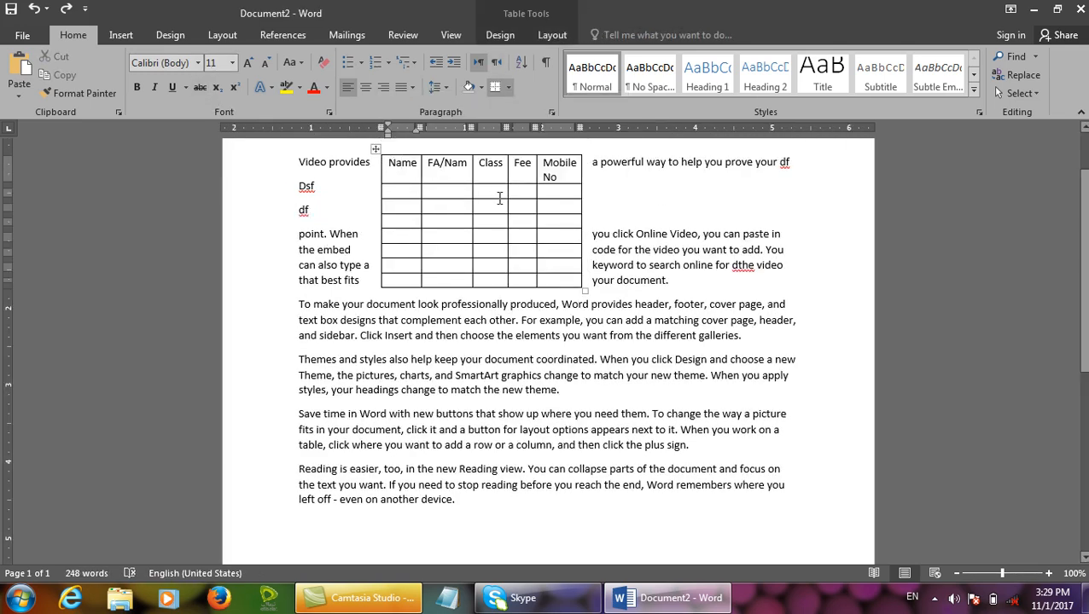
pyautogui.click(552, 35)
pyautogui.click(99, 84)
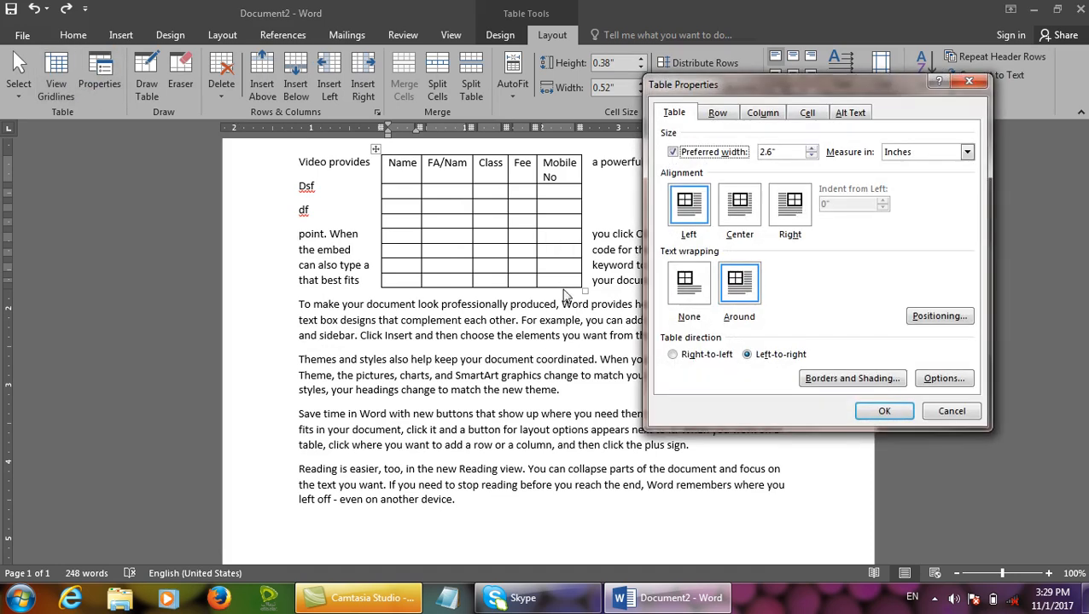
pyautogui.click(698, 293)
pyautogui.click(884, 413)
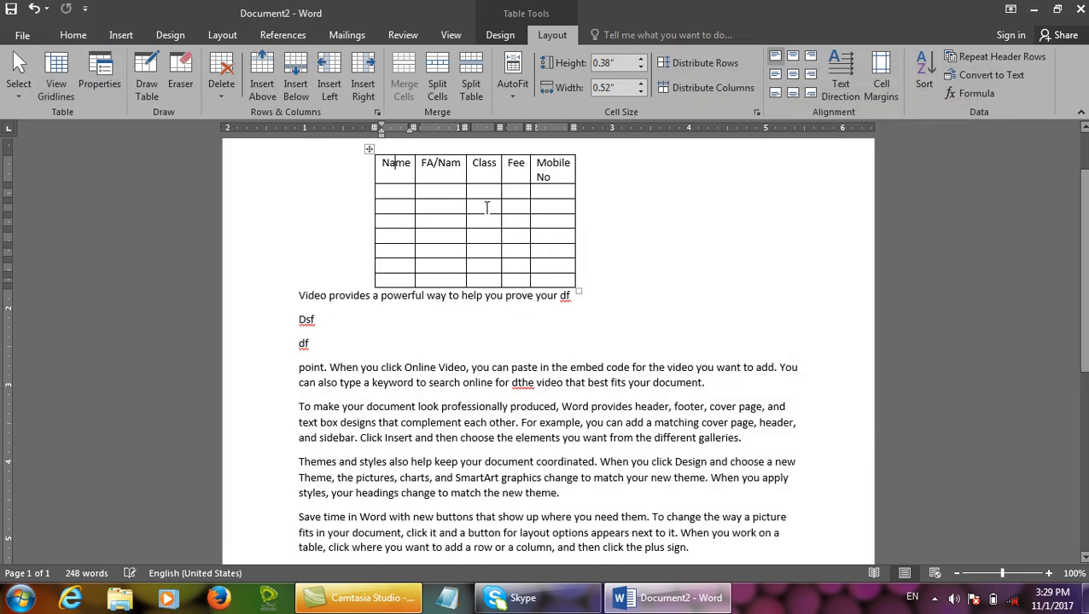
pyautogui.moveTo(369, 150); pyautogui.dragTo(439, 387)
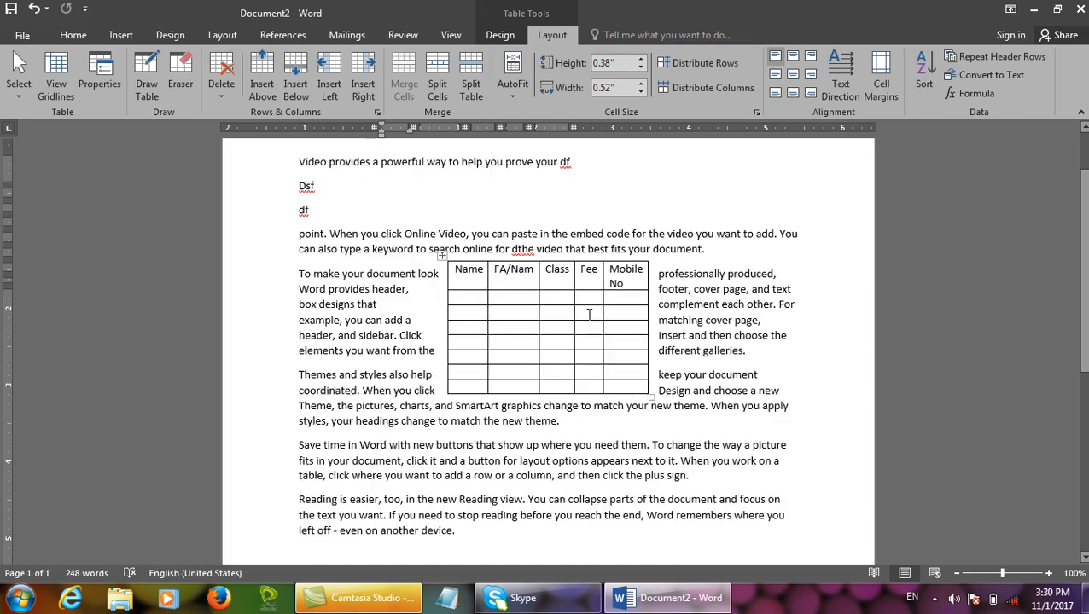
# Append "sadffds" to the "df" line and insert further filler paragraphs from "Fdsf" to the last "Fdsf" above the table
pyautogui.write('sadffds')
pyautogui.press('Return')
pyautogui.write('fdsf')
pyautogui.press('Return')
pyautogui.write('dsfd')
pyautogui.press('Return')
pyautogui.write('sfds')
pyautogui.press('Return')
pyautogui.write('fdf')
pyautogui.press('Return')
pyautogui.write('df')
pyautogui.press('Return')
pyautogui.write('df')
pyautogui.press('Return')
pyautogui.write('dsfds')
pyautogui.press('Return')
pyautogui.write('fdsf')
pyautogui.press('Return')
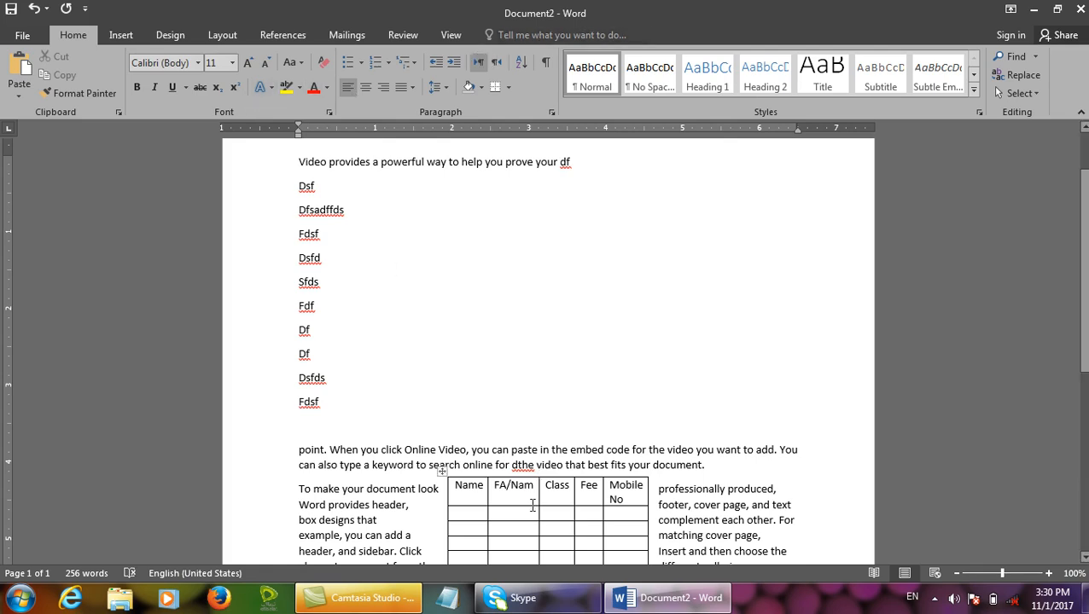
# Try clearing Move with text and Allow overlap in Table Positioning, and cancel both dialogs
pyautogui.click(531, 505)
pyautogui.click(552, 35)
pyautogui.click(99, 84)
pyautogui.click(943, 320)
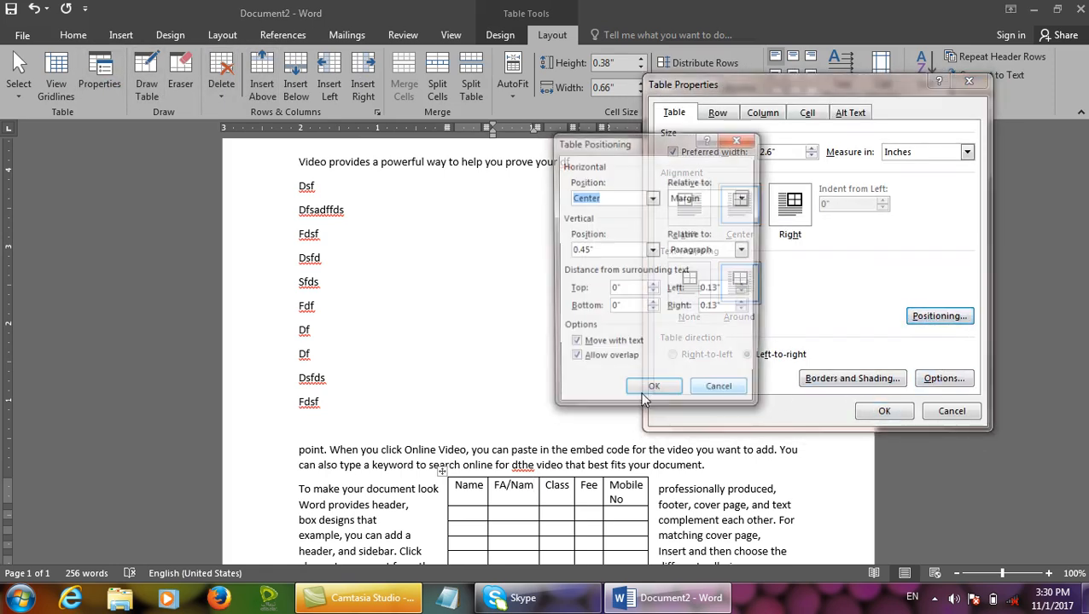
pyautogui.click(605, 346)
pyautogui.click(606, 362)
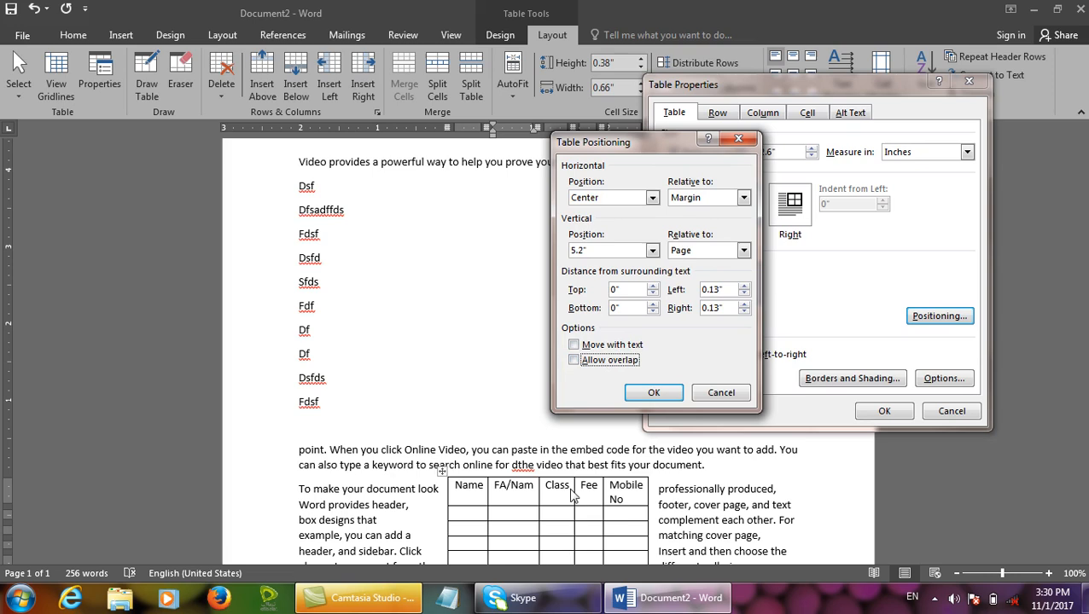
pyautogui.moveTo(564, 350); pyautogui.dragTo(647, 377)
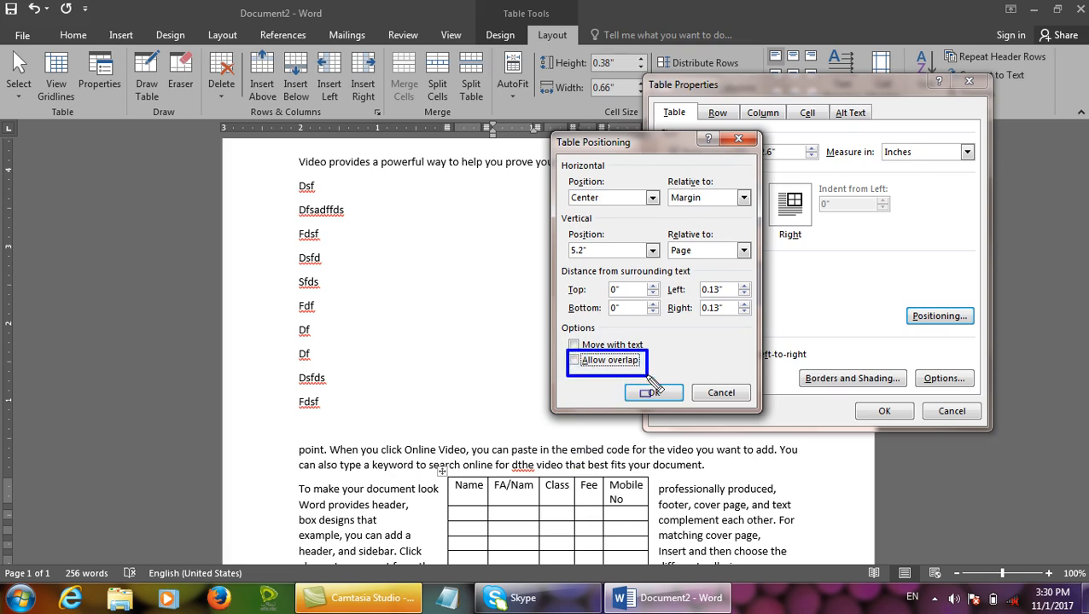
pyautogui.moveTo(558, 329); pyautogui.dragTo(650, 384)
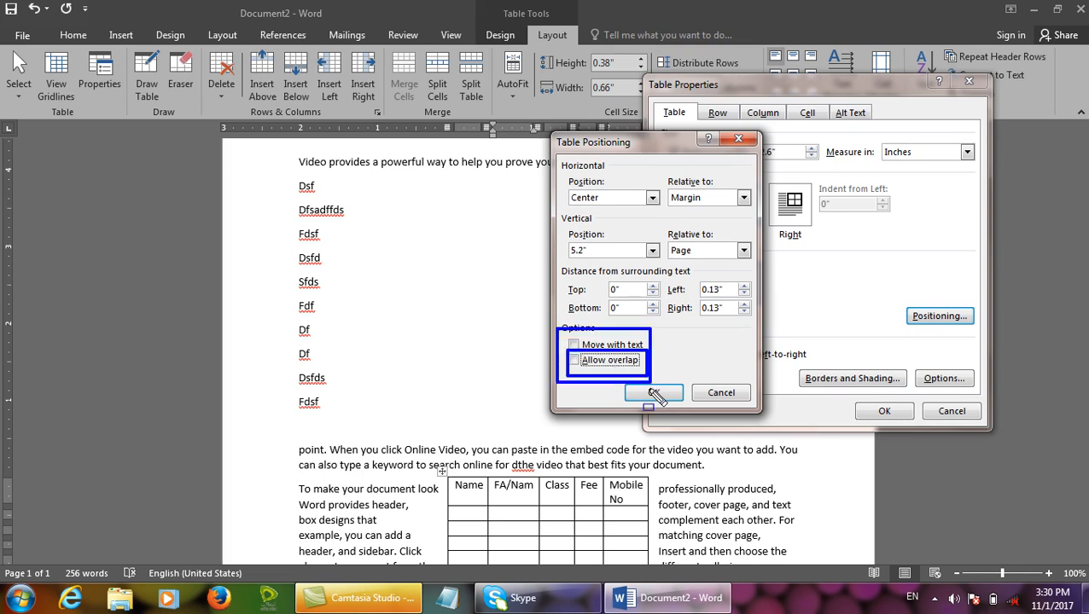
pyautogui.press('Escape')
pyautogui.click(720, 393)
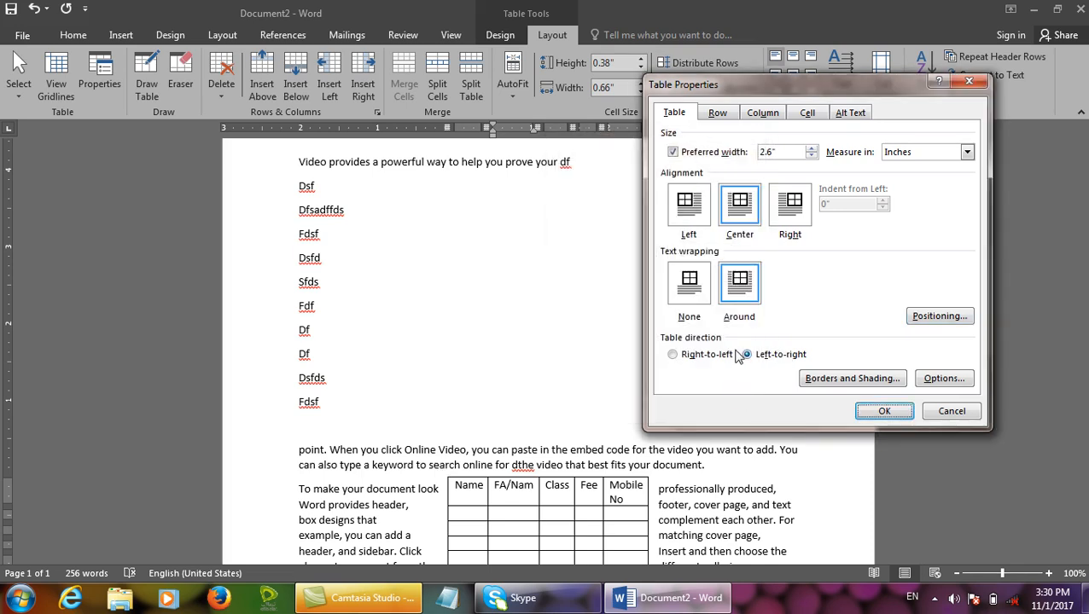
pyautogui.click(952, 411)
# Close the document without saving the changes
pyautogui.hotkey('ctrl', 'w')
pyautogui.press('n')
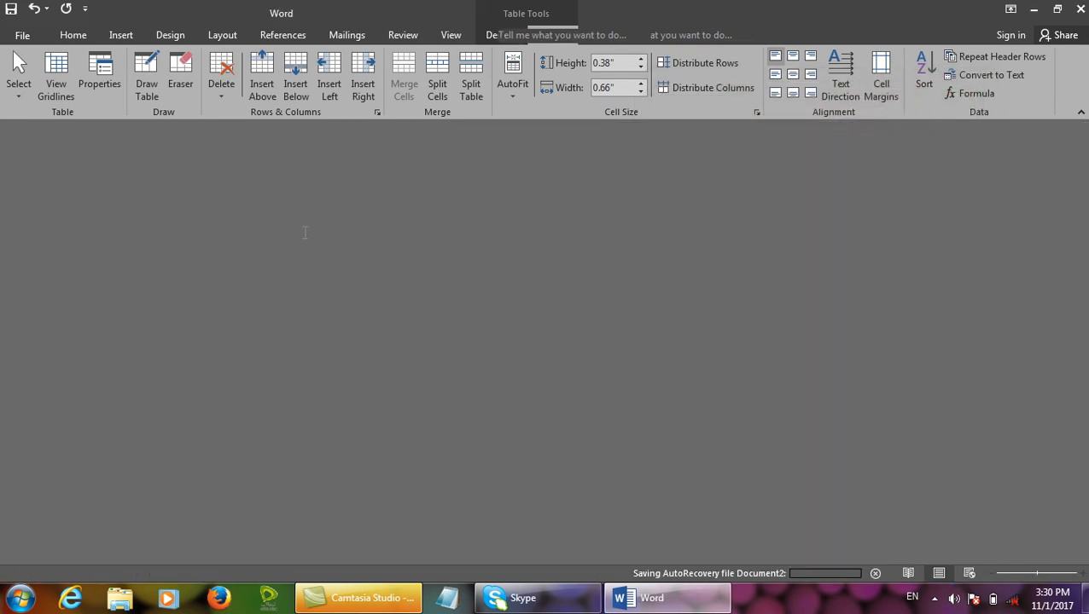
# Create a blank document with a four-column, eight-row table and enter the headers "Name", "Fa/Name", "Class" and "Fee"
pyautogui.hotkey('ctrl', 'n')
pyautogui.click(121, 35)
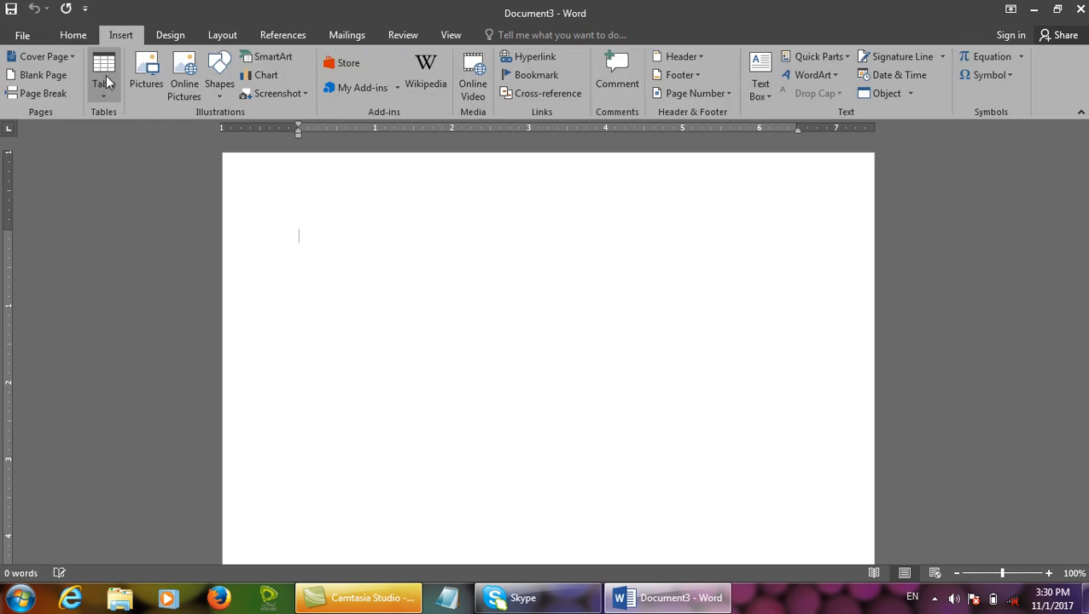
pyautogui.click(104, 75)
pyautogui.click(147, 231)
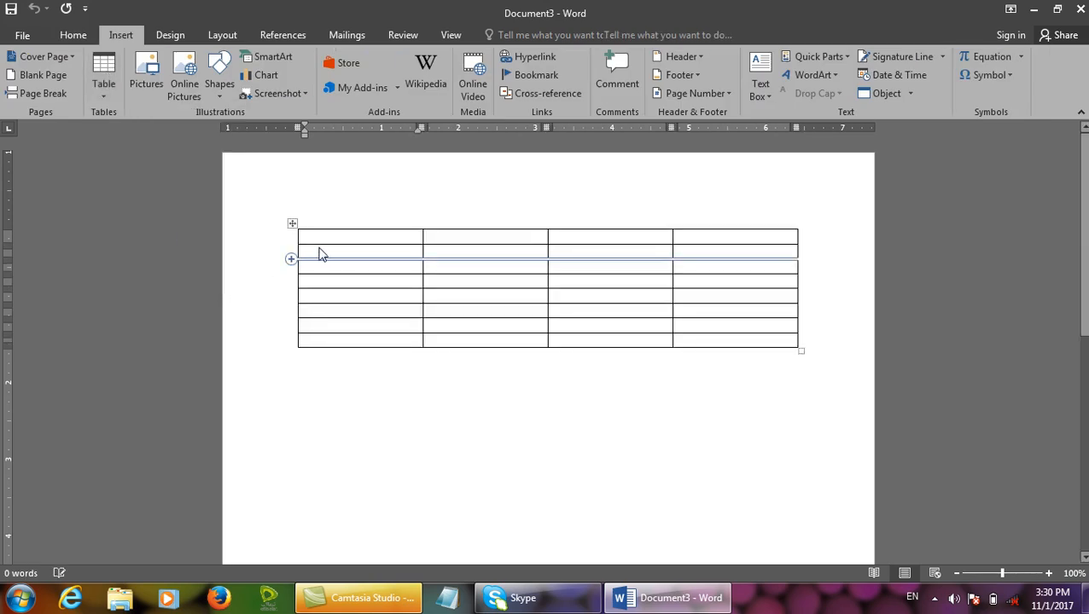
pyautogui.write('NAme')
pyautogui.press('Tab')
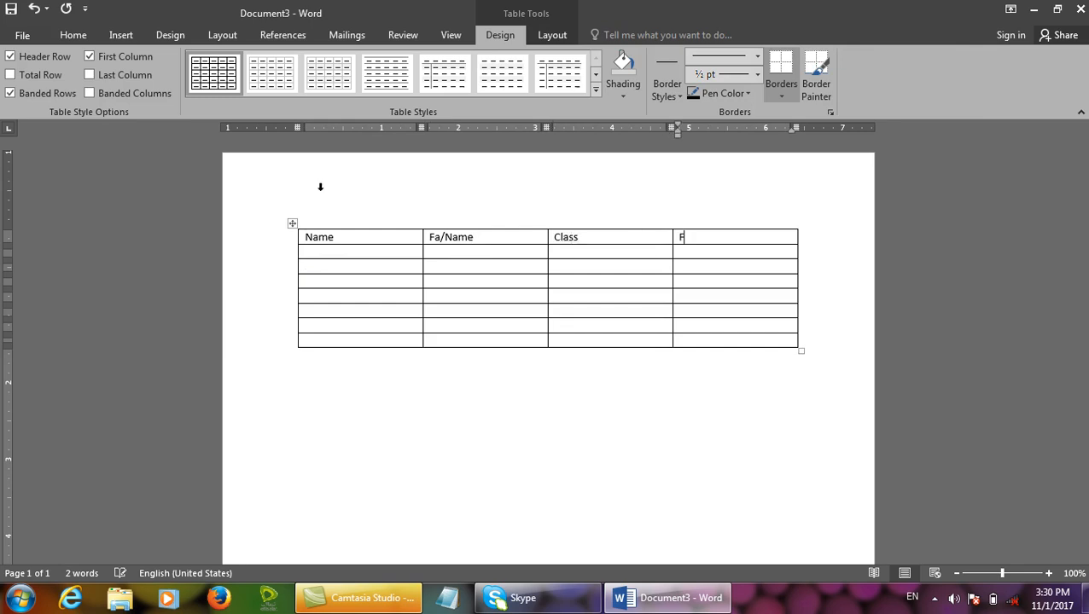
# Try setting the whole table's direction to Right-to-left in Table Properties, and undo the change
pyautogui.click(292, 224)
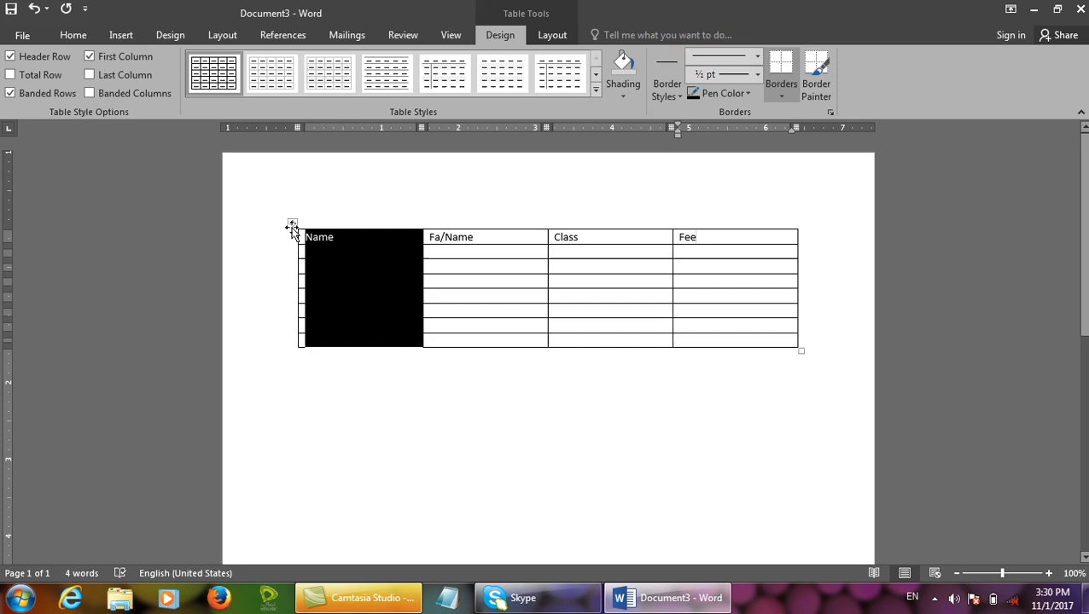
pyautogui.click(559, 35)
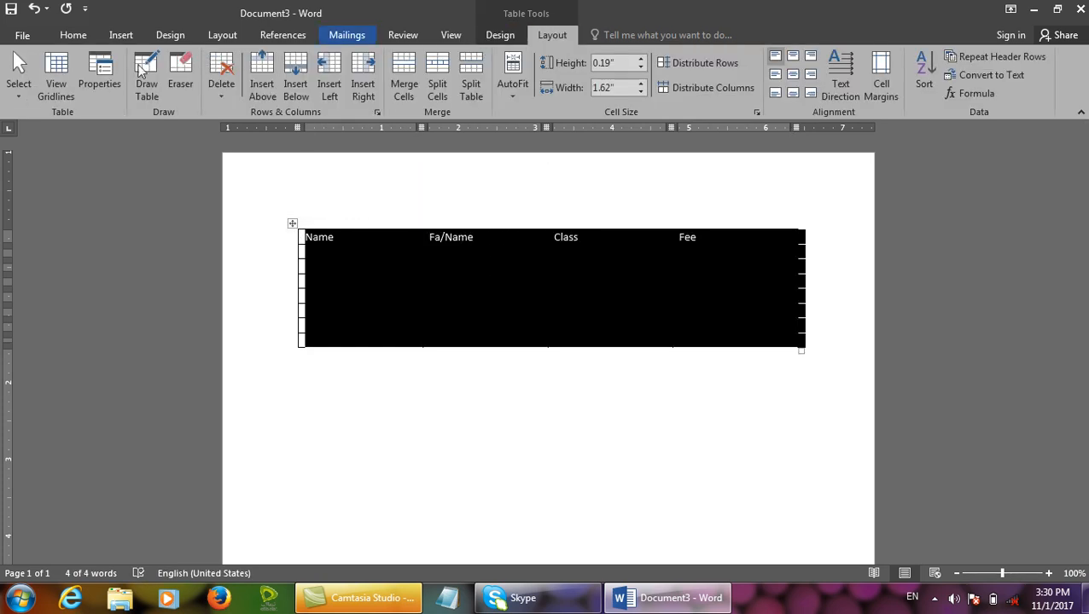
pyautogui.click(99, 83)
pyautogui.click(674, 354)
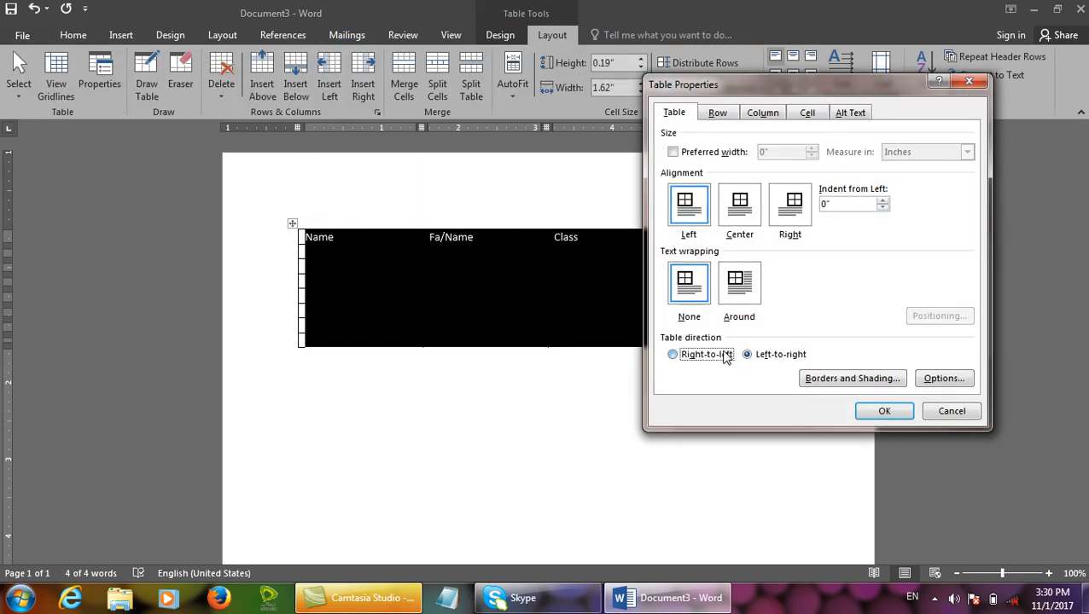
pyautogui.click(884, 412)
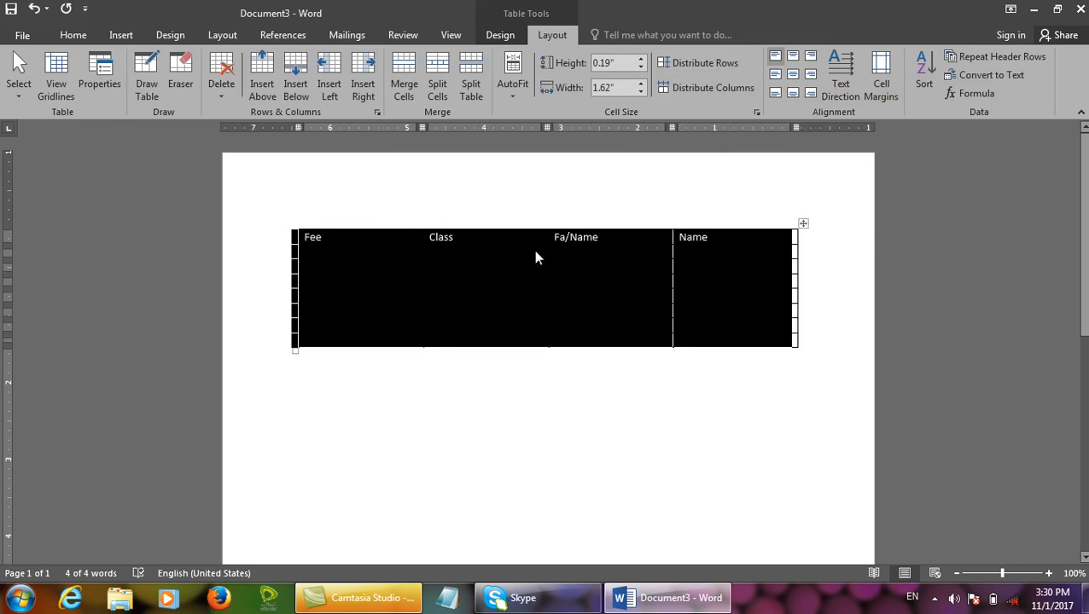
pyautogui.hotkey('ctrl', 'z')
# Examine the table's default cell margin options and its Borders and Shading settings from Table Properties, without changing anything
pyautogui.click(101, 81)
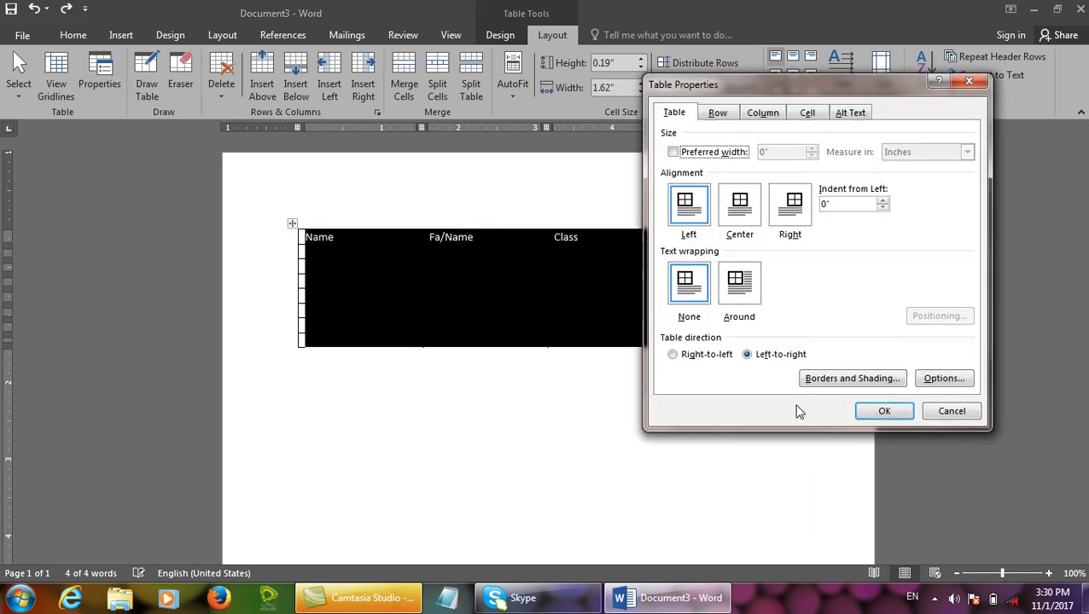
pyautogui.click(932, 378)
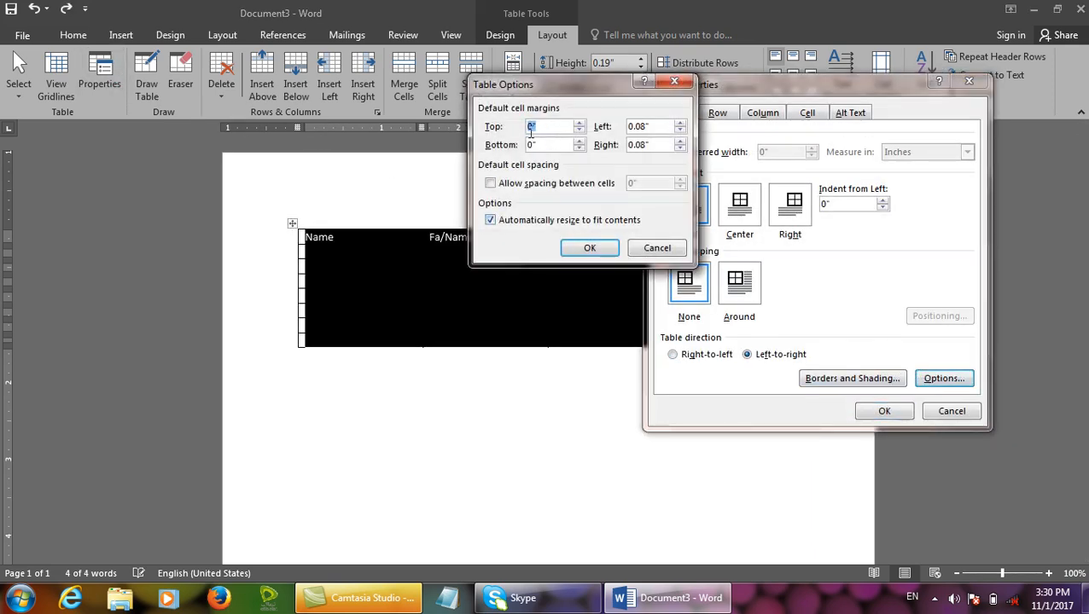
pyautogui.click(653, 248)
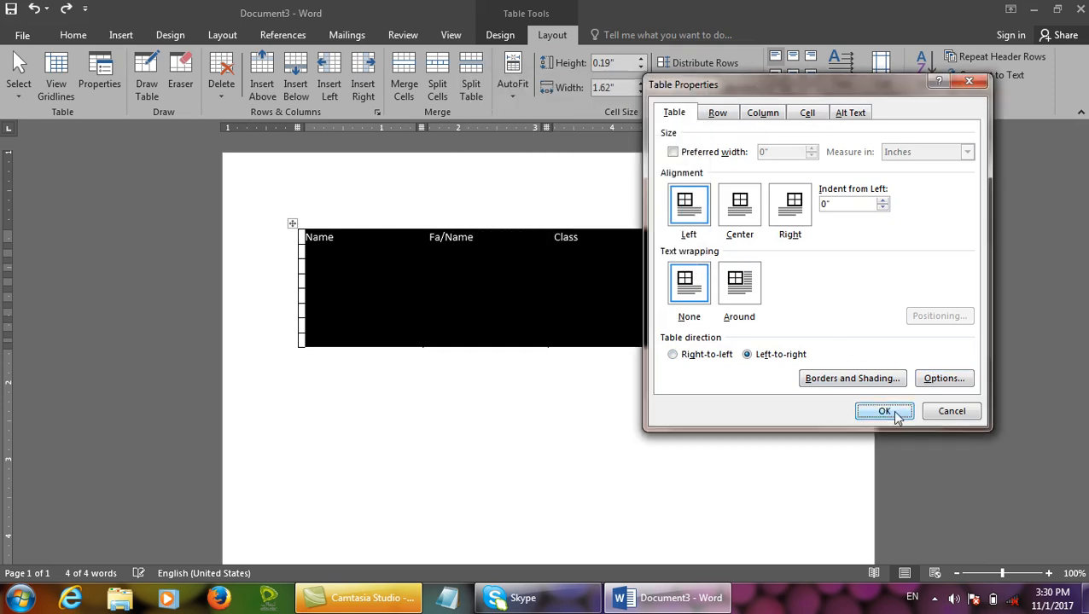
pyautogui.click(852, 378)
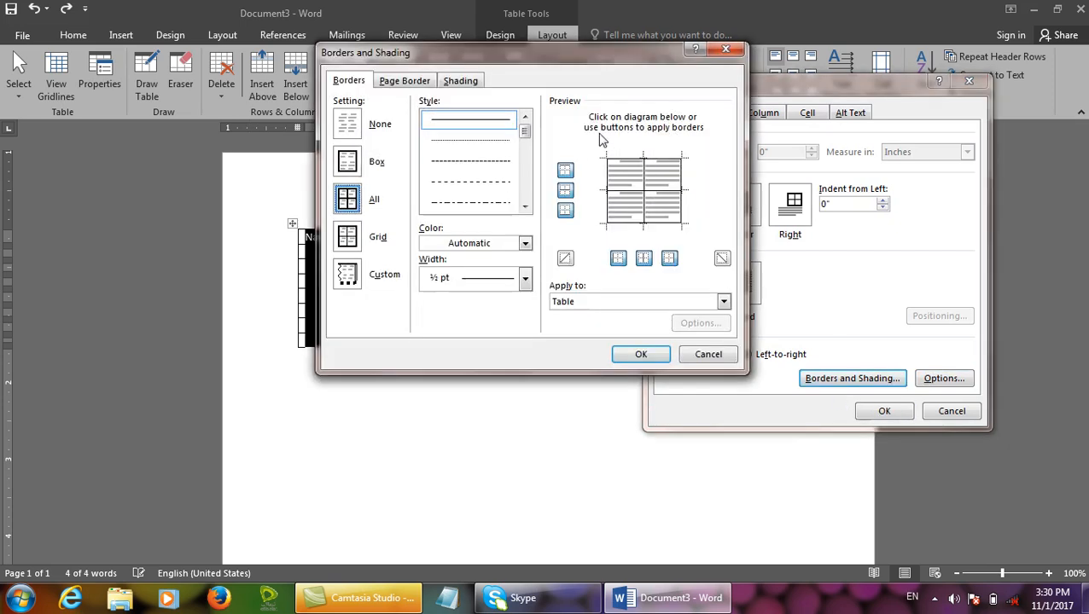
pyautogui.click(725, 49)
pyautogui.click(952, 410)
# Examine the document's Page Borders settings and cancel without applying a border
pyautogui.click(169, 35)
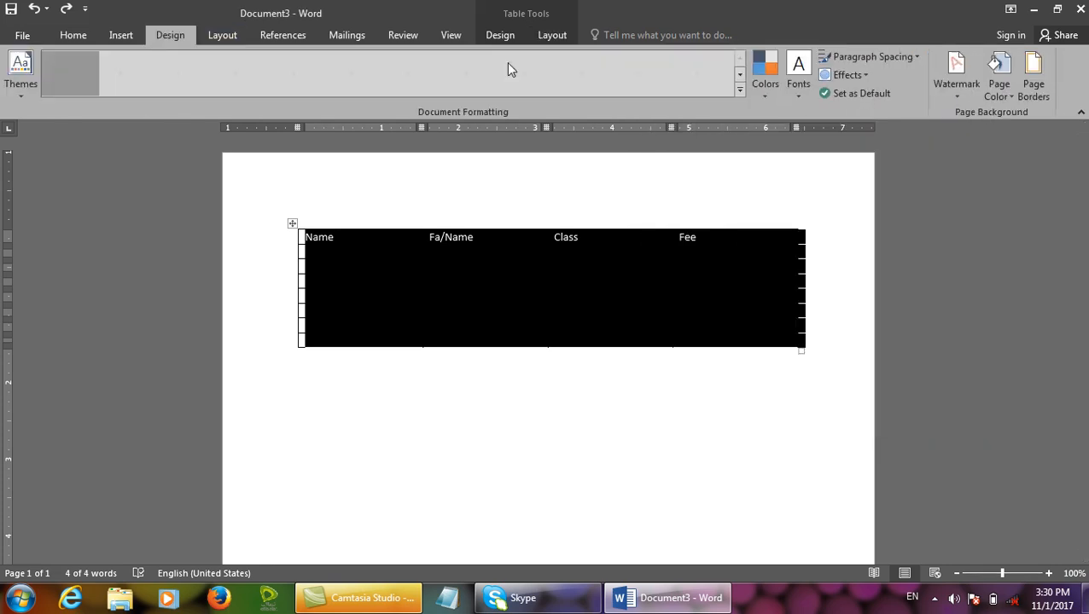
pyautogui.click(1035, 72)
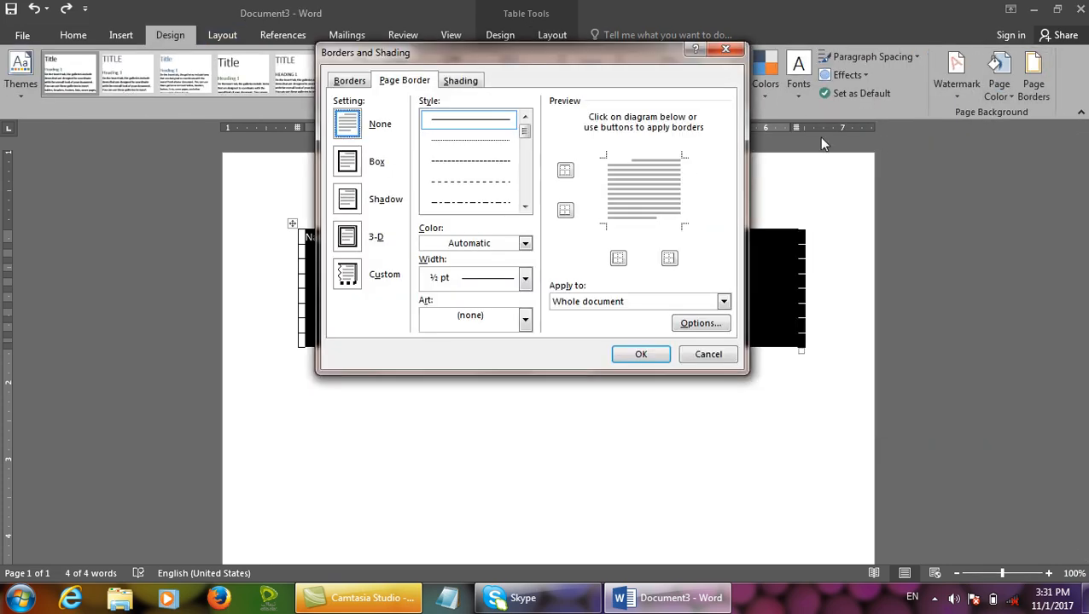
pyautogui.click(724, 358)
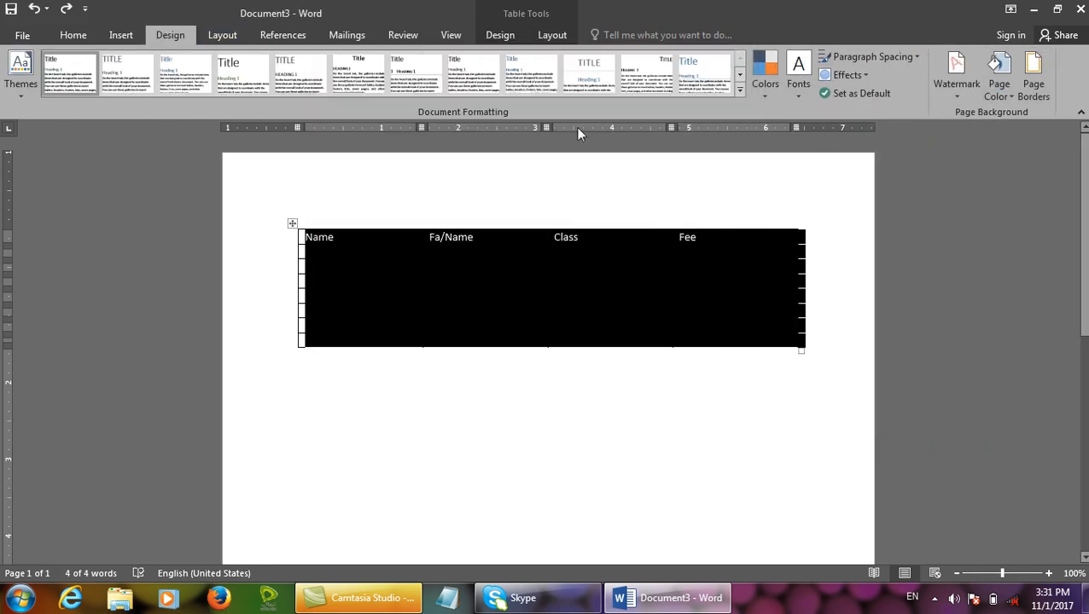
# Examine the row settings for the selected table in Table Properties, cancel, and point out the cells of the second row
pyautogui.click(552, 35)
pyautogui.click(110, 74)
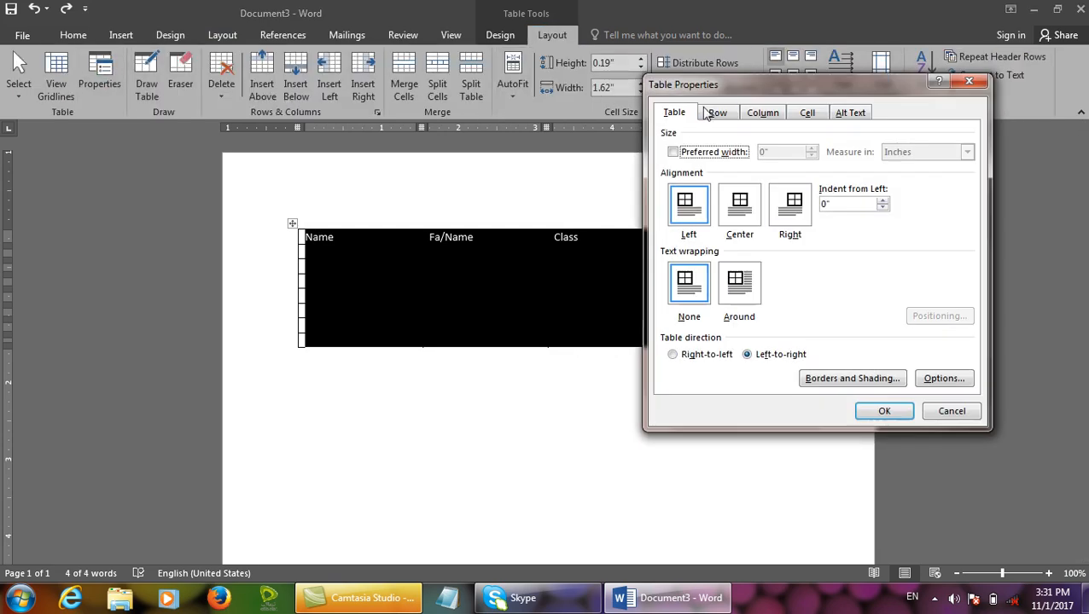
pyautogui.moveTo(683, 93); pyautogui.dragTo(612, 58)
pyautogui.click(663, 86)
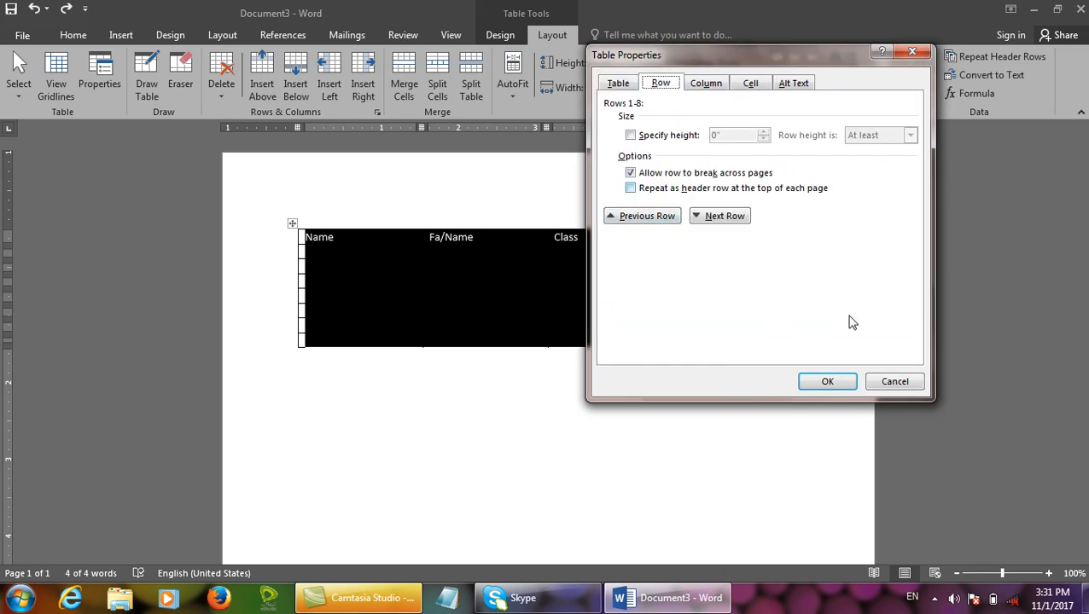
pyautogui.click(892, 382)
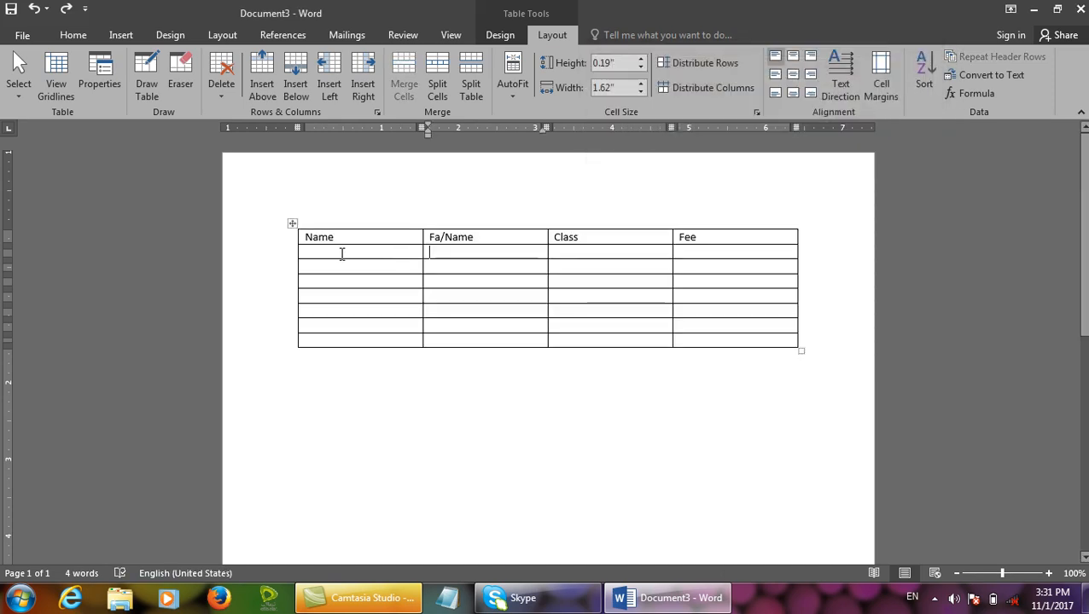
pyautogui.moveTo(342, 252); pyautogui.dragTo(768, 266)
pyautogui.click(448, 252)
# Set the height of all table rows to 1" with the row height rule At least
pyautogui.click(293, 224)
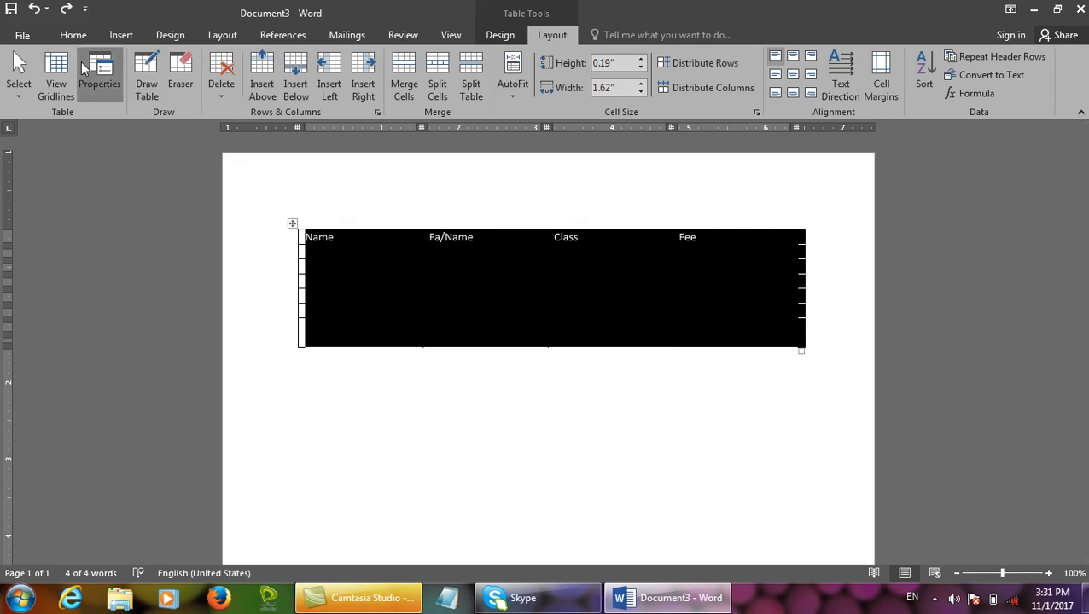
pyautogui.click(99, 84)
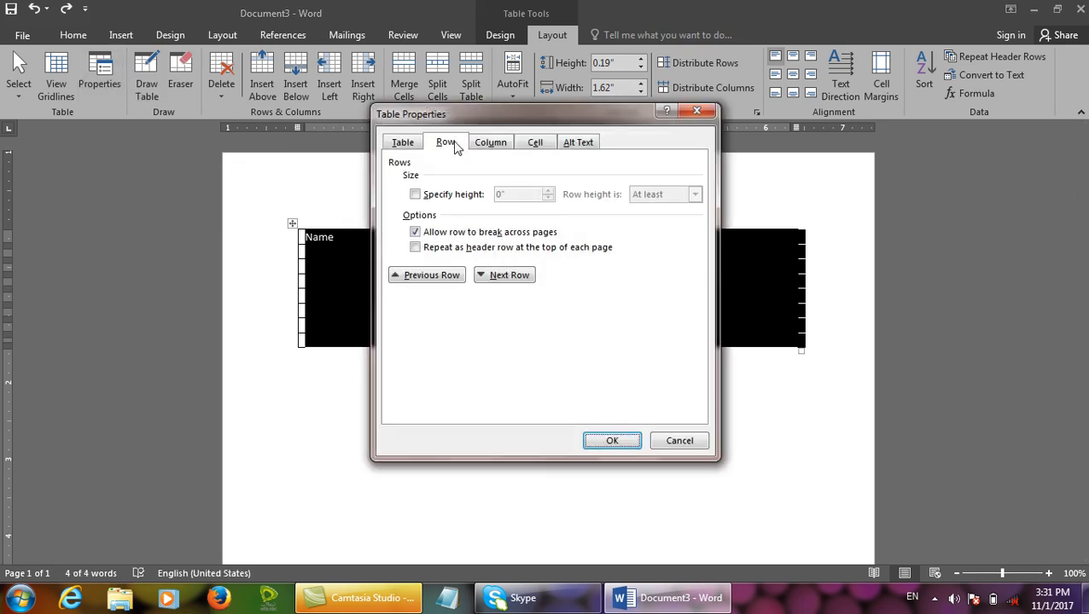
pyautogui.click(462, 197)
pyautogui.click(688, 195)
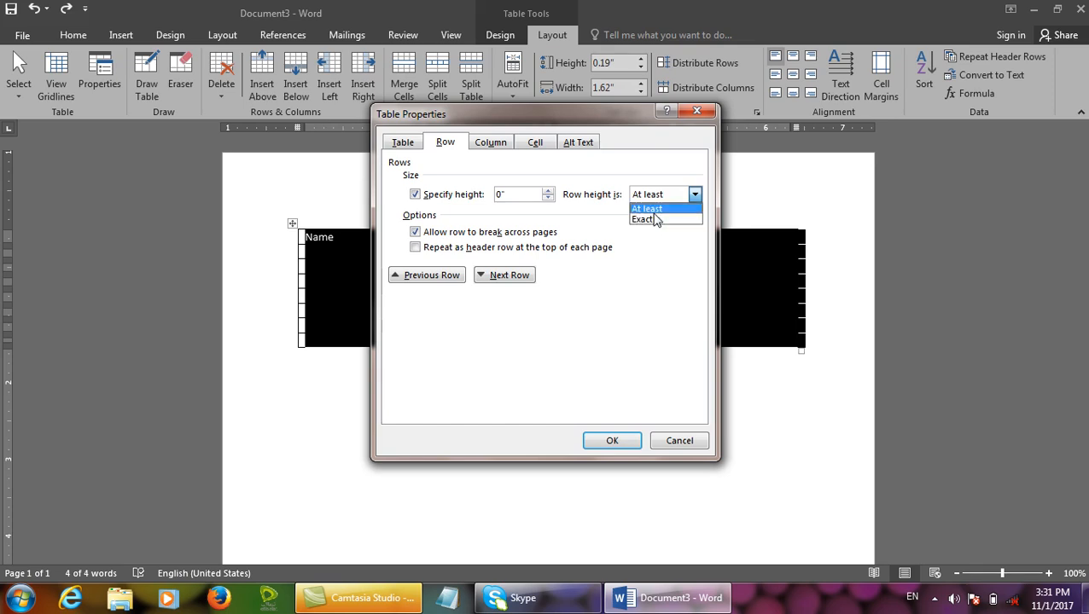
pyautogui.click(648, 210)
pyautogui.click(547, 191)
pyautogui.click(548, 191)
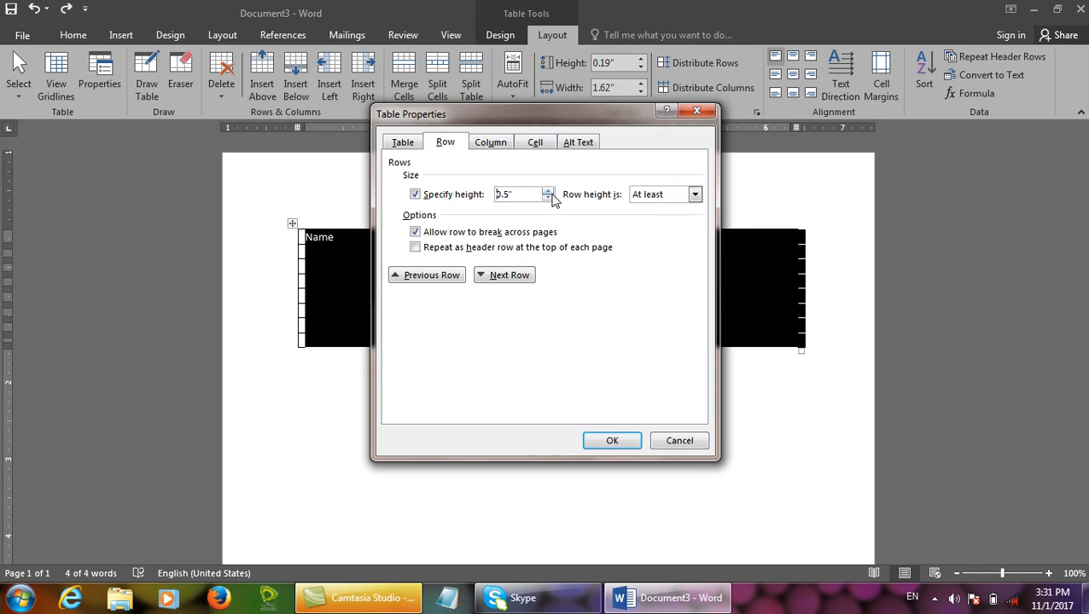
pyautogui.click(548, 191)
pyautogui.click(612, 440)
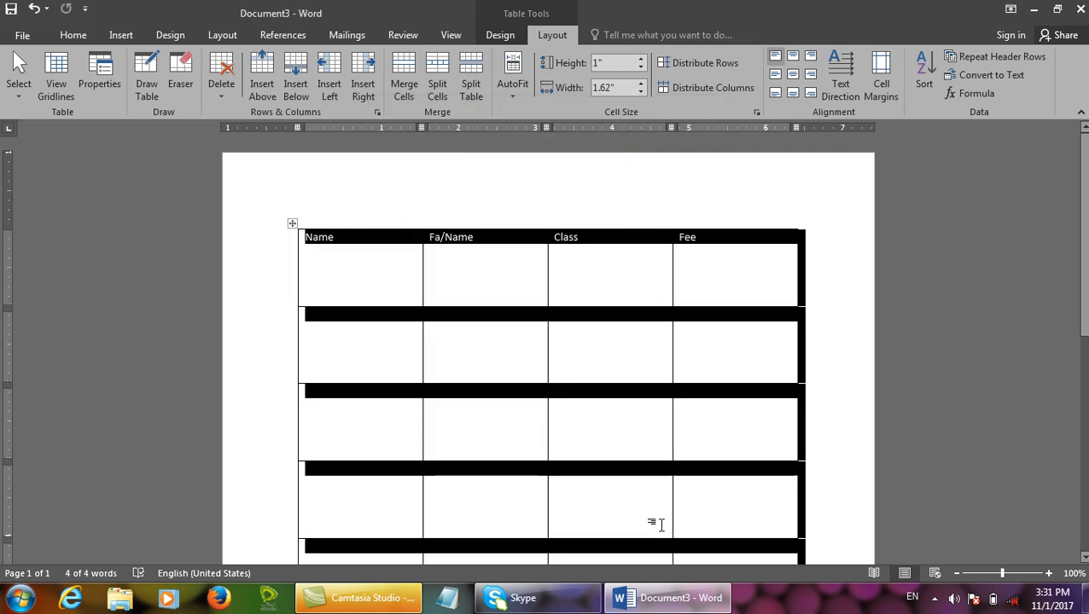
# Clear the specified height for all table rows and review the remaining row options without changing them
pyautogui.click(117, 66)
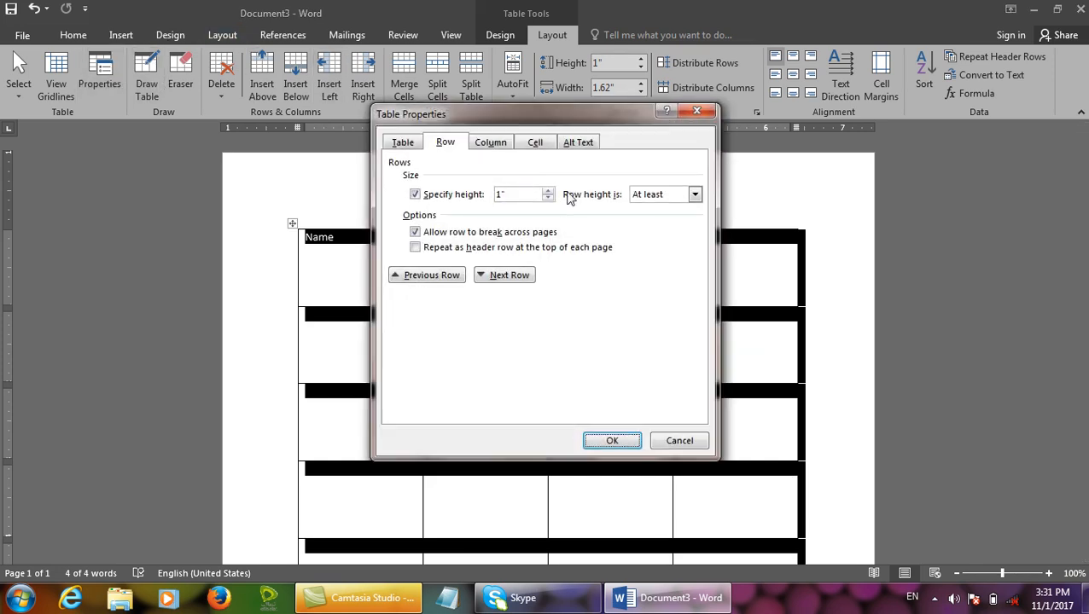
pyautogui.click(549, 198)
pyautogui.click(549, 198)
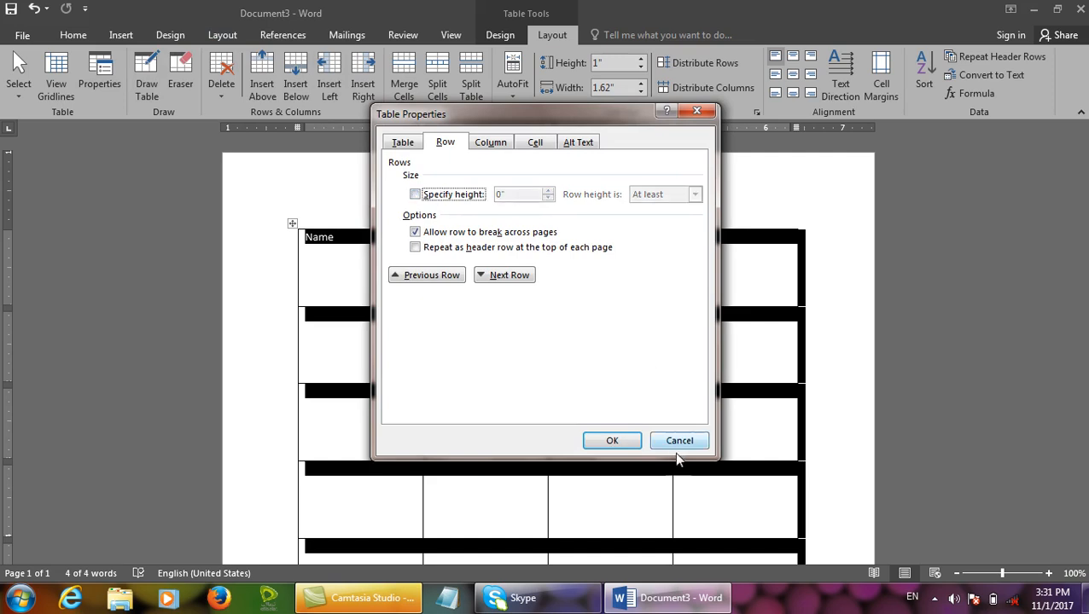
pyautogui.click(609, 440)
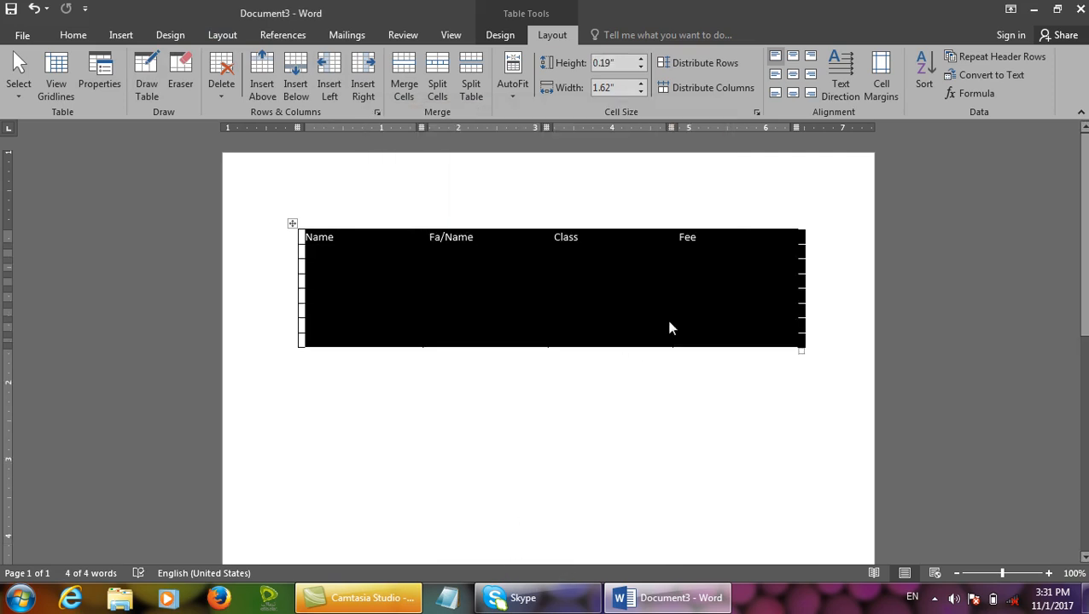
pyautogui.click(94, 86)
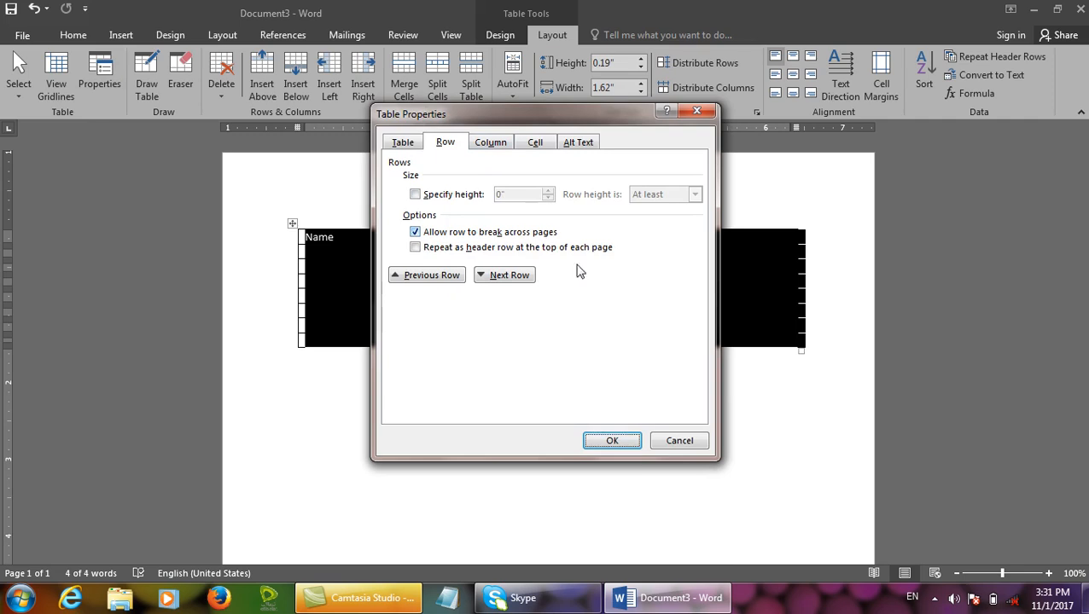
pyautogui.click(674, 442)
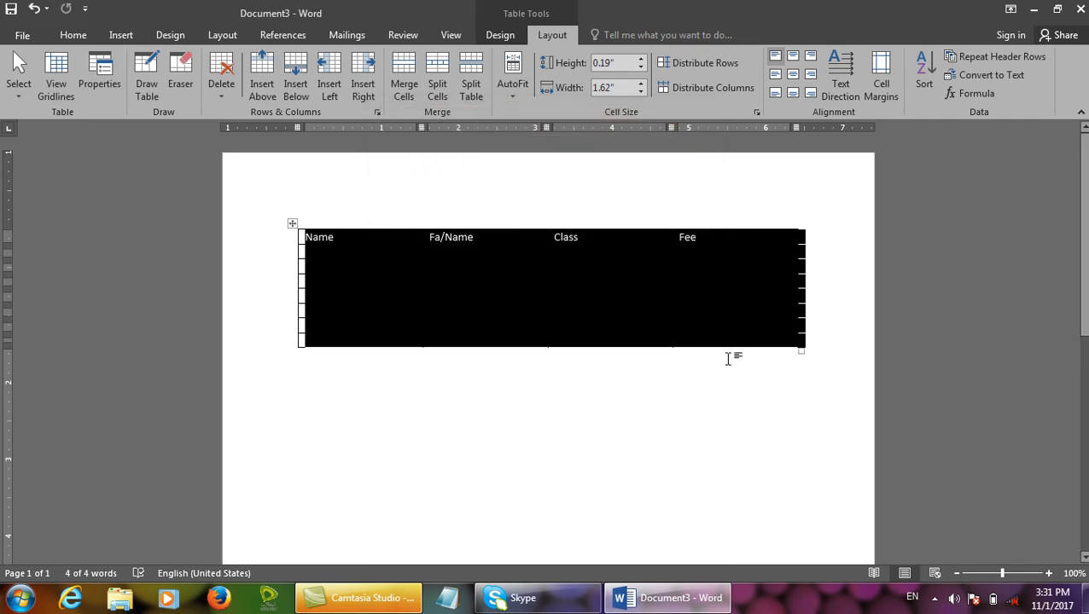
# Fill the last row's Fee cell with short filler lines from "F" to "Fdfd" so the row runs onto page two
pyautogui.click(748, 338)
pyautogui.write('f sdf ds fsd f dsf ds fd sf d fds f sdf ds fds f dsf ds f dsf d fsd f dsf ds f sdf ds ')
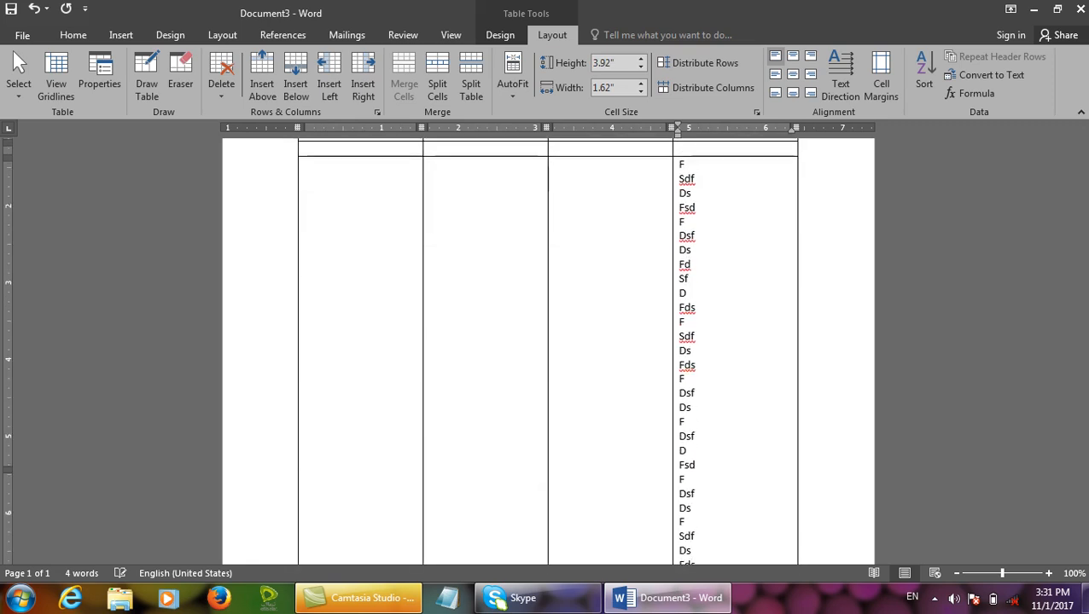
pyautogui.write('f')
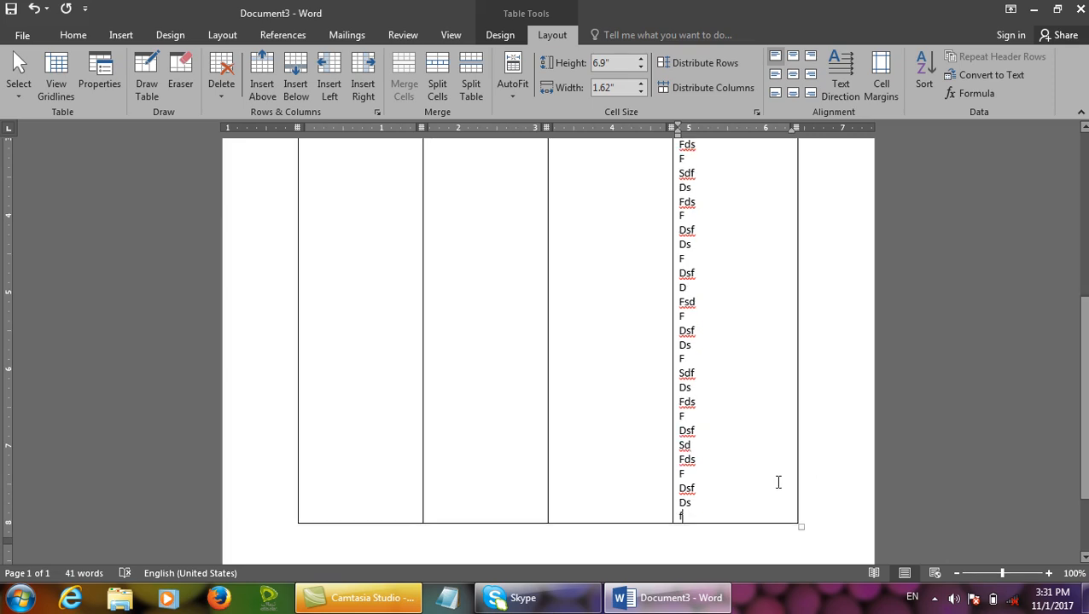
pyautogui.write('ds f dsf sd fds f dsf ds fdf dfds fds f')
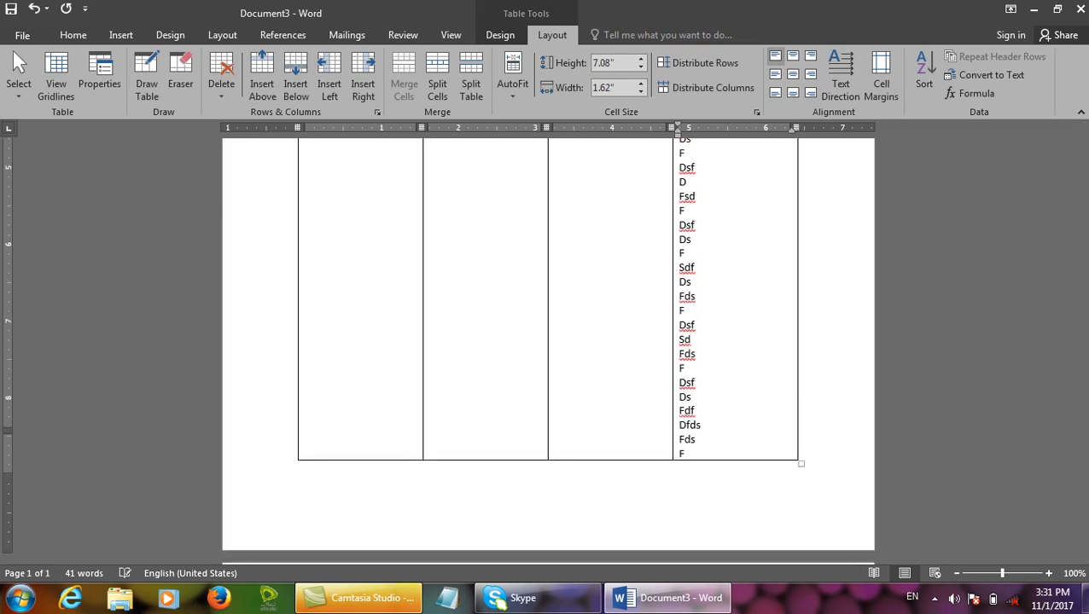
pyautogui.write(' ds fds fdfd')
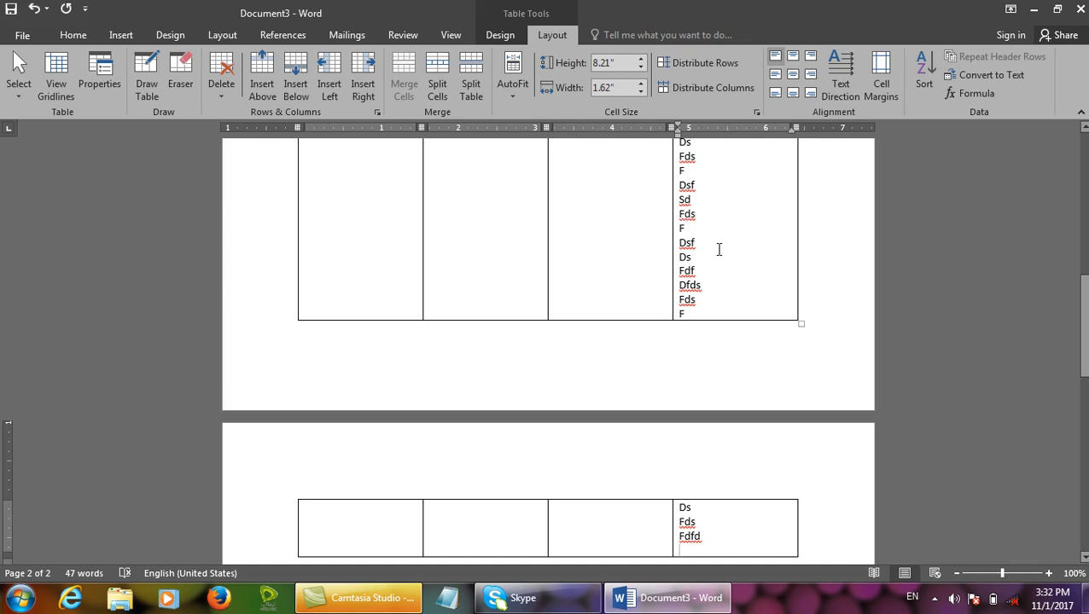
# Undo the latest filler lines in the Fee cell, back to the "Fds" line below "Dfds" on the first page
pyautogui.hotkey('ctrl', 'z')
pyautogui.hotkey('ctrl', 'z')
pyautogui.hotkey('ctrl', 'z')
pyautogui.hotkey('ctrl', 'z')
pyautogui.hotkey('ctrl', 'z')
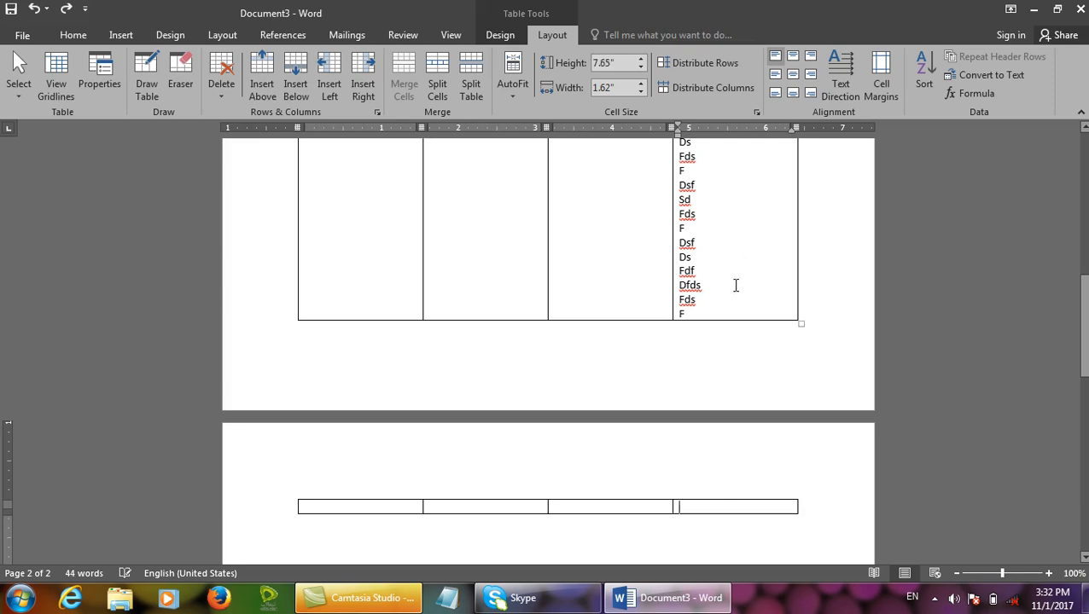
pyautogui.hotkey('ctrl', 'z')
pyautogui.hotkey('ctrl', 'z')
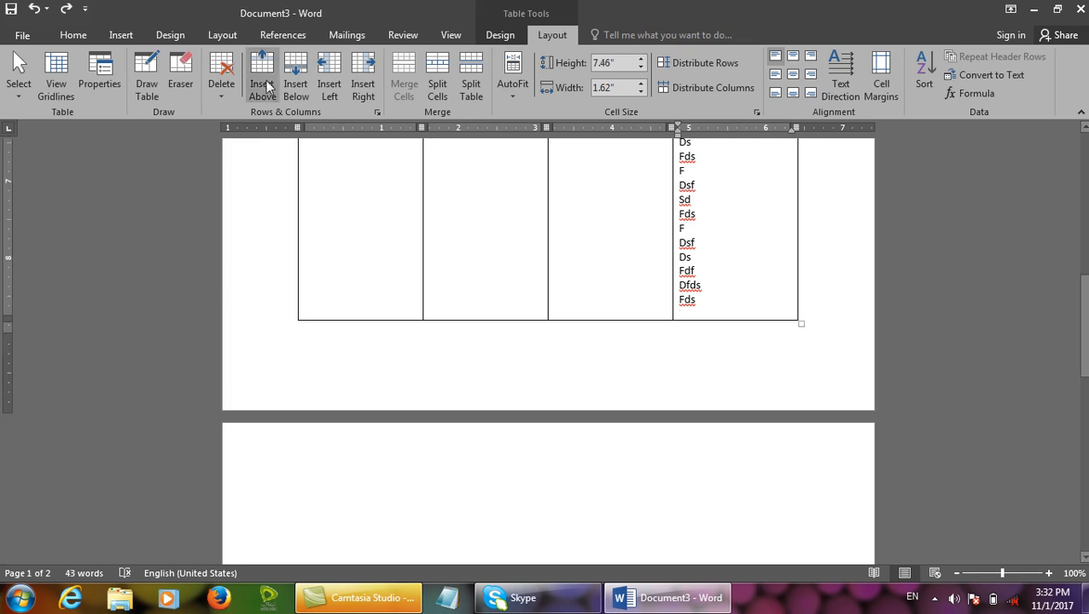
# Disable Allow row to break across pages for the last row and add "safd" below the final "Fds" line
pyautogui.click(96, 75)
pyautogui.click(455, 234)
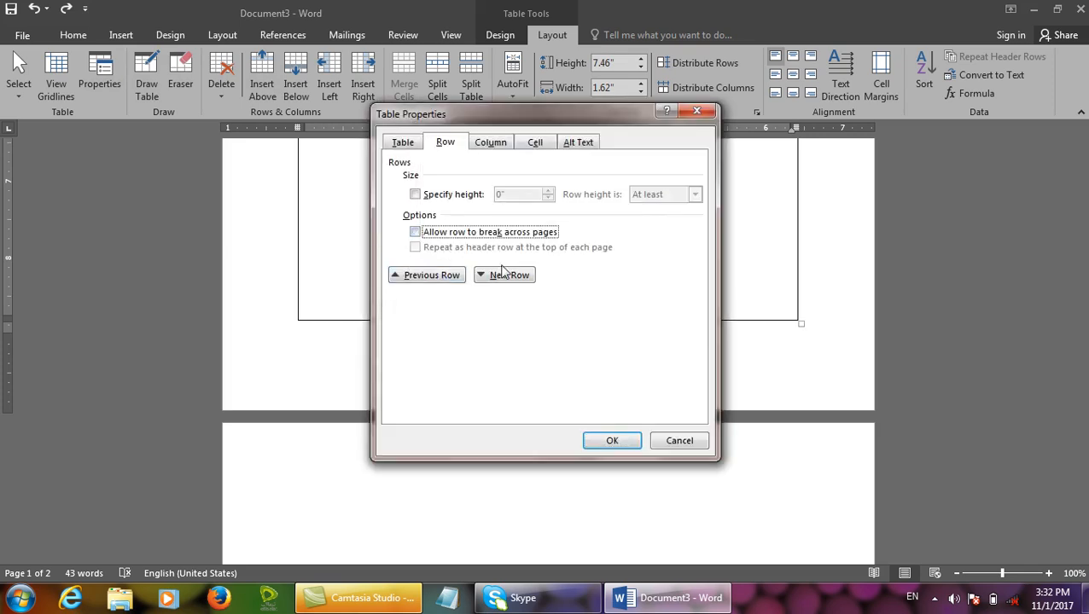
pyautogui.click(613, 442)
pyautogui.write('safd')
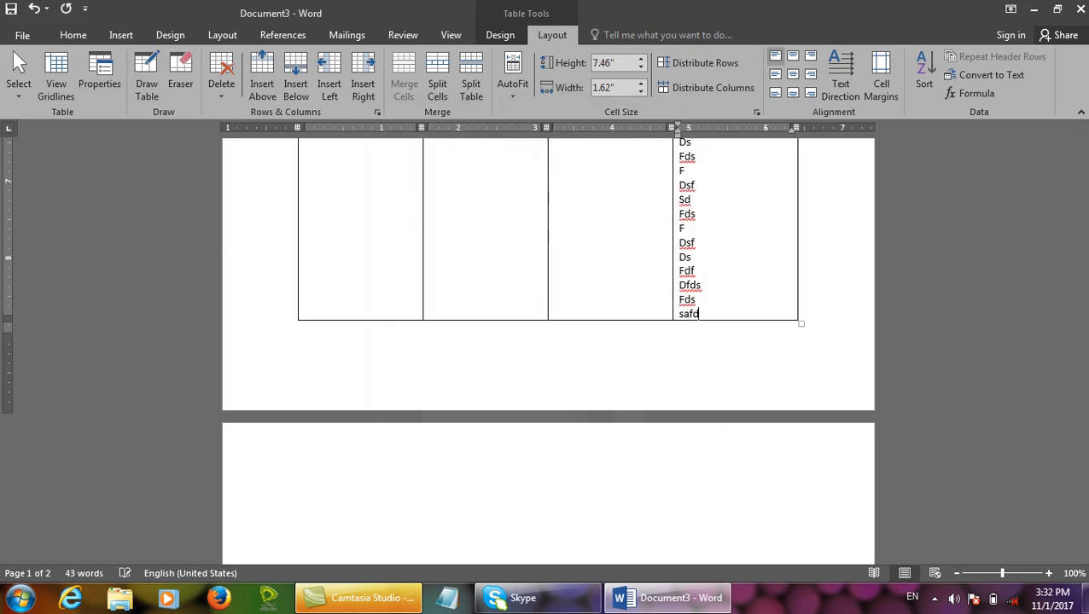
# Add the filler lines "sadas", "dsa" and "dsa" below "Safd" in the Fee cell, and review the row's page-break option
pyautogui.press('Return')
pyautogui.write('sadas')
pyautogui.press('Return')
pyautogui.write('dsa')
pyautogui.press('Return')
pyautogui.write('dsa')
pyautogui.press('Return')
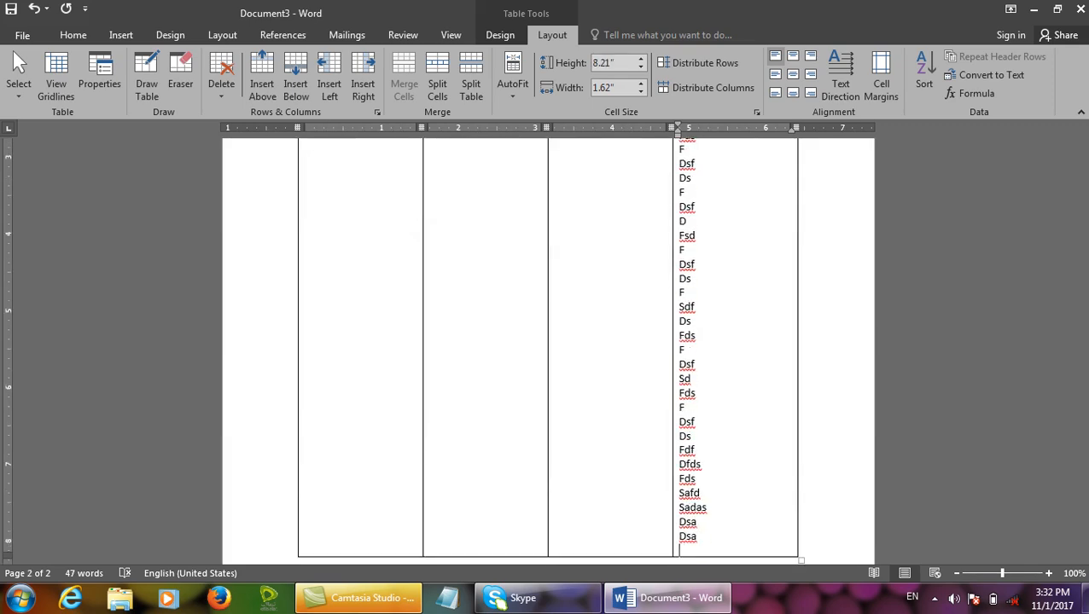
pyautogui.click(99, 75)
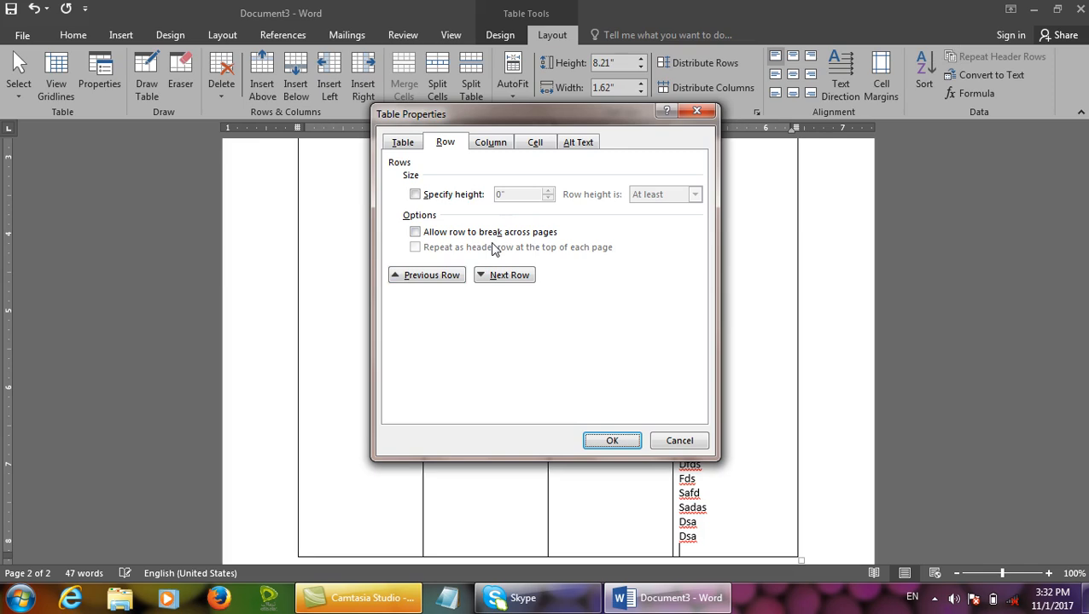
pyautogui.click(676, 440)
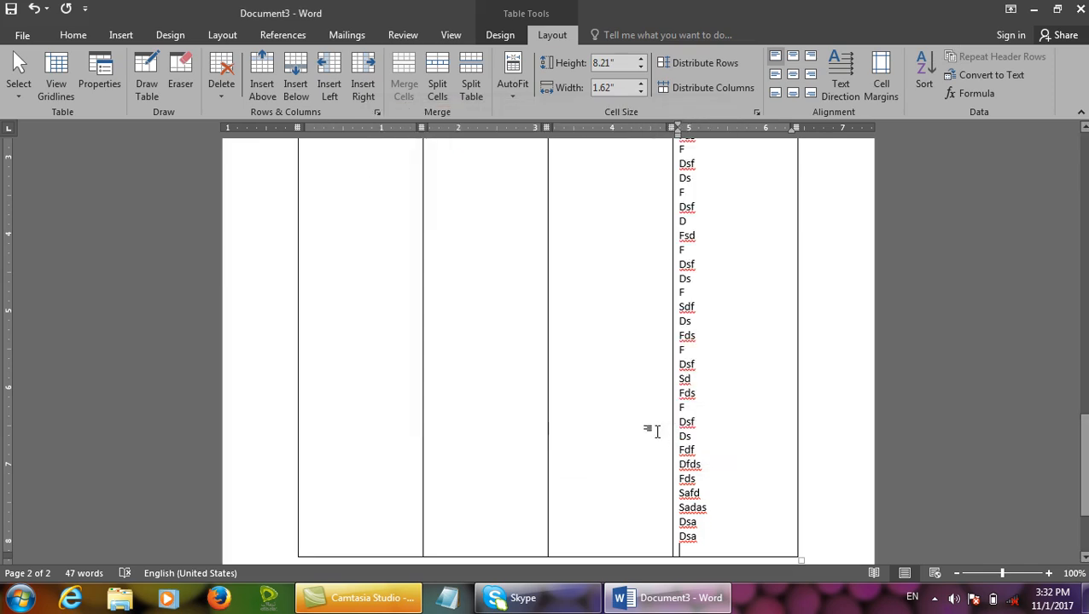
# Close the document without saving and insert a table of 3 columns and 8 rows in a new blank document
pyautogui.press('ctrl')
pyautogui.hotkey('alt', 'F4')
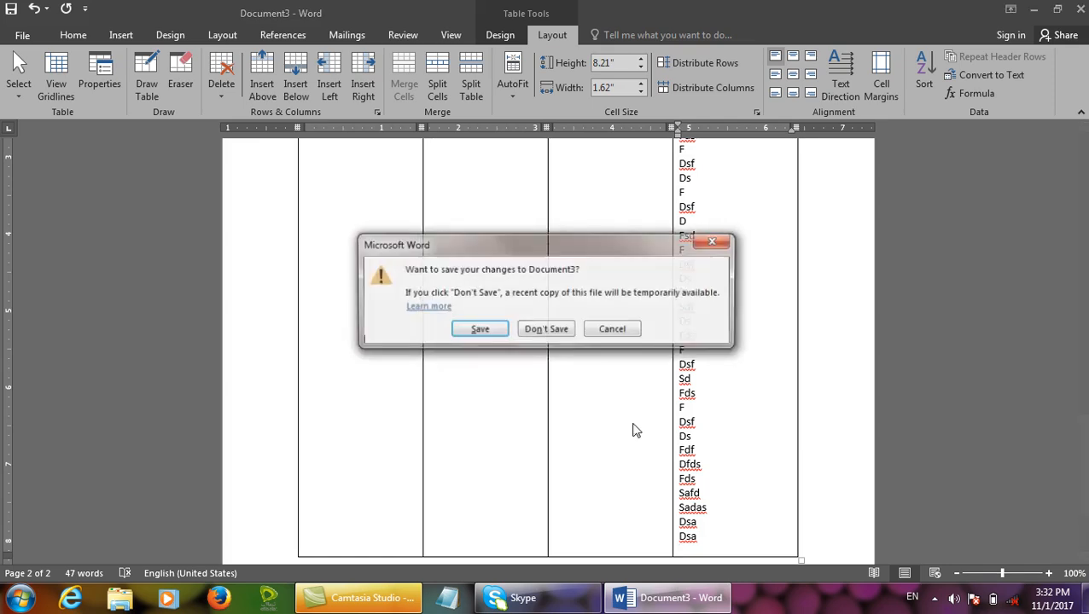
pyautogui.press('n')
pyautogui.hotkey('ctrl', 'n')
pyautogui.click(120, 35)
pyautogui.click(111, 81)
pyautogui.click(130, 182)
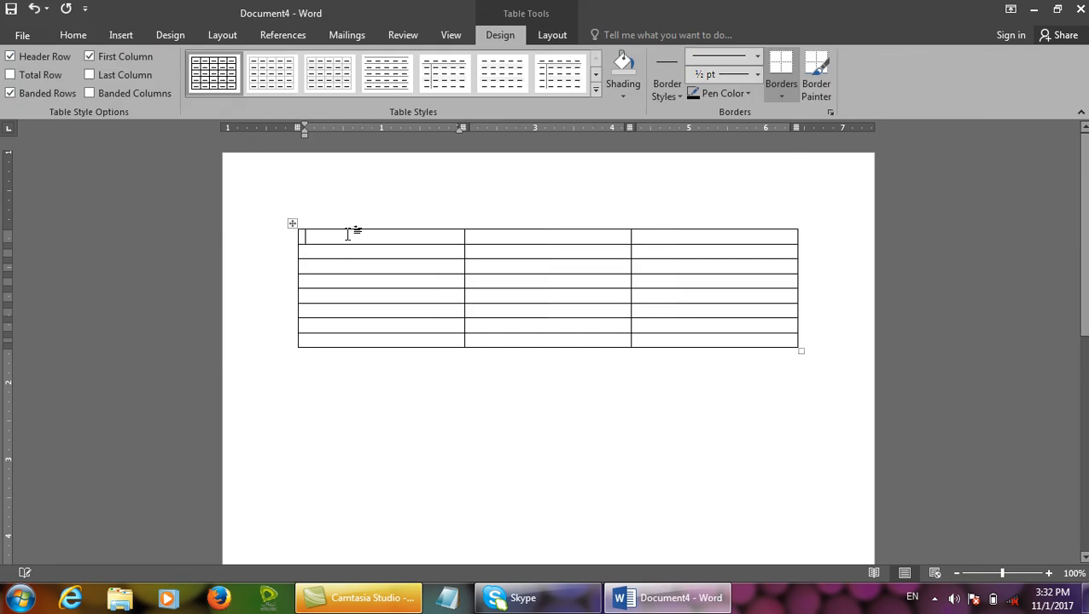
# Fill the table's first column with the heading "ID" and the numbers 1 to 7 in the rows below
pyautogui.write('ID')
pyautogui.press('Down')
pyautogui.write('1')
pyautogui.press('Down')
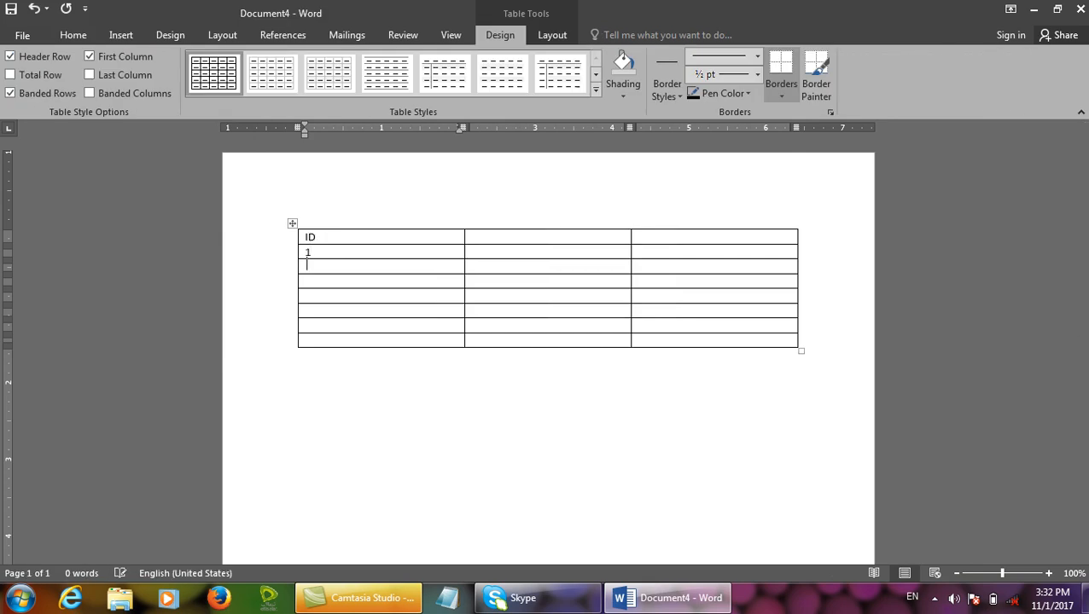
pyautogui.press('Down')
pyautogui.write('6')
pyautogui.press('Down')
pyautogui.write('7')
pyautogui.press('Down')
pyautogui.write('89')
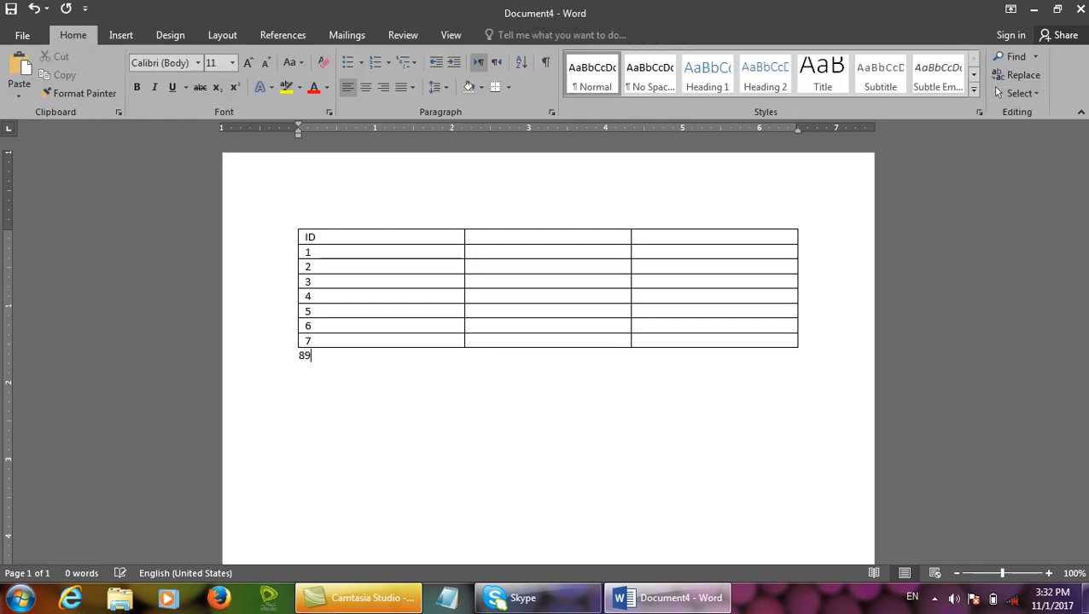
pyautogui.press('BackSpace')
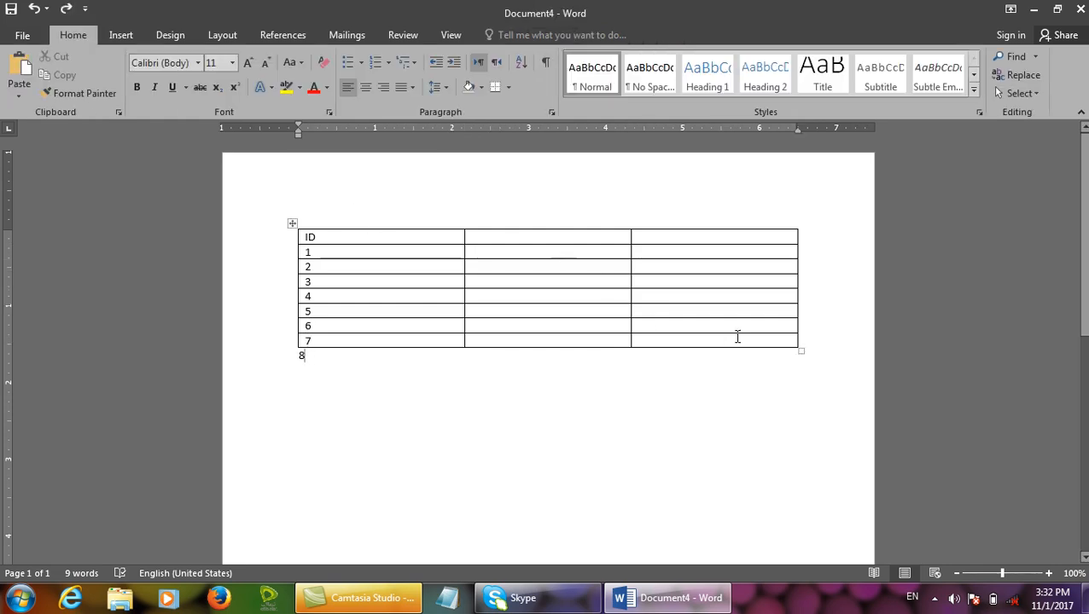
# Extend the table with six empty rows below the row numbered 7
pyautogui.click(738, 338)
pyautogui.press('Tab')
pyautogui.press('Tab')
pyautogui.press('Tab')
pyautogui.press('Tab')
pyautogui.press('Tab')
pyautogui.press('Tab')
pyautogui.press('Tab')
pyautogui.press('Tab')
pyautogui.press('Tab')
pyautogui.press('Tab')
pyautogui.press('Tab')
pyautogui.press('Tab')
pyautogui.press('Tab')
pyautogui.press('Tab')
pyautogui.press('Tab')
pyautogui.press('Tab')
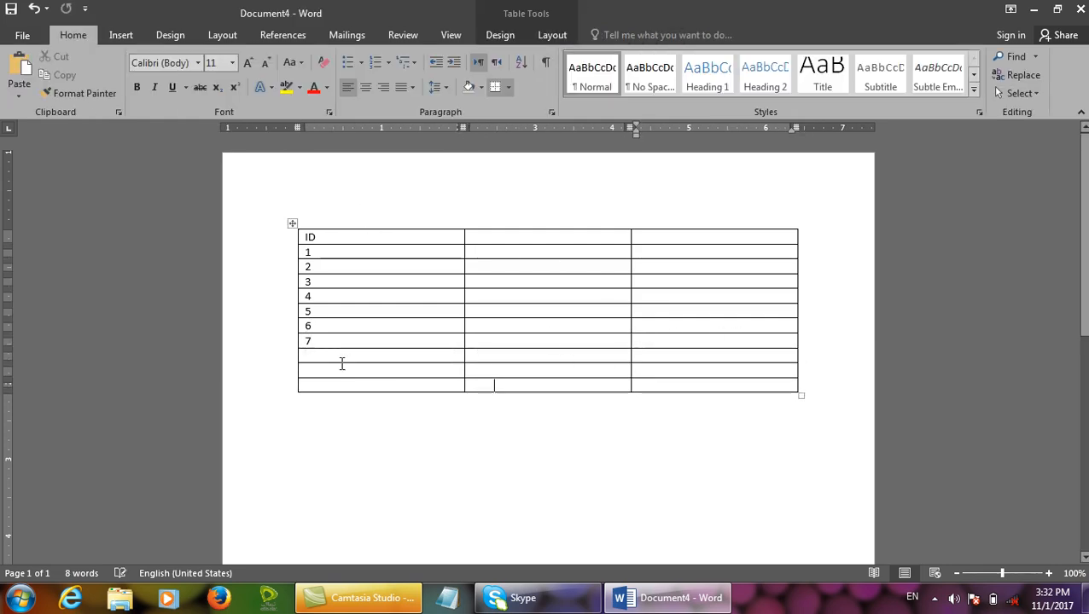
# Continue the ID column with 8, 9 and 10 in the first three added rows
pyautogui.click(339, 357)
pyautogui.write('9')
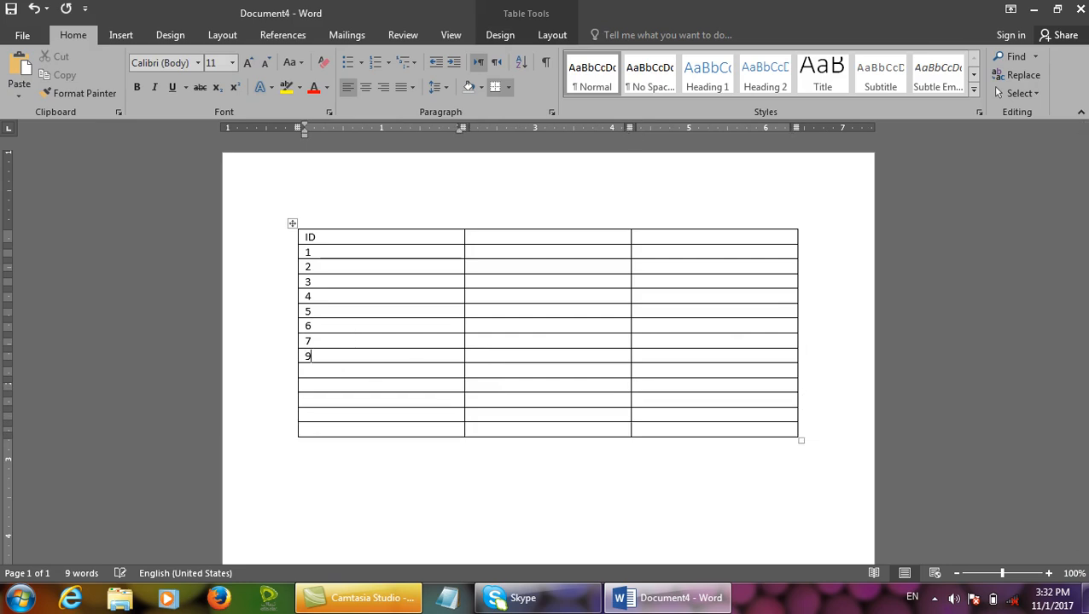
pyautogui.write('9')
pyautogui.press('Down')
pyautogui.write('1')
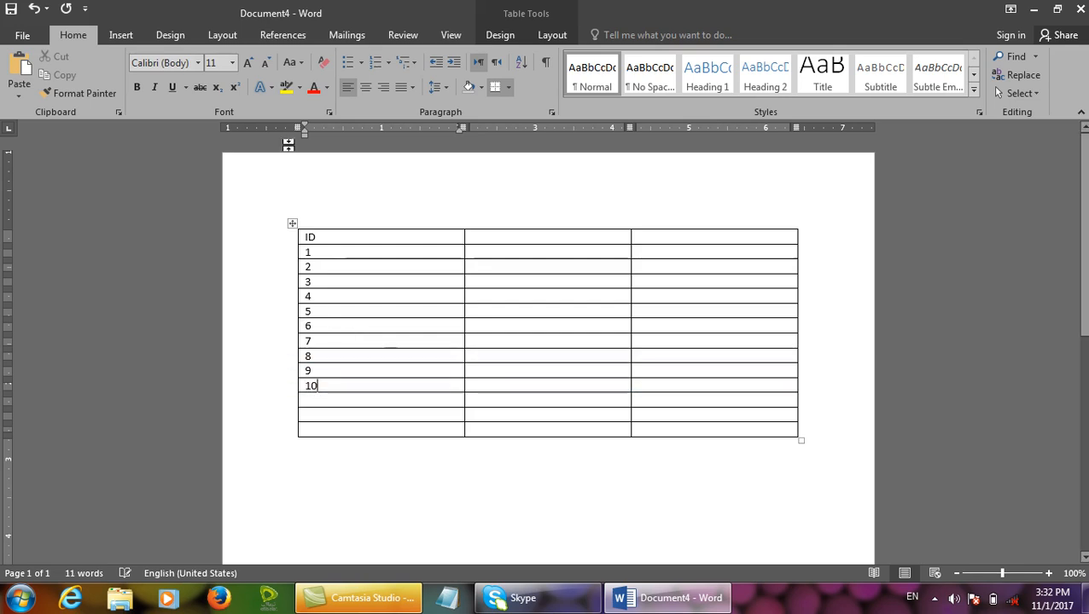
# In the row properties, step backward and forward through the rows near ID 10, and close them without changes
pyautogui.click(552, 34)
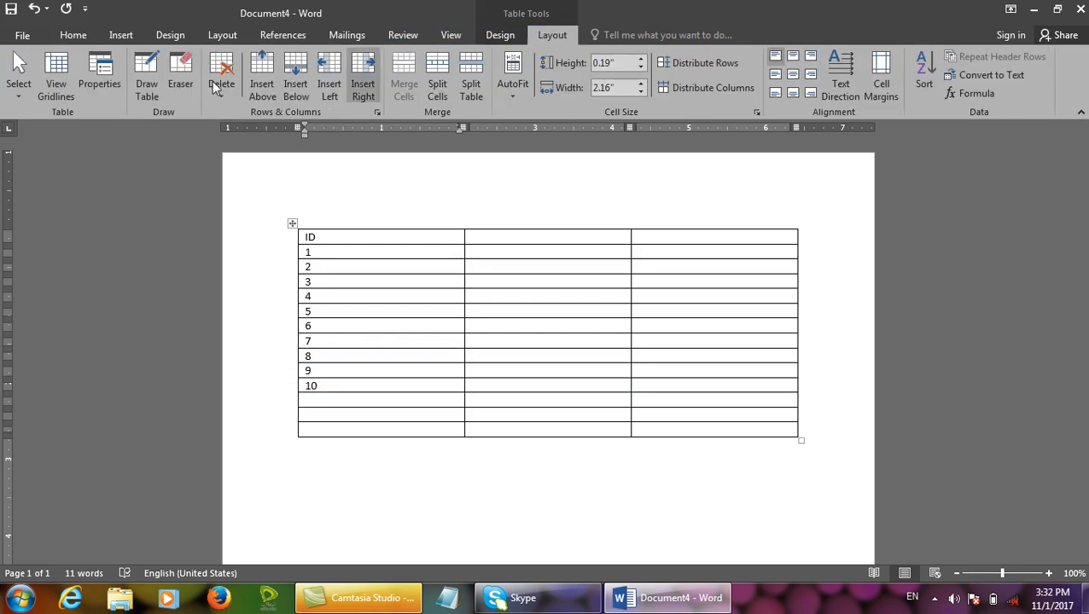
pyautogui.click(100, 81)
pyautogui.moveTo(546, 113); pyautogui.dragTo(725, 36)
pyautogui.click(625, 198)
pyautogui.click(624, 198)
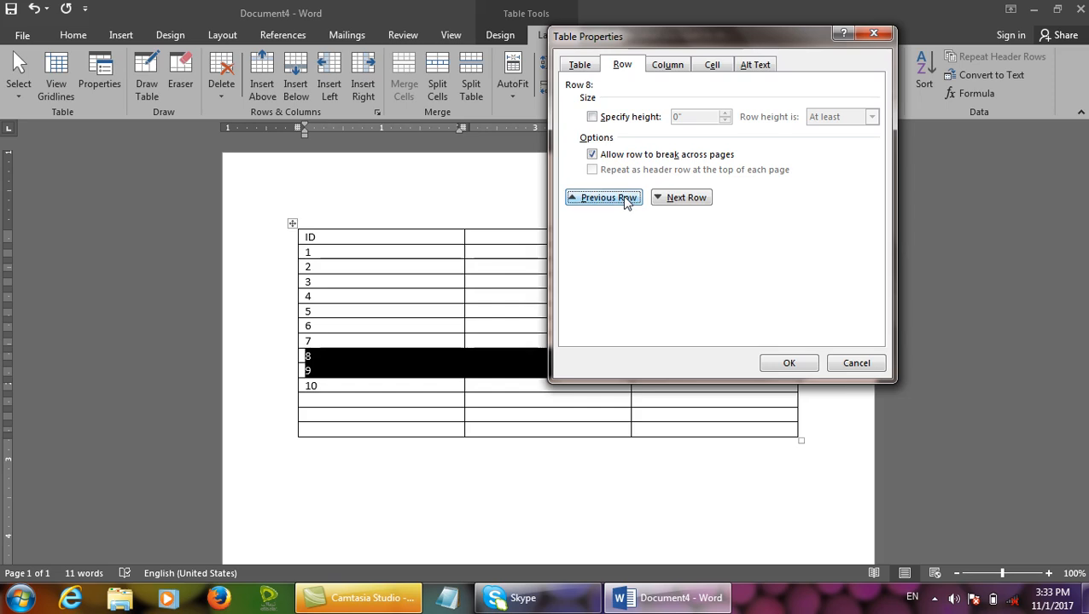
pyautogui.click(625, 198)
pyautogui.click(698, 205)
pyautogui.click(698, 204)
pyautogui.click(698, 205)
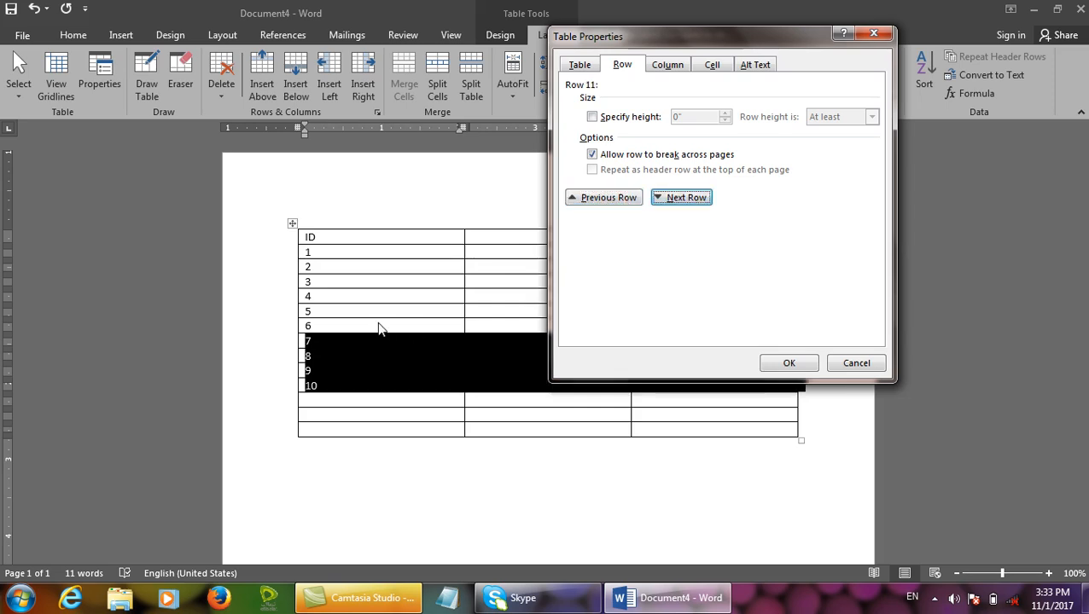
pyautogui.click(857, 363)
# Starting from the row with ID 3, step forward through the next four rows in the row properties
pyautogui.click(379, 283)
pyautogui.click(97, 82)
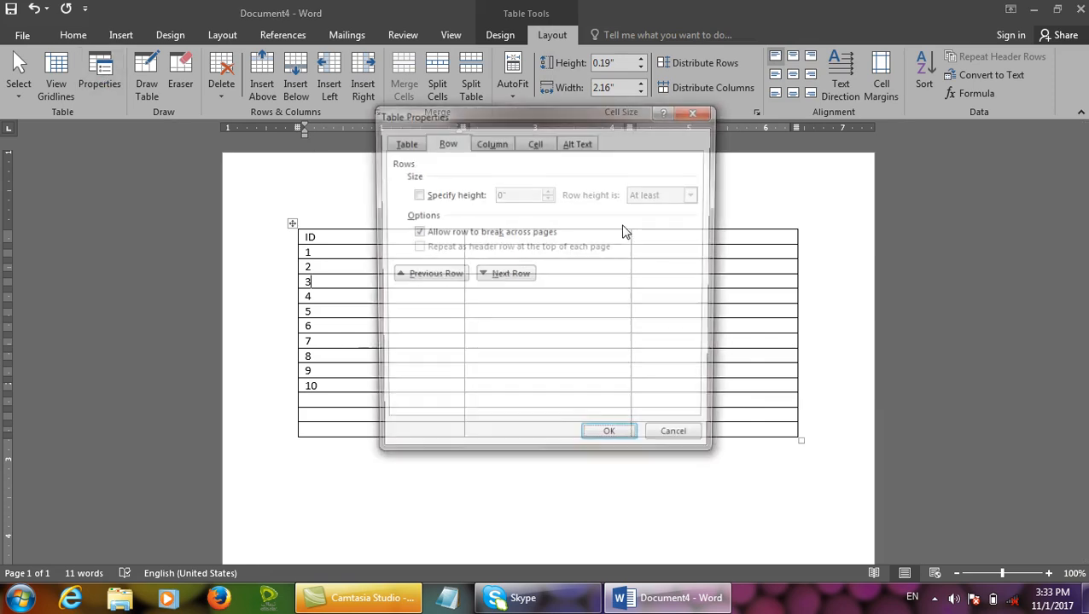
pyautogui.click(500, 277)
pyautogui.click(500, 277)
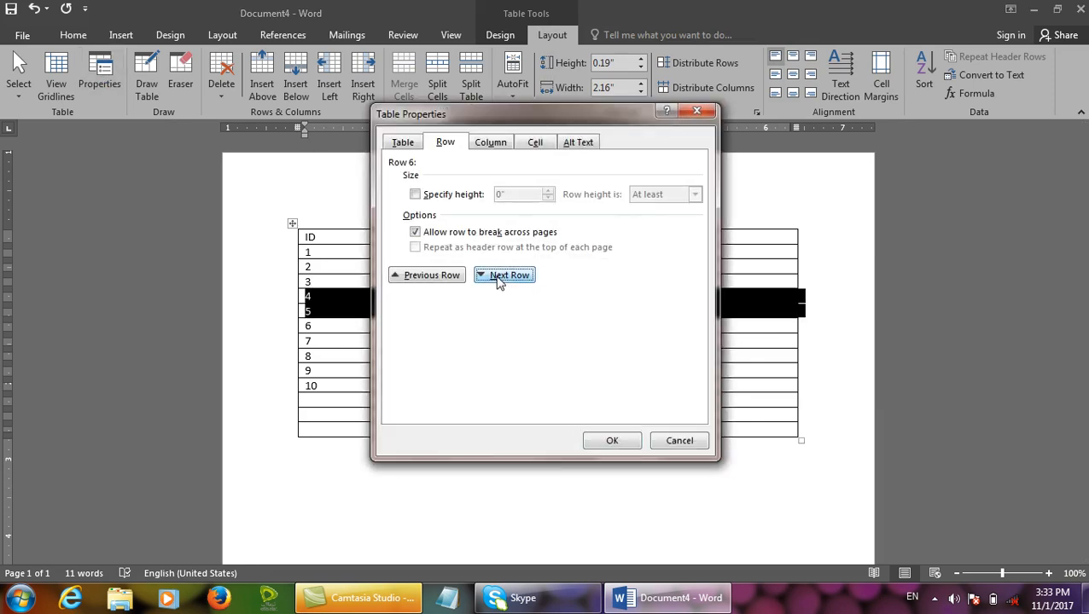
pyautogui.click(500, 277)
pyautogui.click(500, 276)
# Review the column and cell settings in Table Properties and close them without changes
pyautogui.click(502, 145)
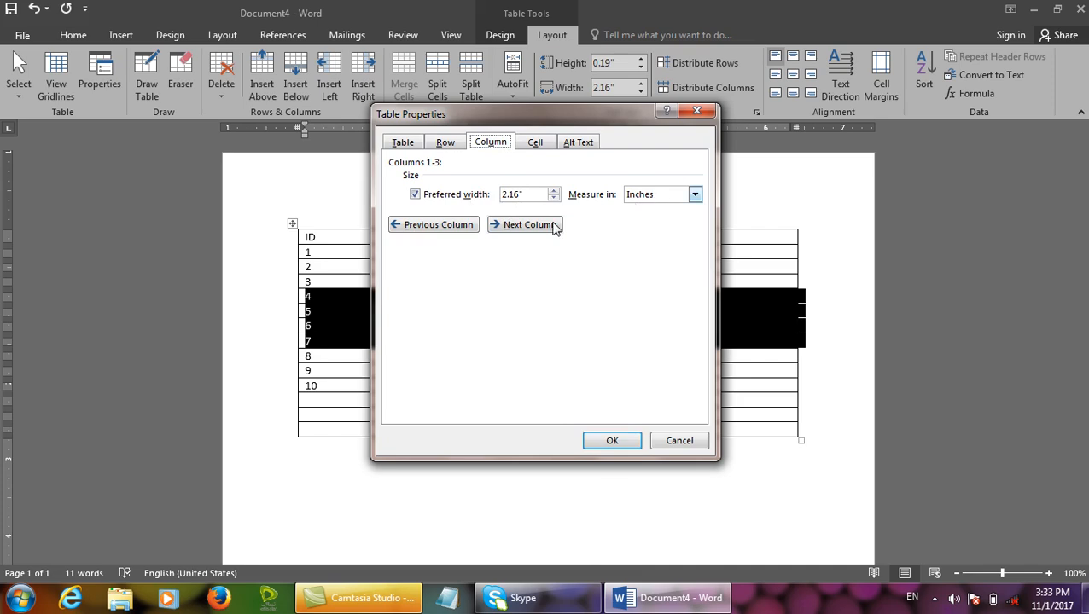
pyautogui.click(535, 143)
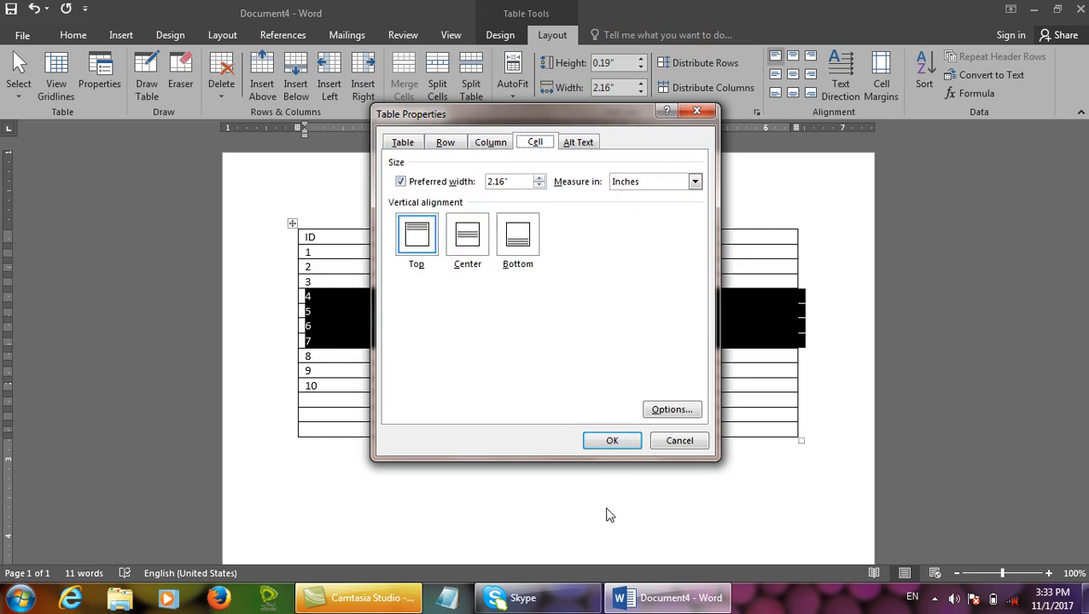
pyautogui.click(687, 445)
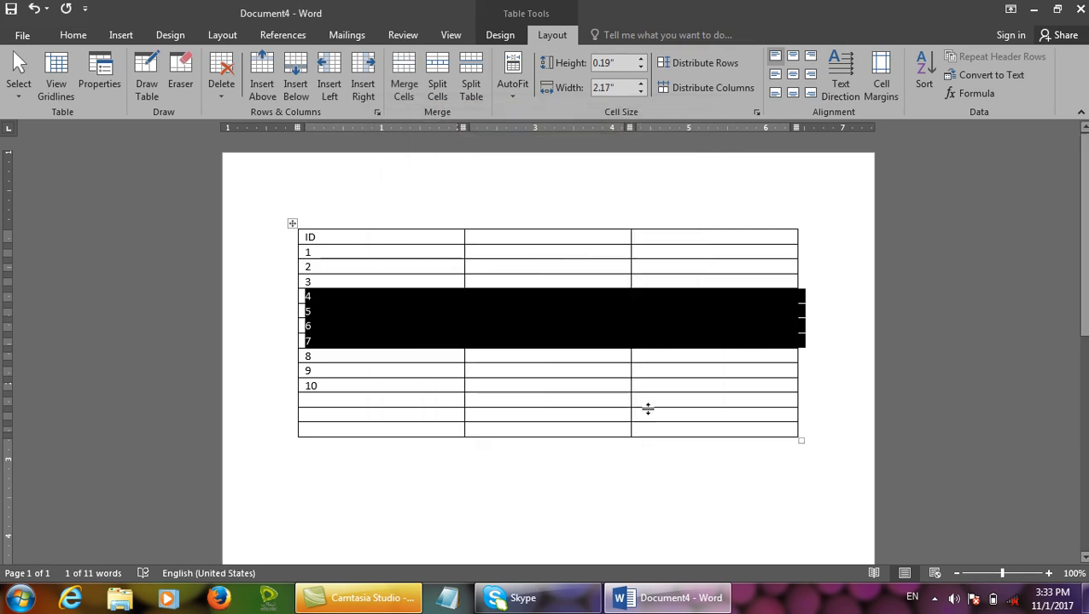
# Discard the numbered ID document and insert an empty table of 3 columns and 8 rows in another new document
pyautogui.hotkey('ctrl', 'w')
pyautogui.press('n')
pyautogui.hotkey('ctrl', 'n')
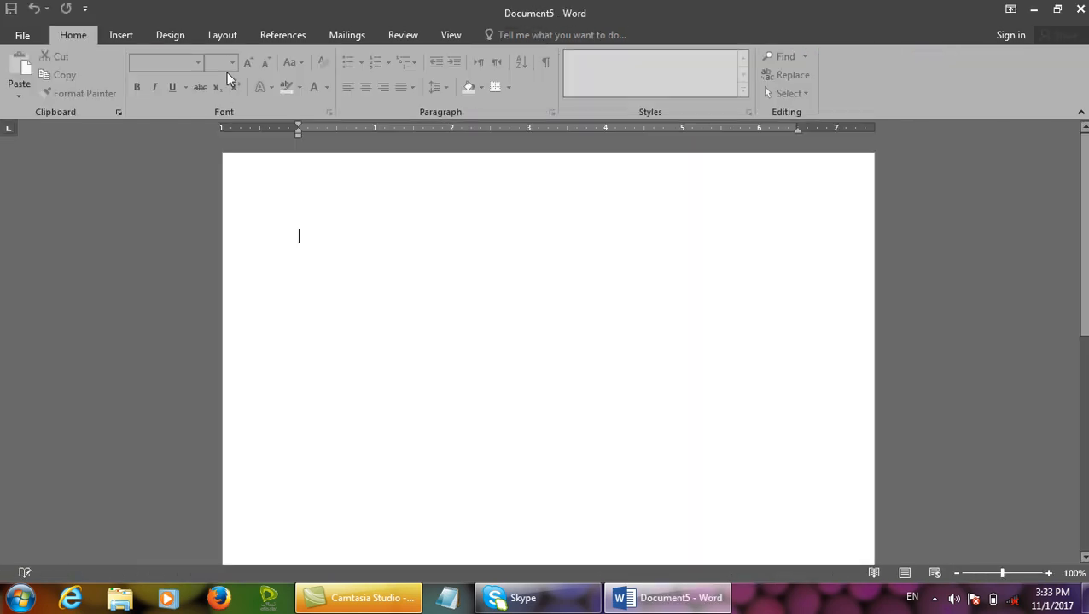
pyautogui.click(139, 36)
pyautogui.click(103, 75)
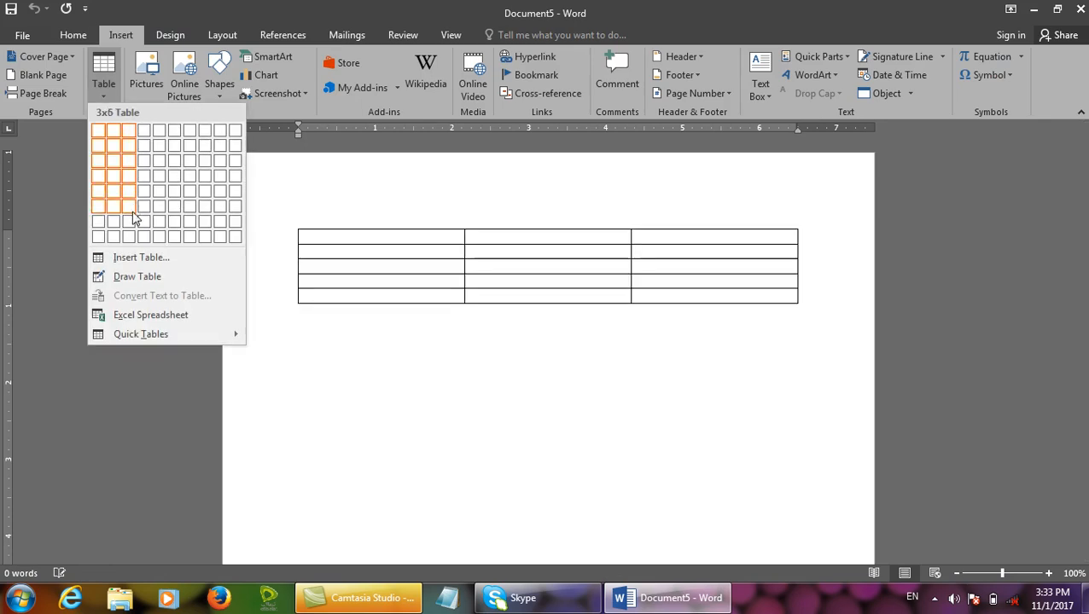
pyautogui.click(132, 223)
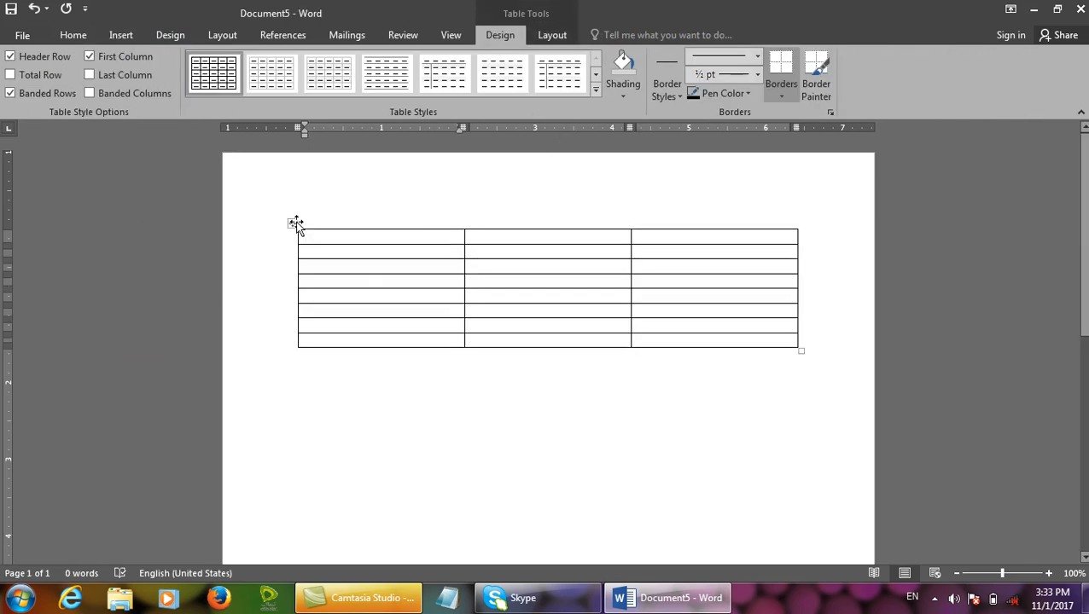
# Set the height of all table rows to 0.6"
pyautogui.click(293, 223)
pyautogui.click(552, 37)
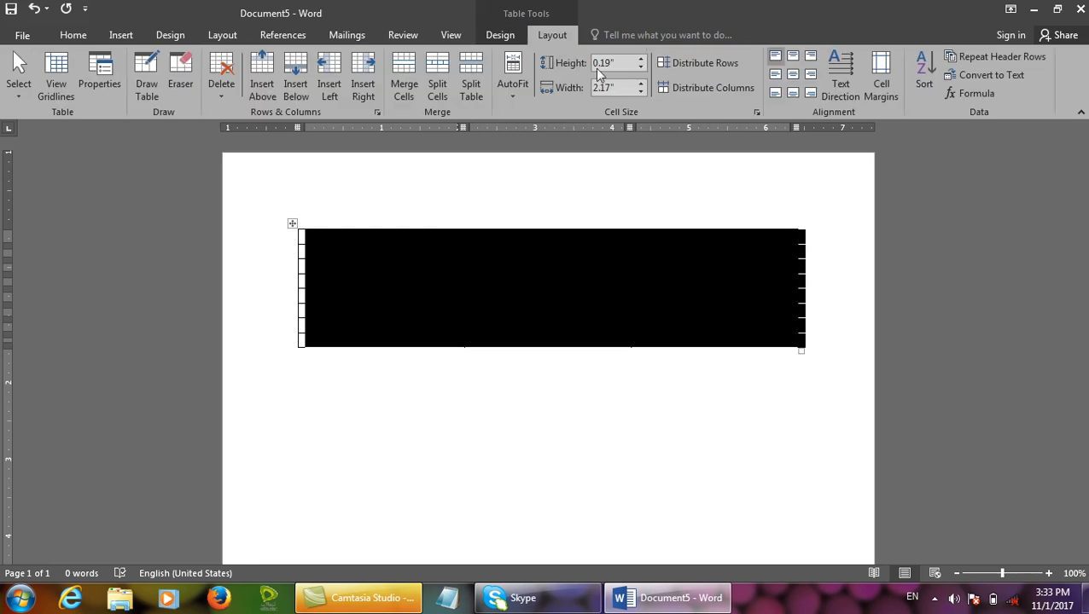
pyautogui.click(641, 59)
pyautogui.click(423, 282)
# Enter the headings "Name", "Fa/Name" and "Class" in the first row
pyautogui.click(383, 252)
pyautogui.write('Name')
pyautogui.press('Tab')
pyautogui.write('Fa/Name')
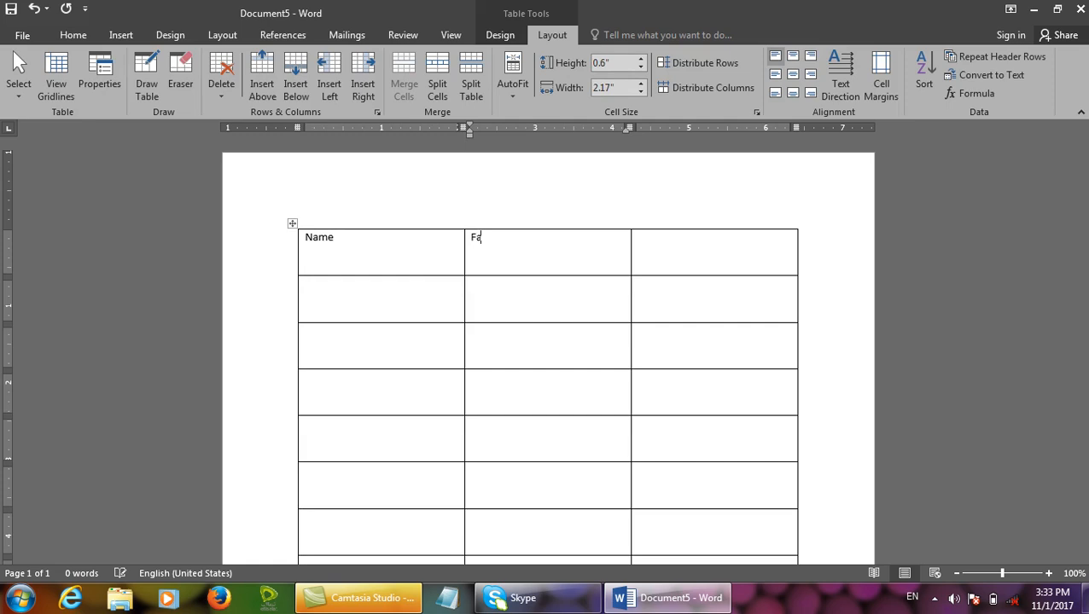
pyautogui.press('Tab')
# Set the vertical alignment of the three heading cells to Center through the cell properties
pyautogui.moveTo(658, 265); pyautogui.dragTo(361, 275)
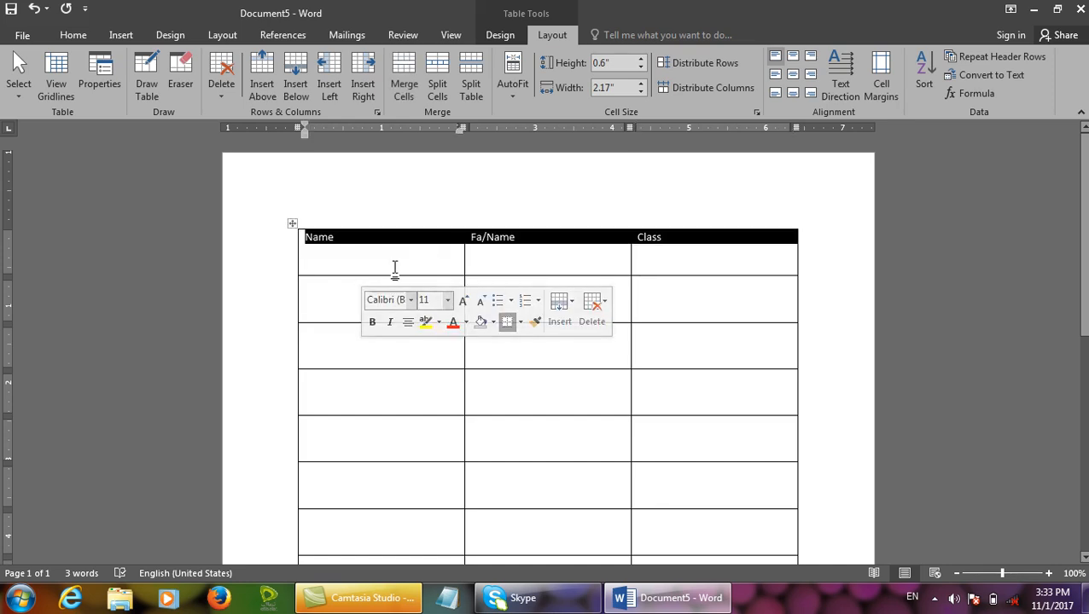
pyautogui.click(99, 84)
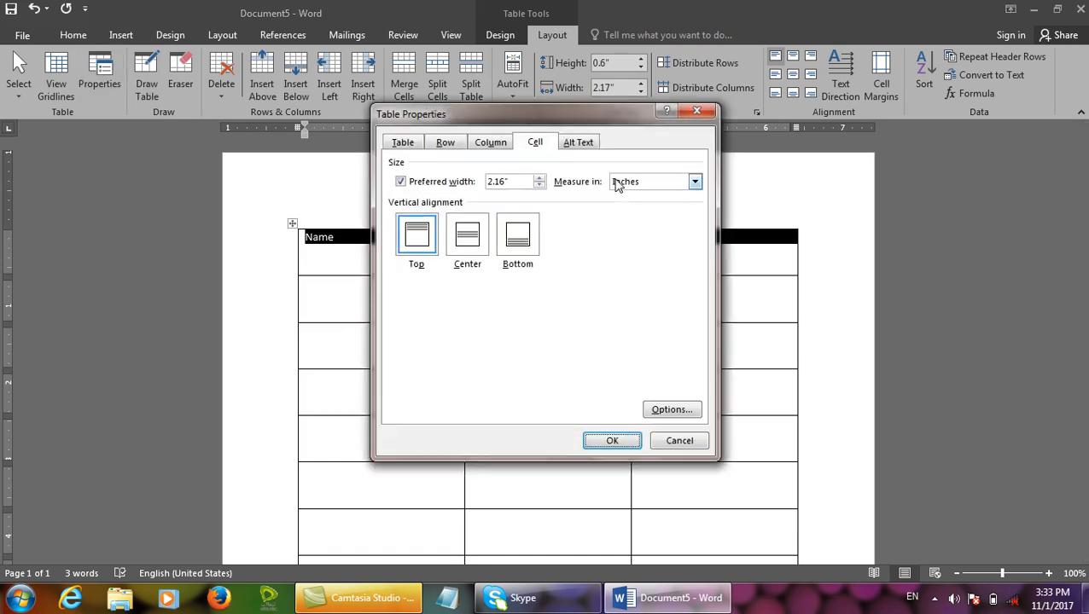
pyautogui.click(477, 239)
pyautogui.click(612, 440)
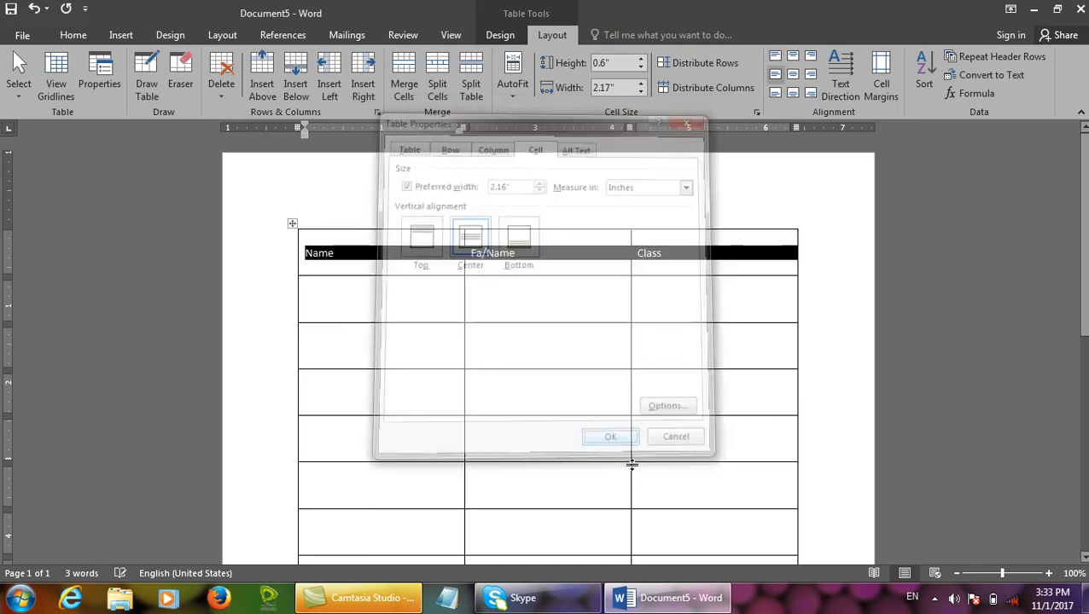
# Change the vertical alignment of the heading cells to Bottom and review the resulting cell properties
pyautogui.click(101, 84)
pyautogui.click(518, 239)
pyautogui.click(614, 440)
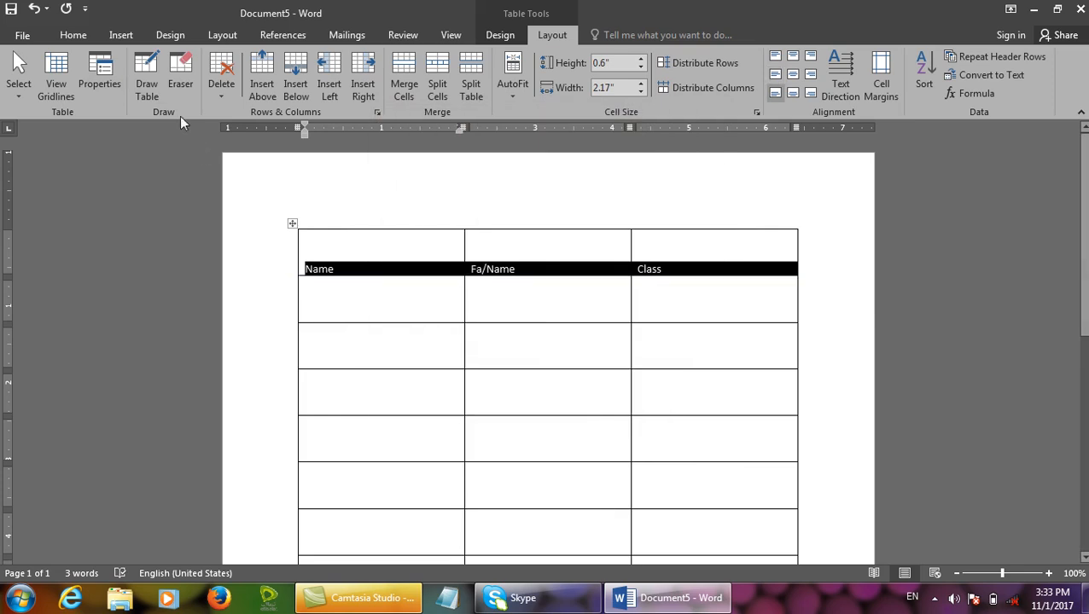
pyautogui.click(99, 84)
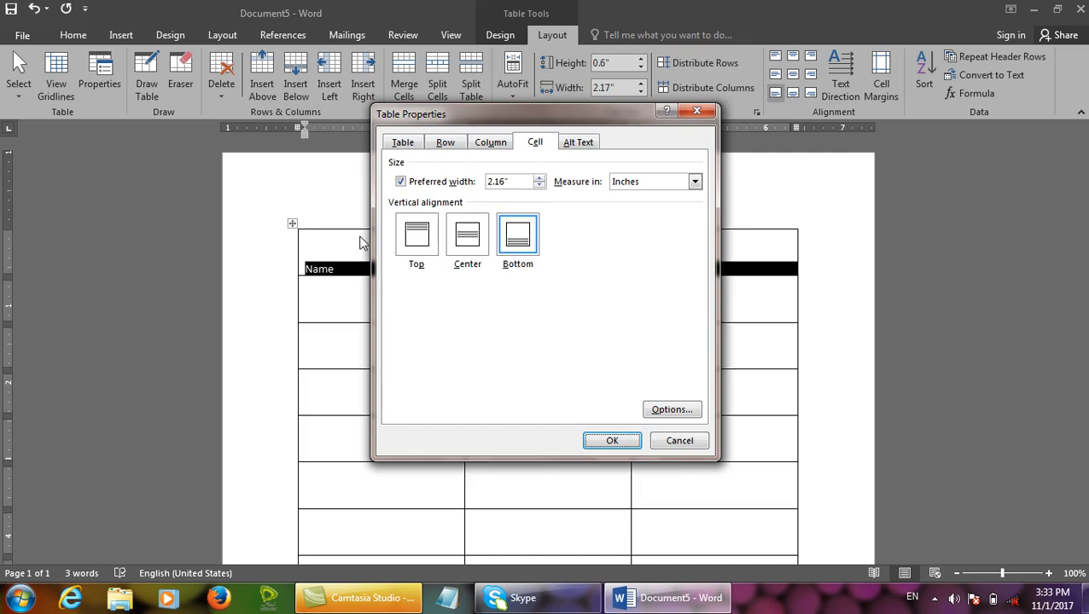
pyautogui.moveTo(549, 116); pyautogui.dragTo(593, 96)
pyautogui.click(741, 93)
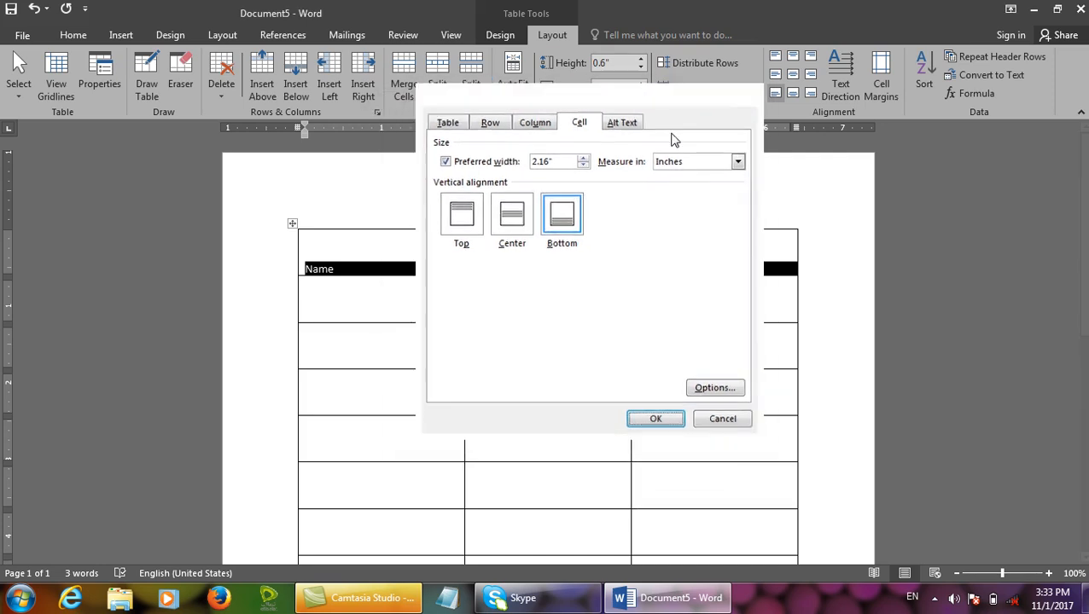
# Set the preferred width of the Name heading cell to 1.5" in the cell properties
pyautogui.click(435, 274)
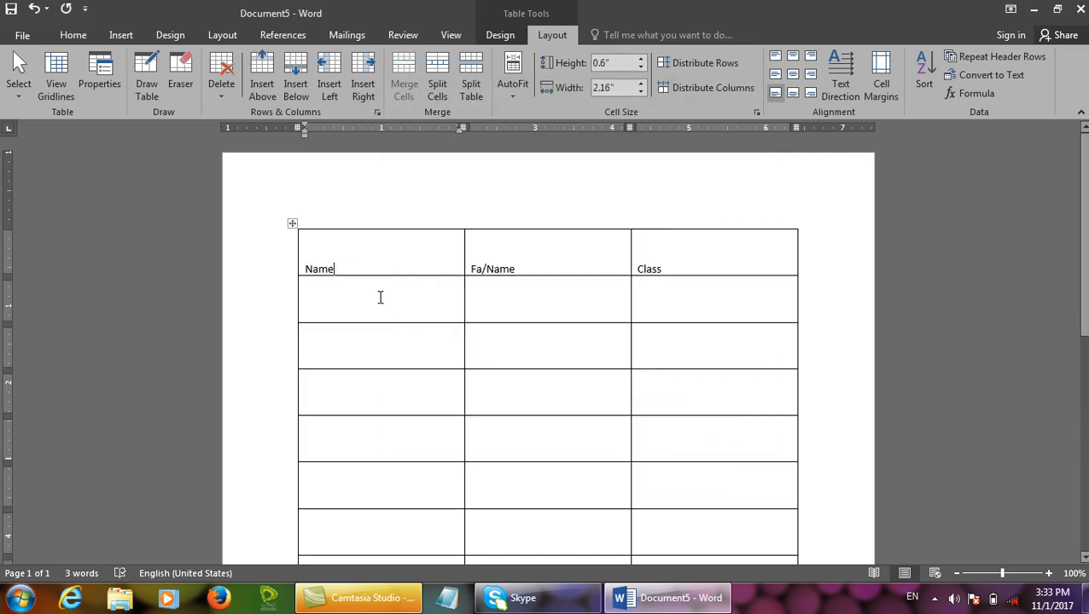
pyautogui.click(100, 83)
pyautogui.click(539, 185)
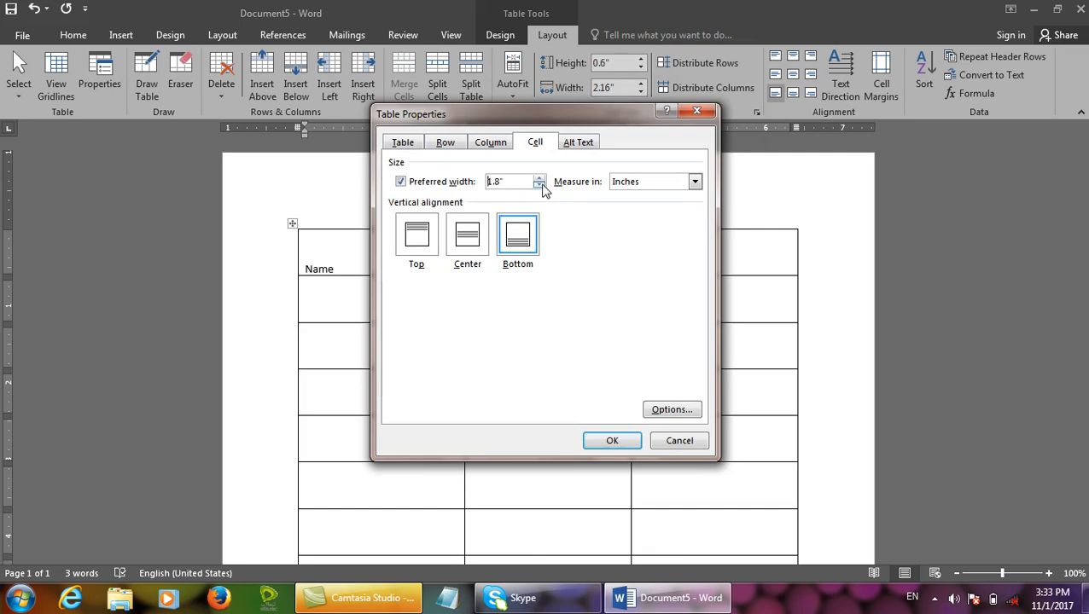
pyautogui.click(612, 440)
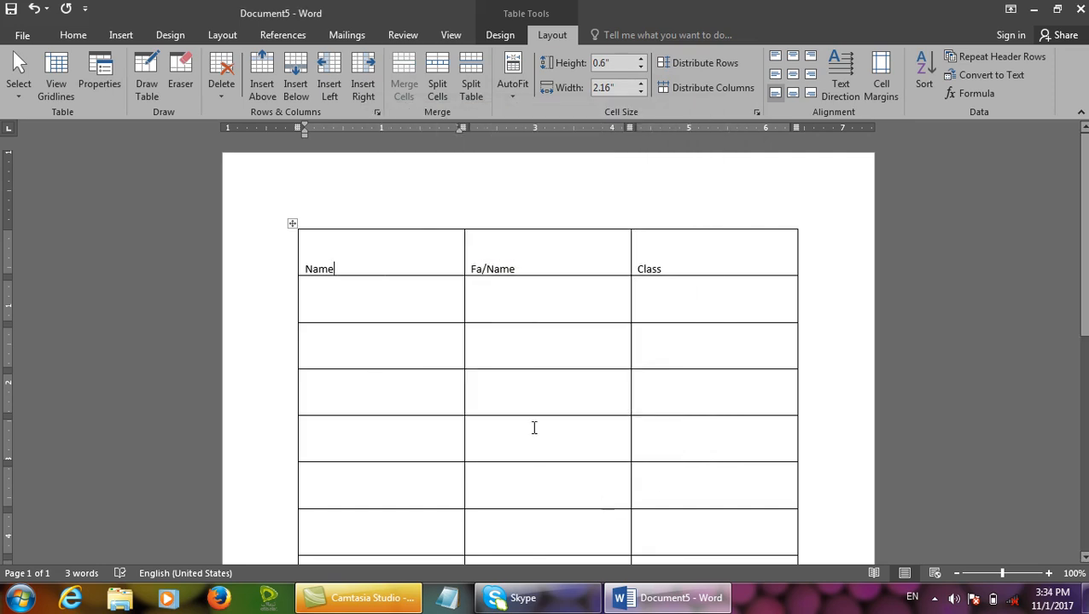
# Select the whole table and set the preferred width of all its cells to 1" in the cell properties
pyautogui.click(394, 225)
pyautogui.click(291, 223)
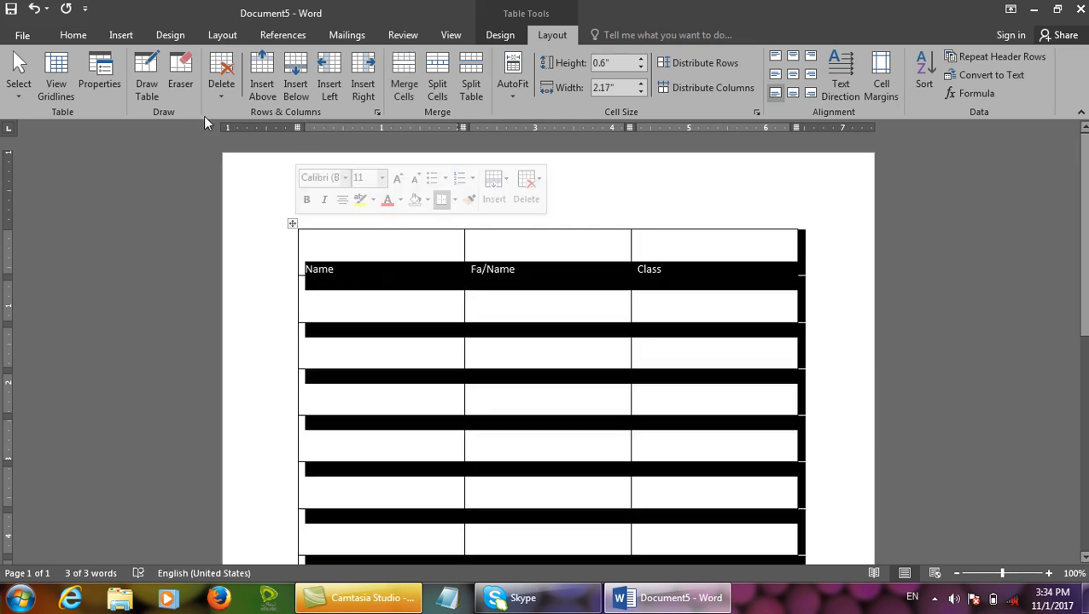
pyautogui.click(100, 83)
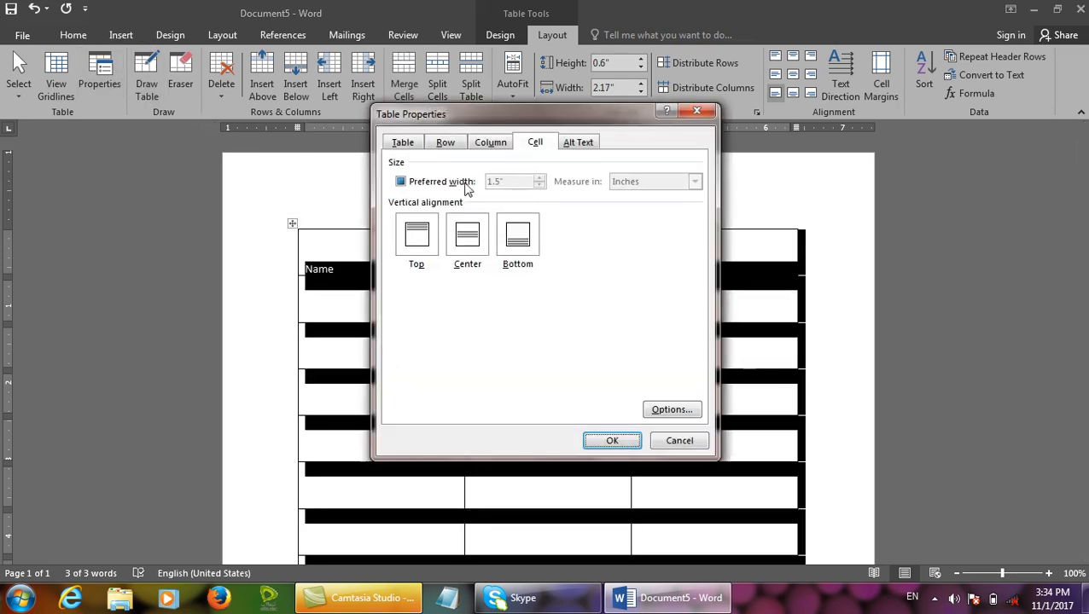
pyautogui.click(444, 184)
pyautogui.click(465, 185)
pyautogui.press('Tab')
pyautogui.write('1')
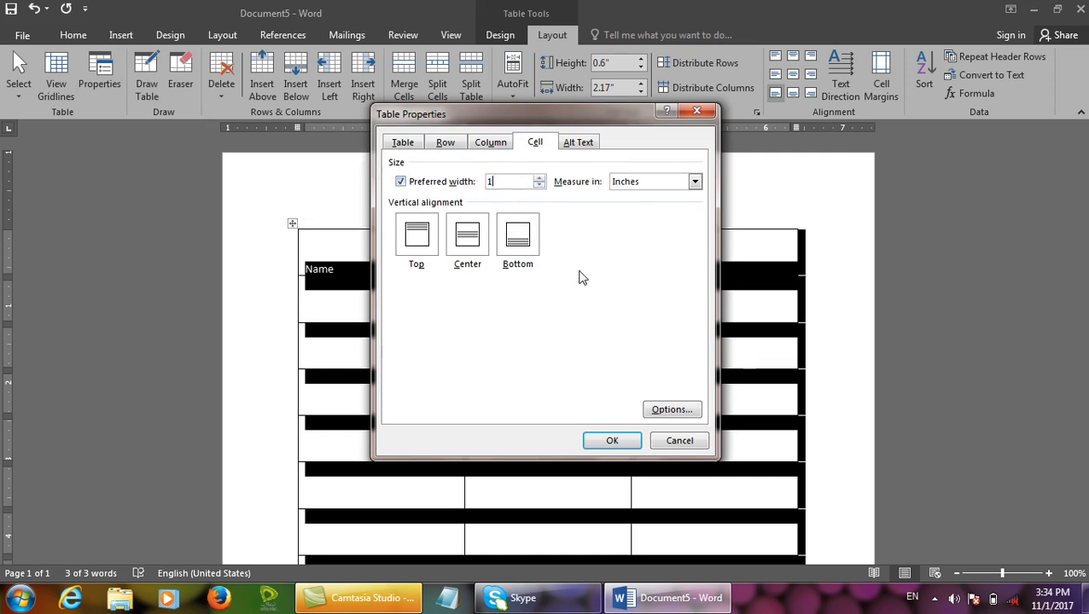
pyautogui.click(612, 441)
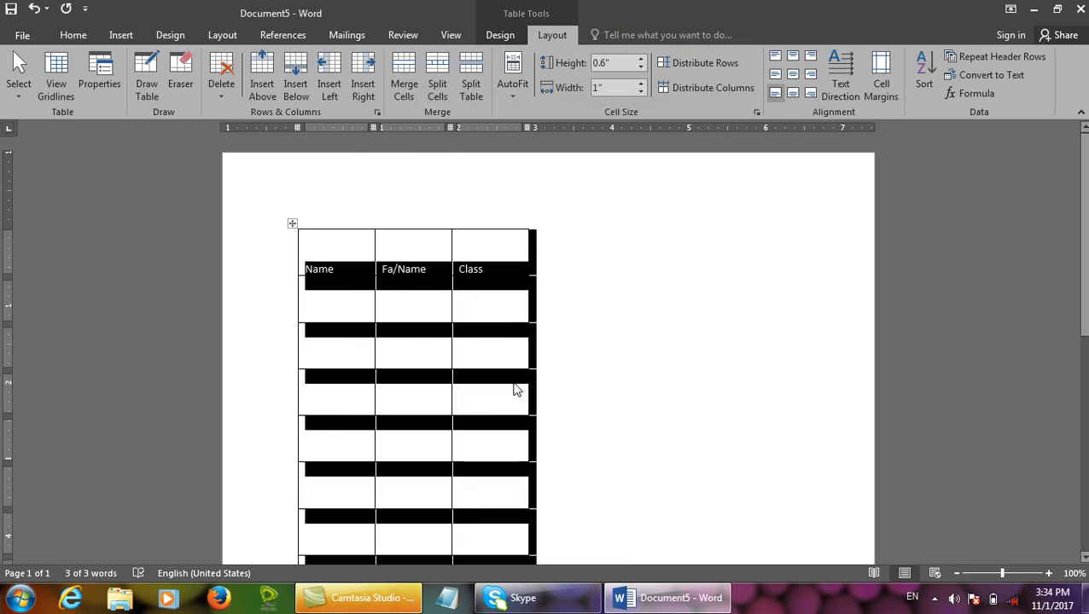
# Turn off the preferred width for columns 1-3 in the table's column properties
pyautogui.click(100, 73)
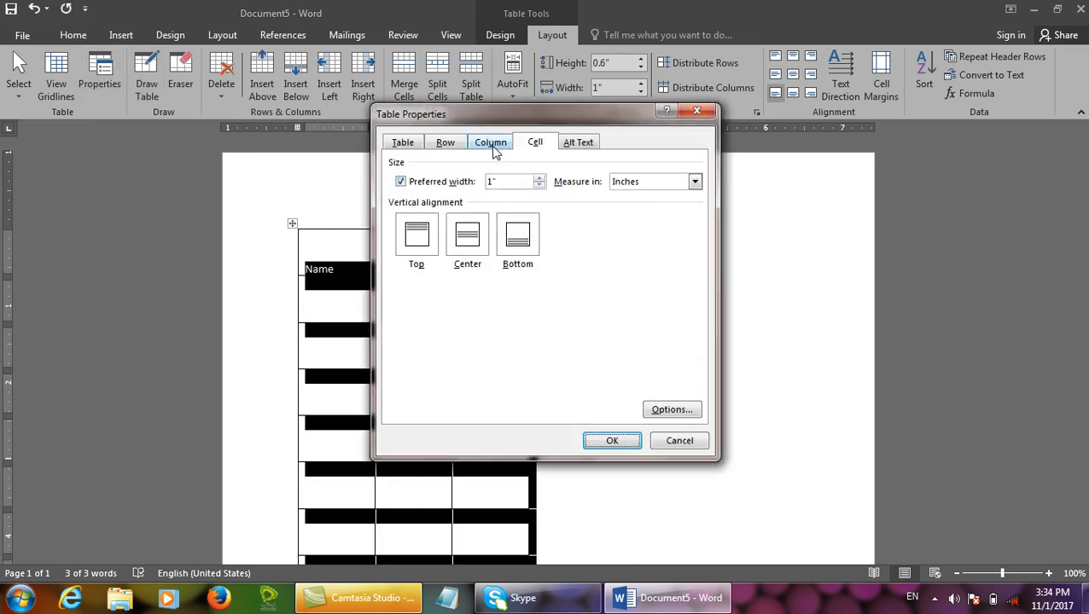
pyautogui.click(493, 145)
pyautogui.click(466, 196)
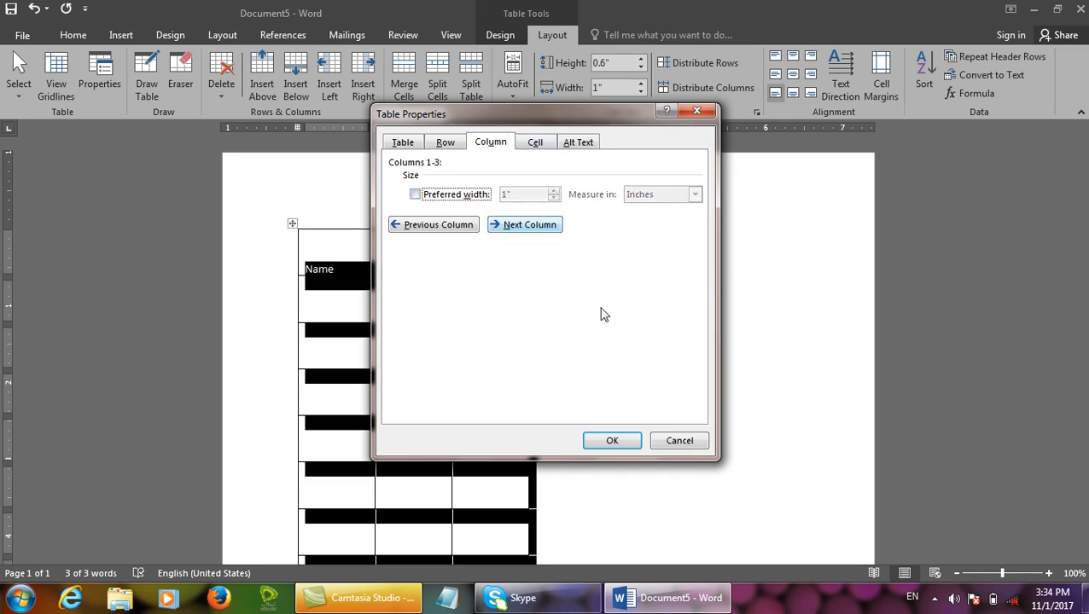
pyautogui.click(634, 444)
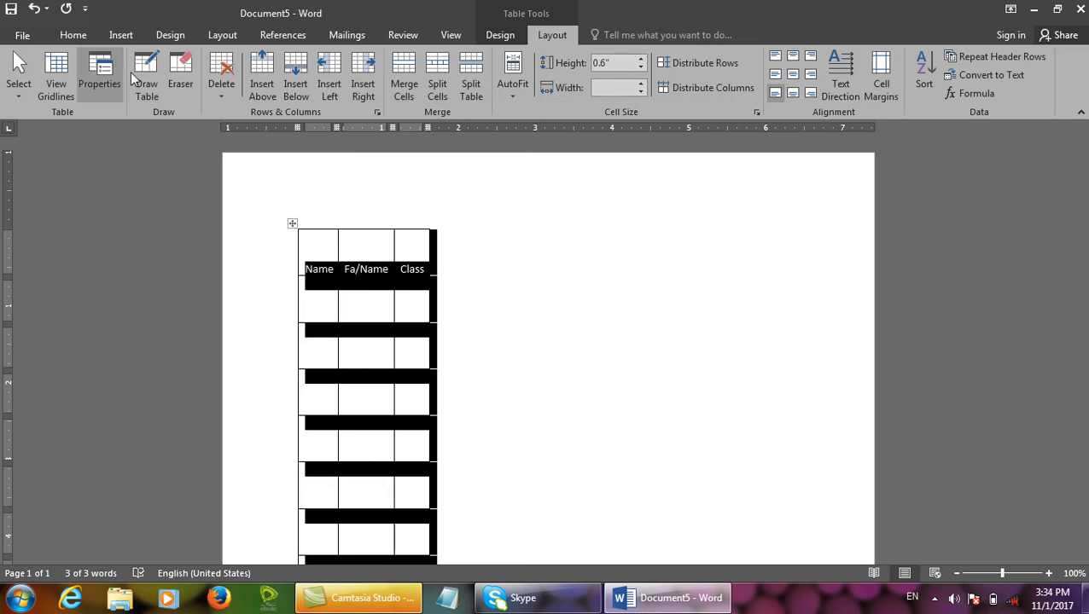
# Review the cell settings and the alternative text settings in the table's properties
pyautogui.click(99, 77)
pyautogui.click(535, 142)
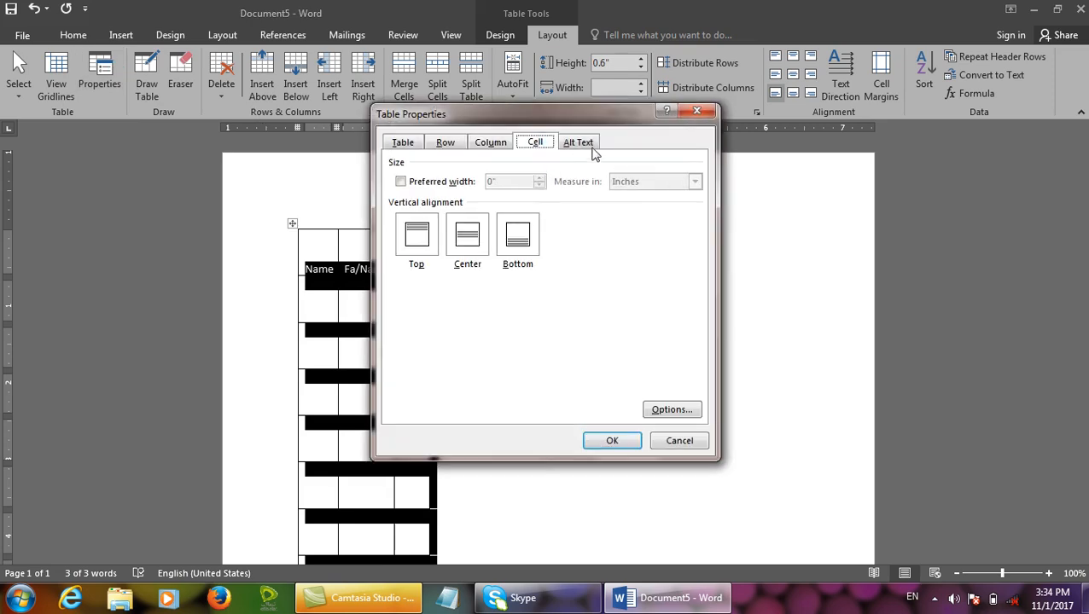
pyautogui.click(589, 145)
pyautogui.click(663, 446)
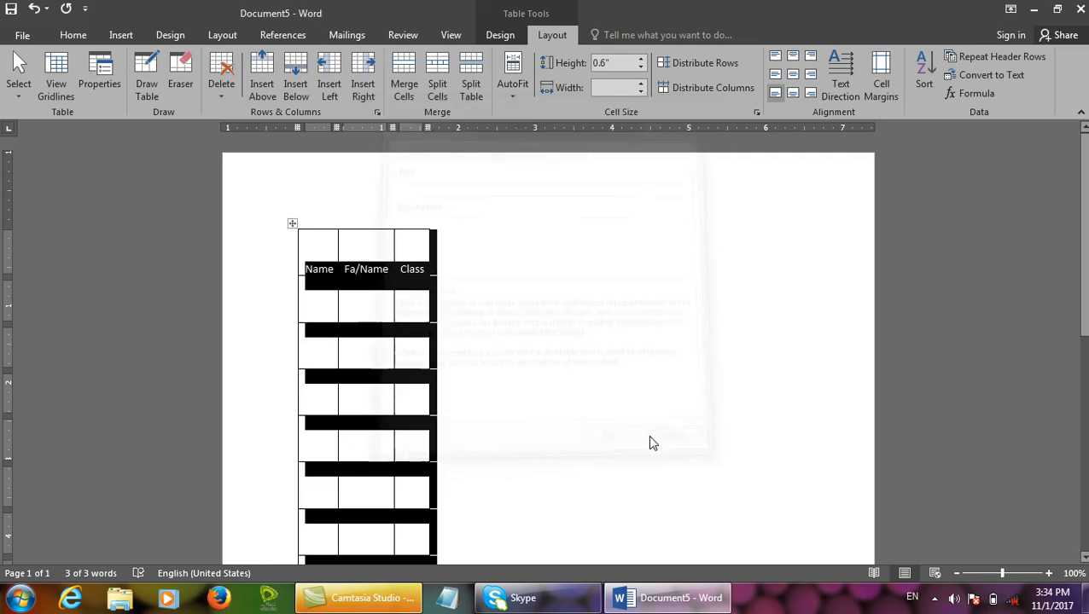
# Discard the current document and insert a table of 3 columns and 8 rows in a new blank document
pyautogui.hotkey('alt', 'F4')
pyautogui.press('n')
pyautogui.hotkey('ctrl', 'n')
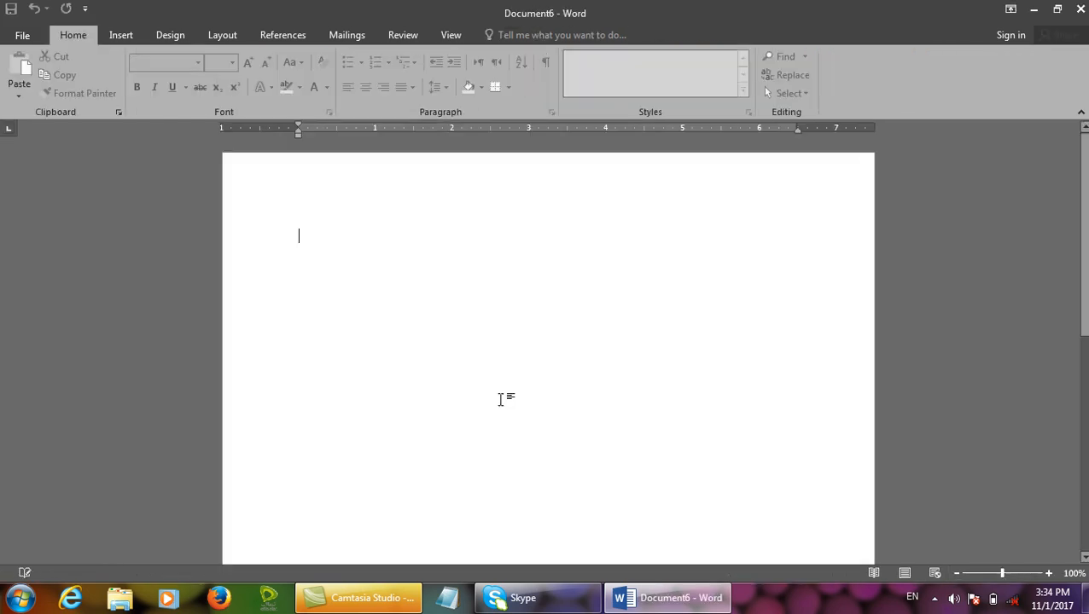
pyautogui.click(120, 35)
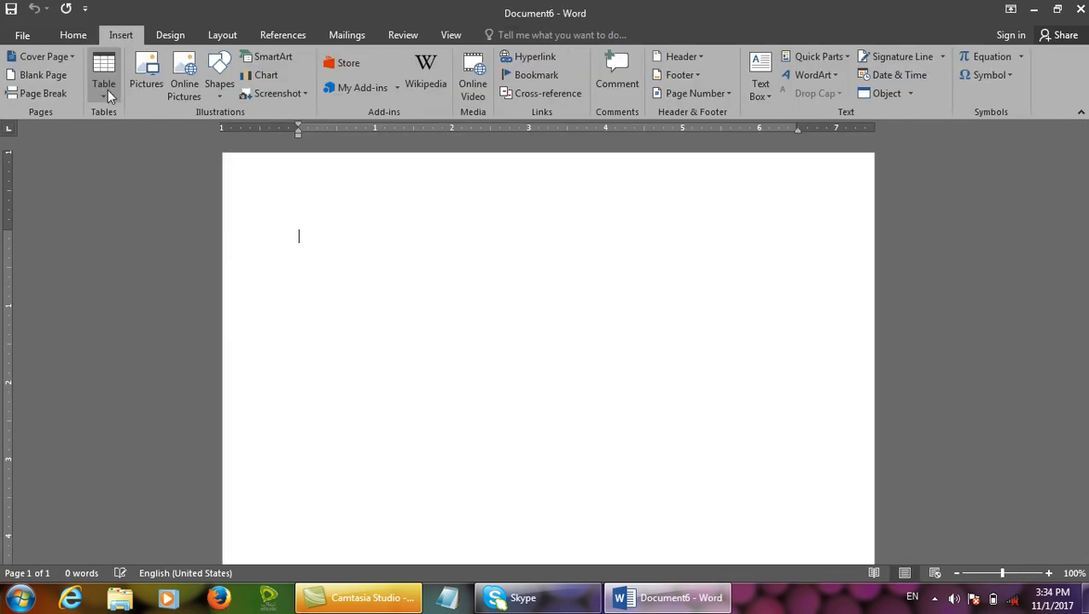
pyautogui.click(104, 86)
pyautogui.click(128, 236)
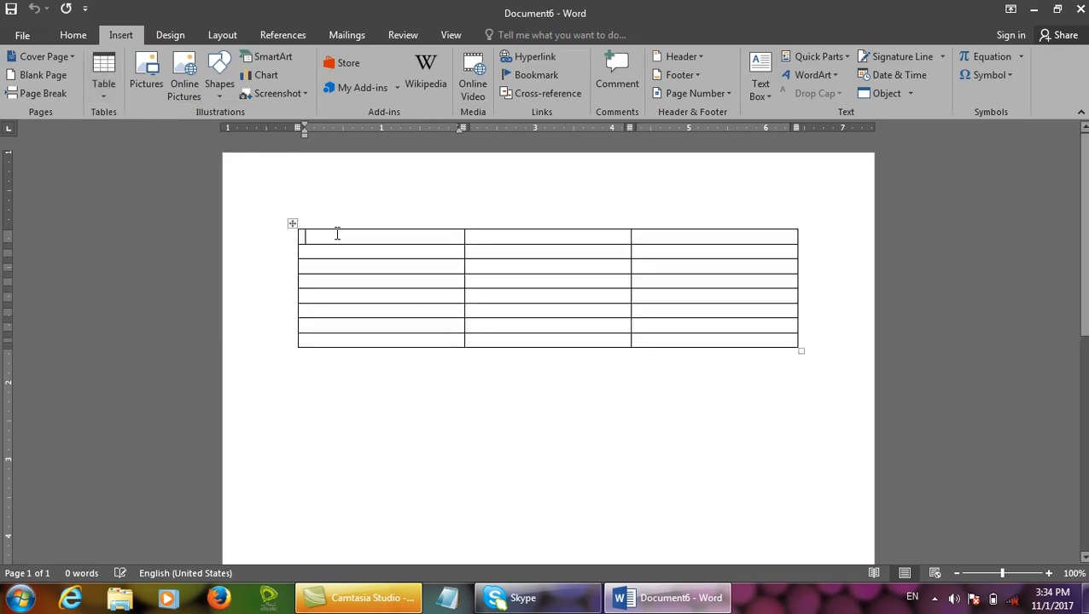
# Enter the headings "Name" and "Fa/Name" in the first two cells of the table's first row
pyautogui.write('Name')
pyautogui.press('Tab')
pyautogui.write('Fa/')
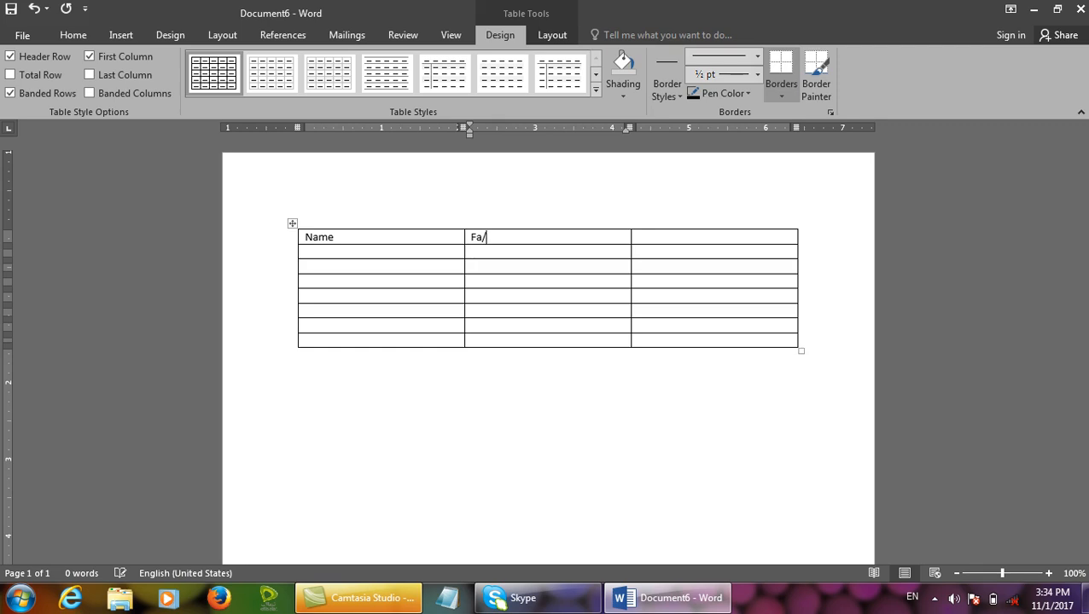
pyautogui.press('Tab')
pyautogui.write('F')
pyautogui.press('BackSpace')
pyautogui.press('BackSpace')
pyautogui.press('BackSpace')
pyautogui.press('BackSpace')
# Insert a column after the third one and enter the headings "City" and "Result" in the third and fourth columns
pyautogui.click(552, 35)
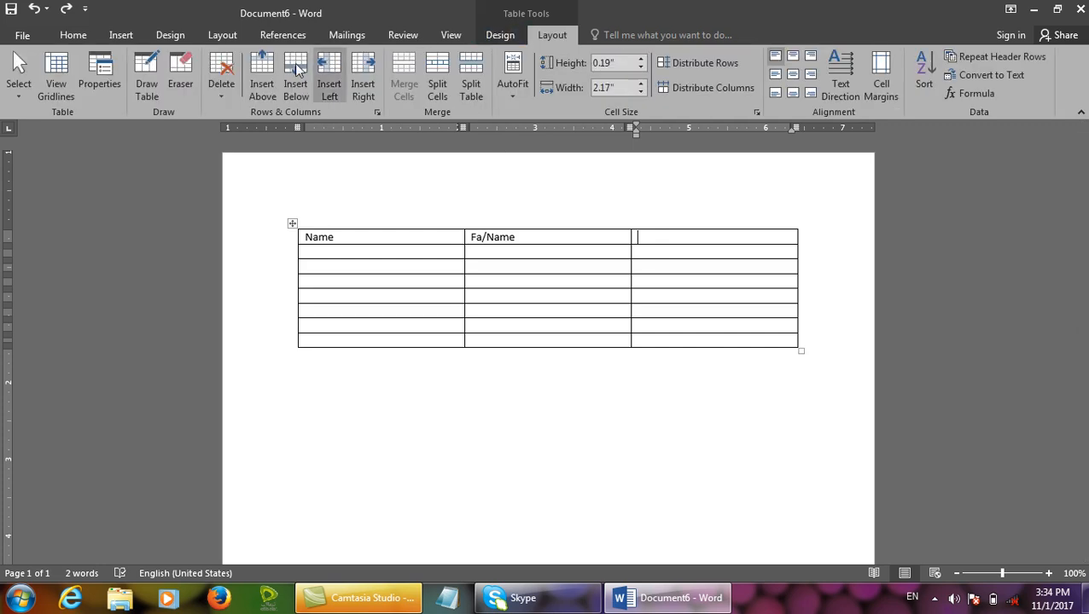
pyautogui.click(363, 84)
pyautogui.click(618, 243)
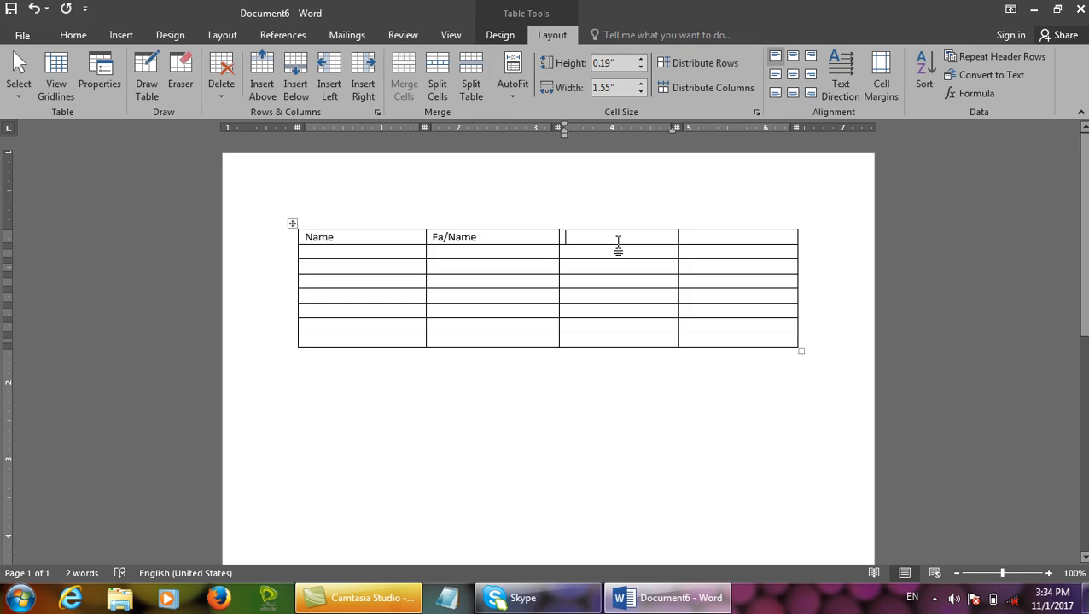
pyautogui.write('PRCity')
pyautogui.press('Tab')
pyautogui.write('Resu')
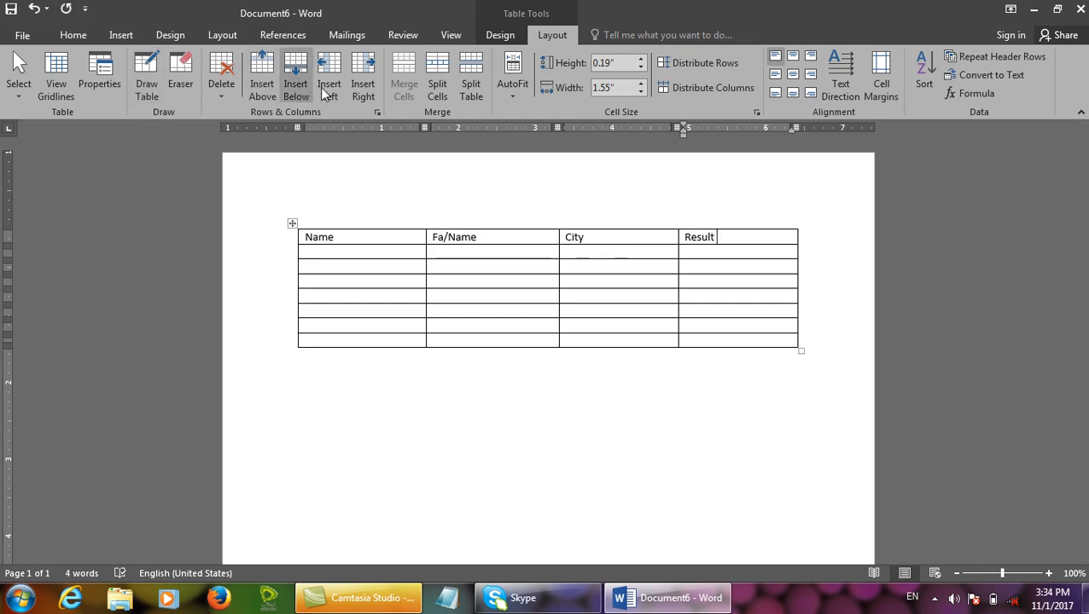
# Insert a column after Result and give it the heading "Field"
pyautogui.click(363, 89)
pyautogui.click(735, 237)
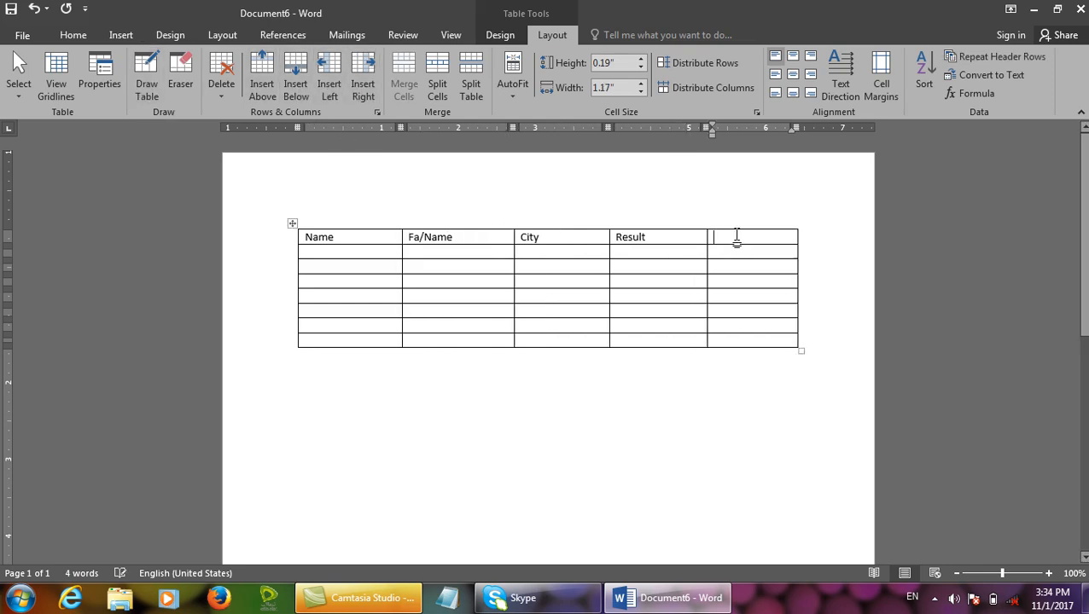
pyautogui.write('Field')
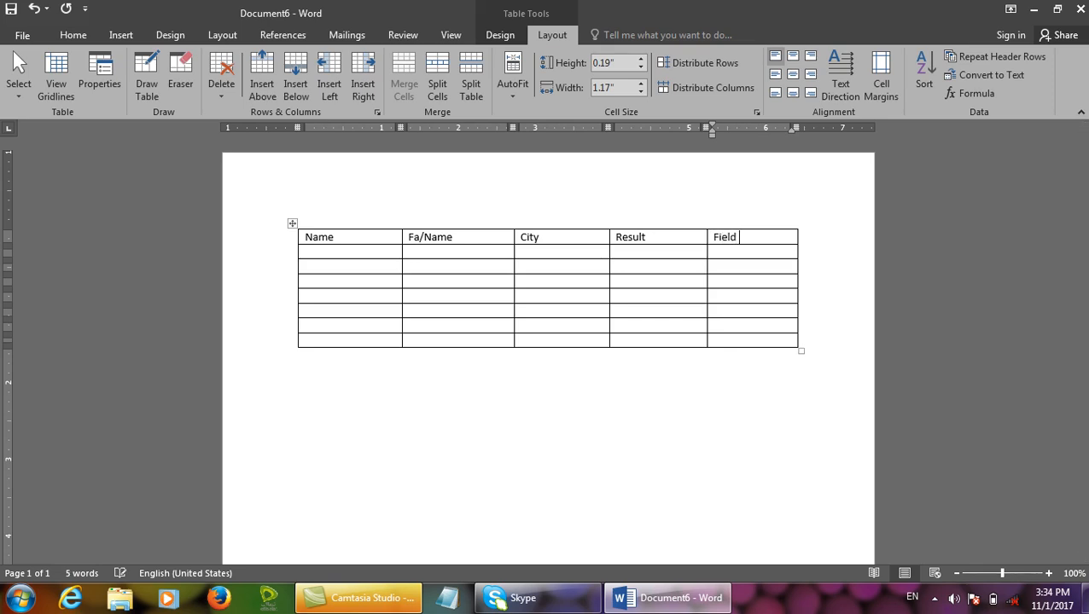
# Fill the second row with the student's name, the father's name, "Kabul" as city and "Pass" as result
pyautogui.click(398, 250)
pyautogui.write('Imran')
pyautogui.press('Tab')
pyautogui.write('Khan')
pyautogui.press('Tab')
pyautogui.write('Kabul')
pyautogui.moveTo(402, 227)
pyautogui.write('Pass')
pyautogui.press('Tab')
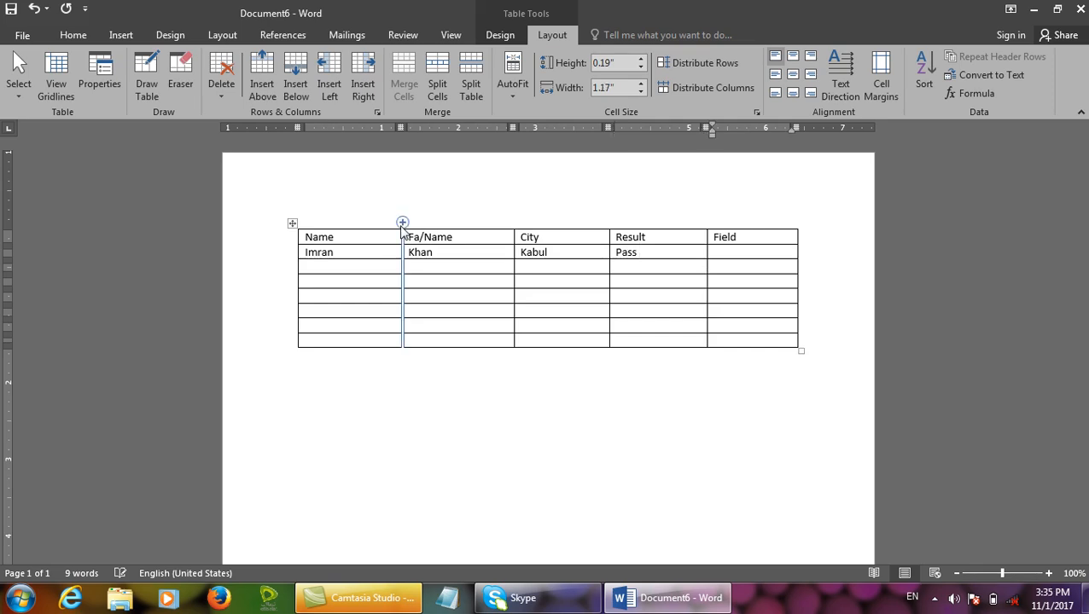
# Enter "Computer science" under Field and widen that column to about 1.36" so the text fits on one line
pyautogui.write('Computer seicne')
pyautogui.press('BackSpace')
pyautogui.press('BackSpace')
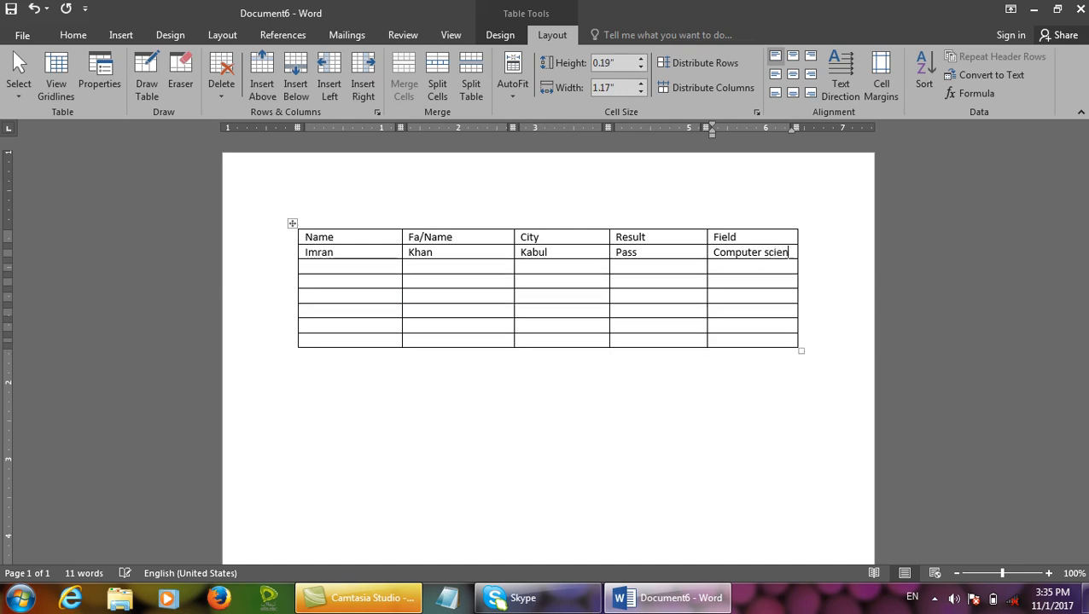
pyautogui.write('ce')
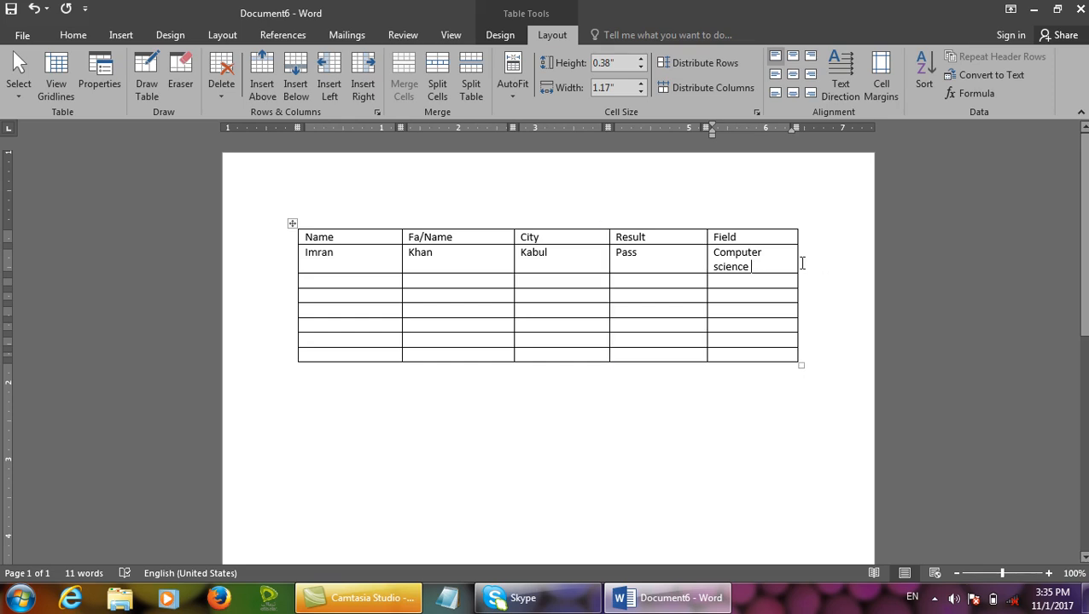
pyautogui.moveTo(794, 262); pyautogui.dragTo(811, 262)
pyautogui.click(753, 264)
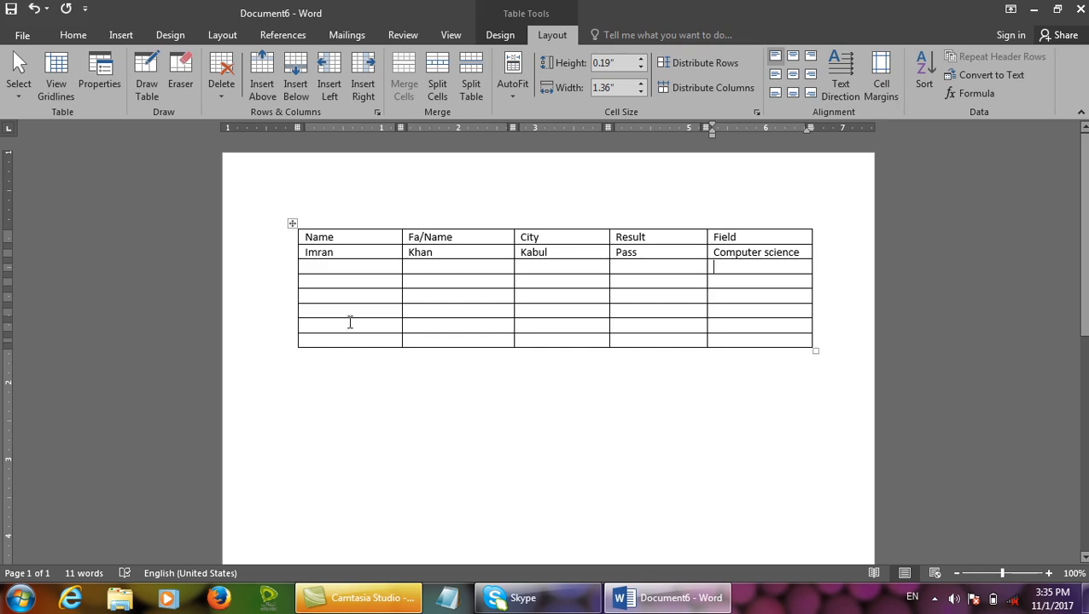
# Give the whole table the alt text title "Kankor stuents Result" and the description "All the pass and fail students result"
pyautogui.click(292, 223)
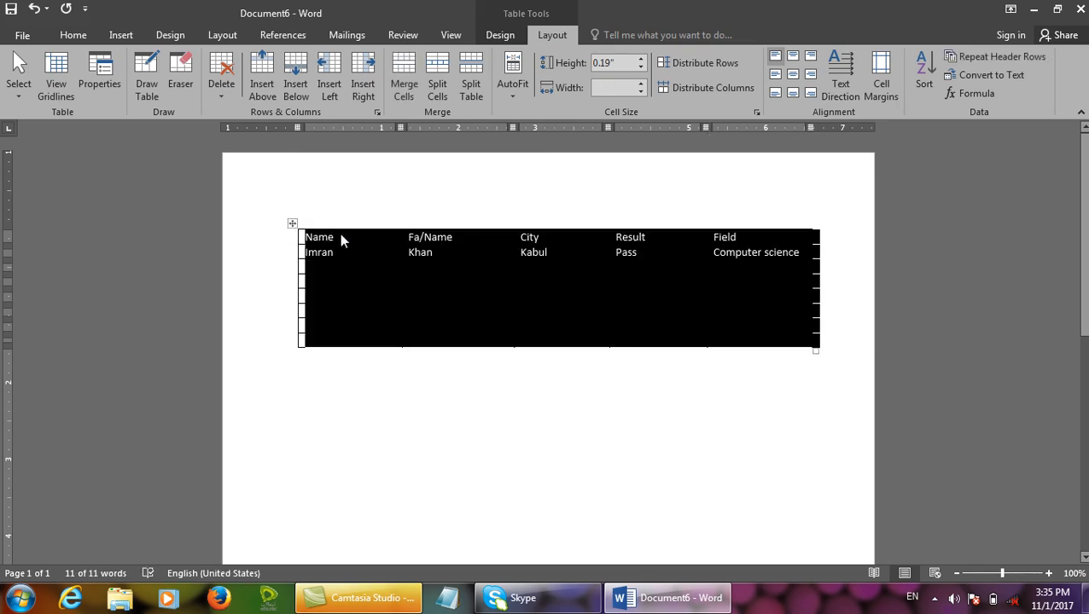
pyautogui.click(99, 82)
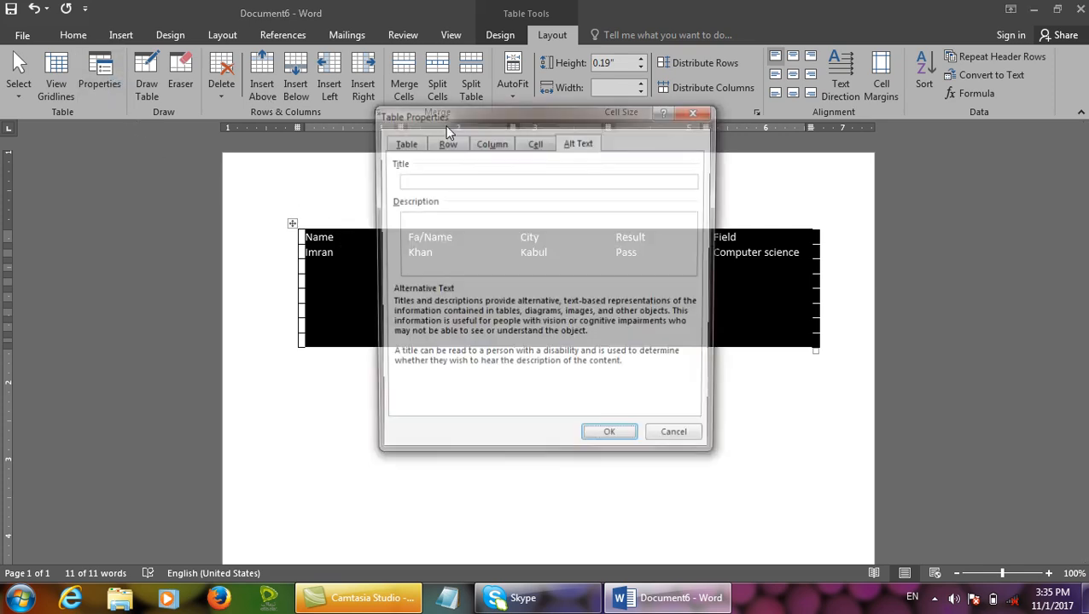
pyautogui.click(472, 181)
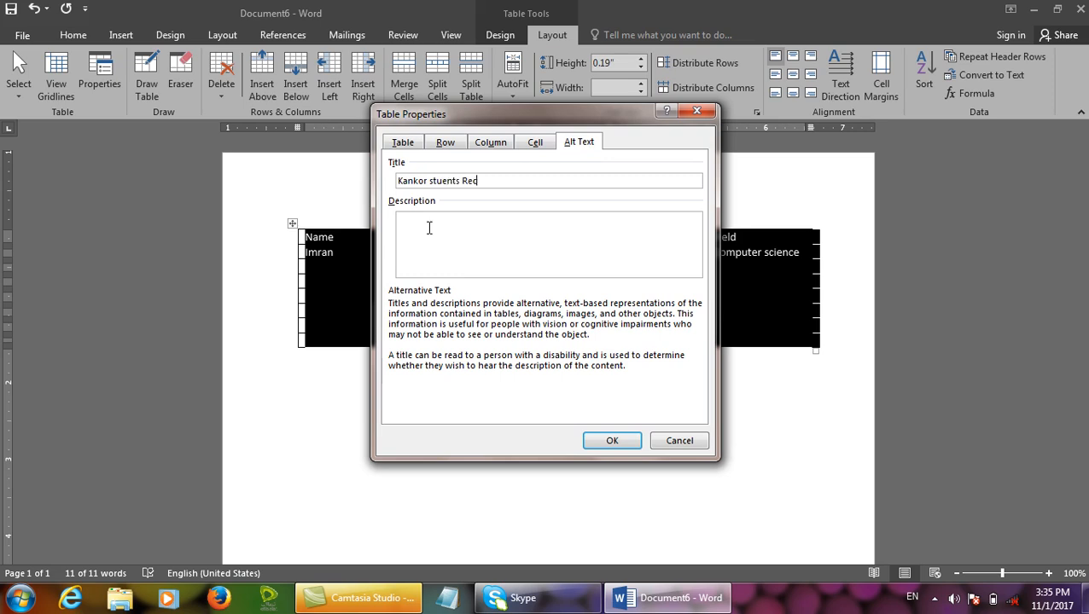
pyautogui.write('sult')
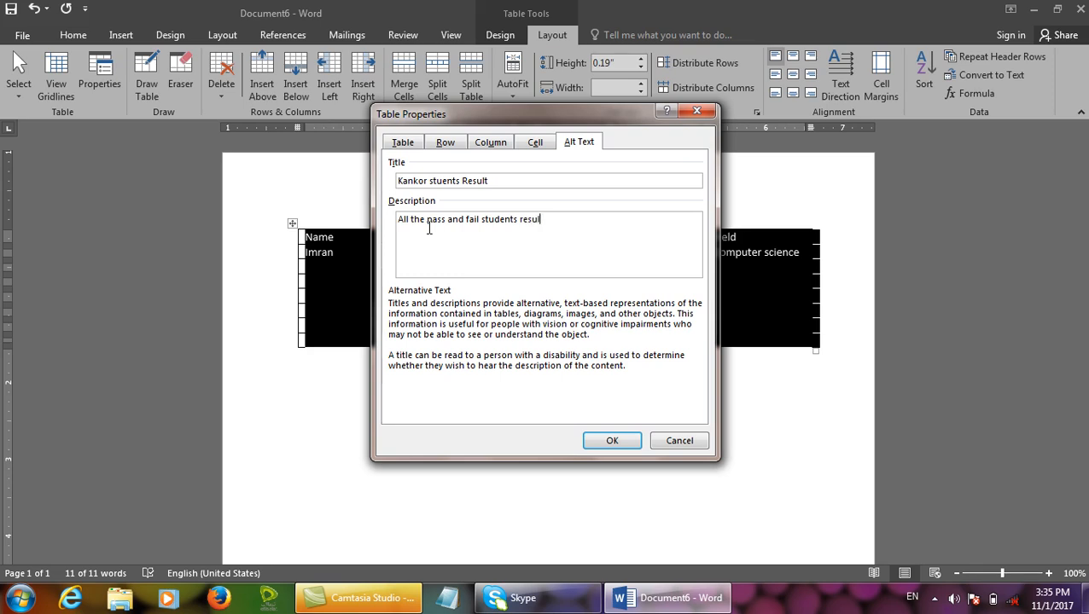
pyautogui.click(612, 441)
# Save the document to the Desktop as a Web Page named "result"
pyautogui.click(25, 35)
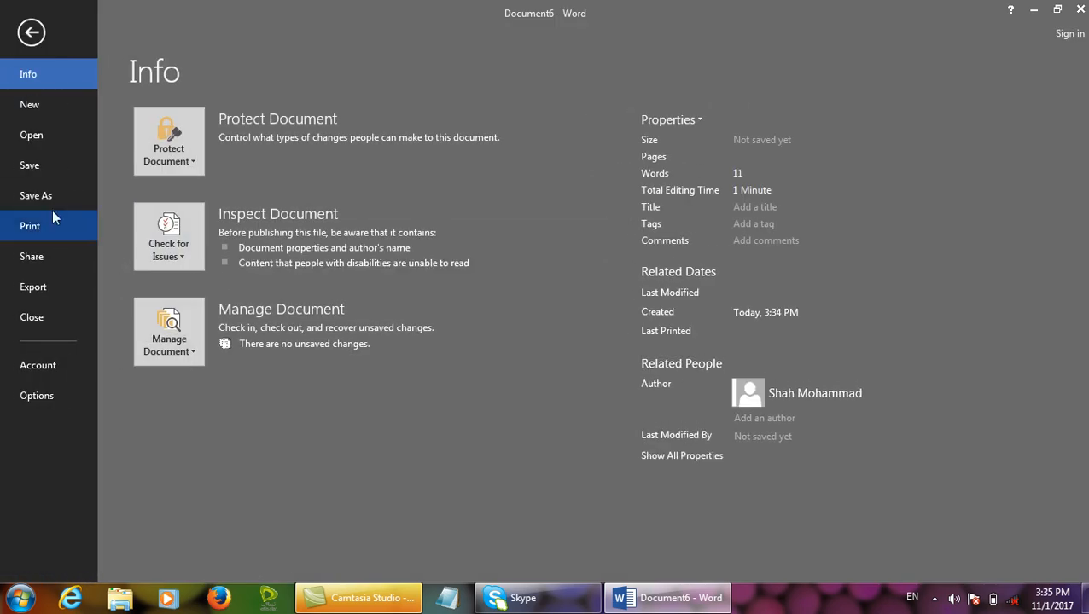
pyautogui.click(82, 196)
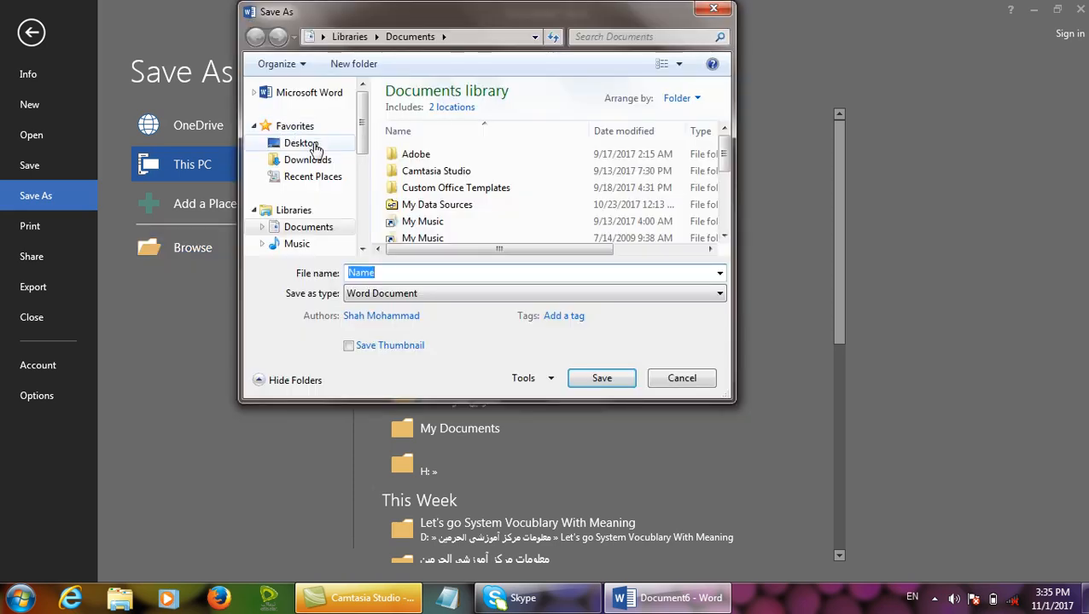
pyautogui.click(303, 142)
pyautogui.click(416, 295)
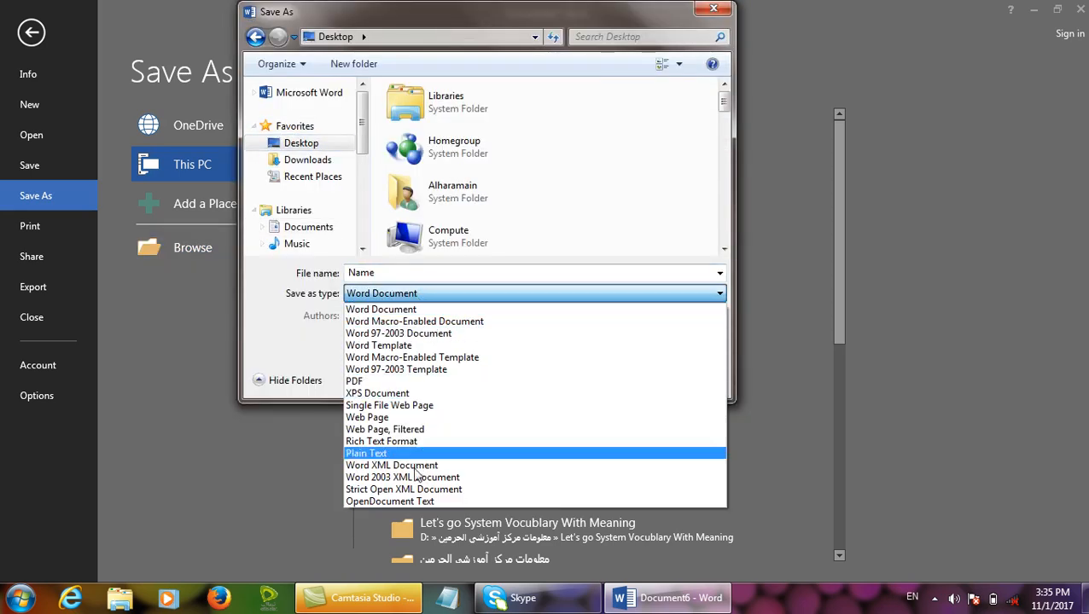
pyautogui.click(413, 406)
pyautogui.click(470, 297)
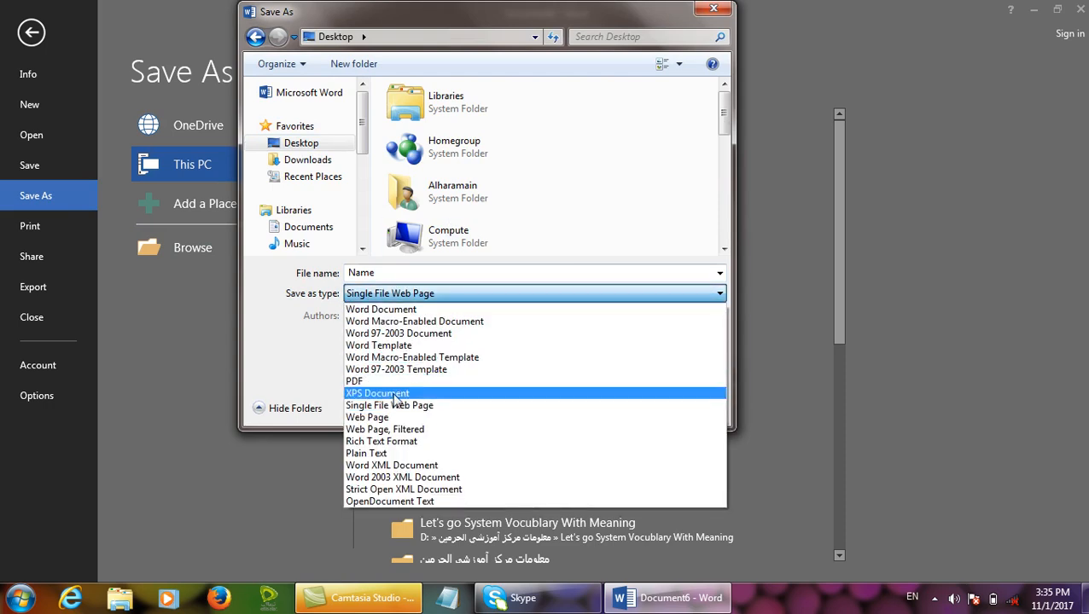
pyautogui.click(397, 422)
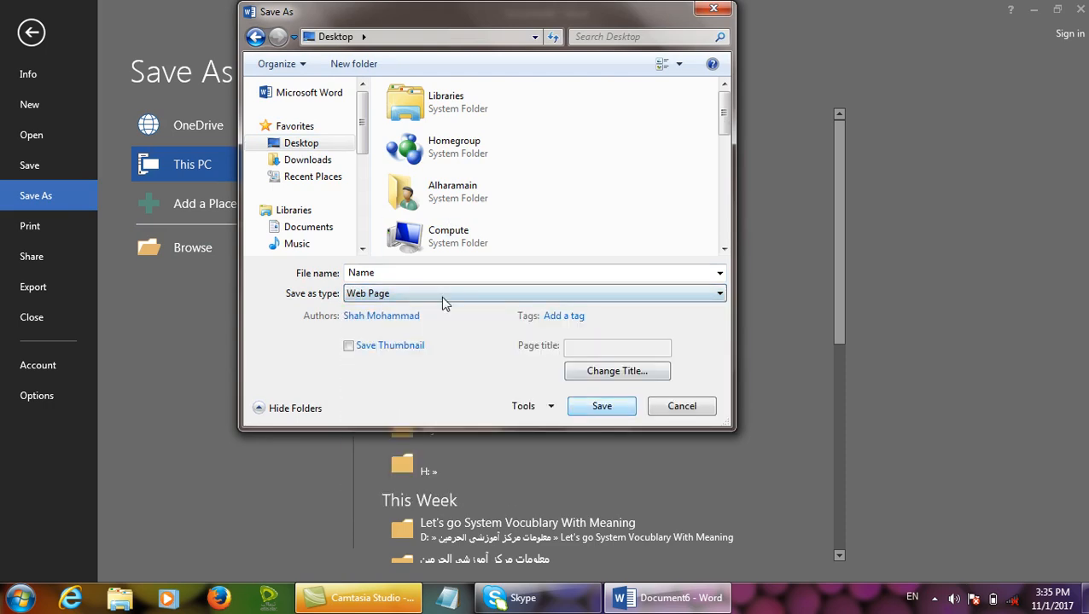
pyautogui.write('result')
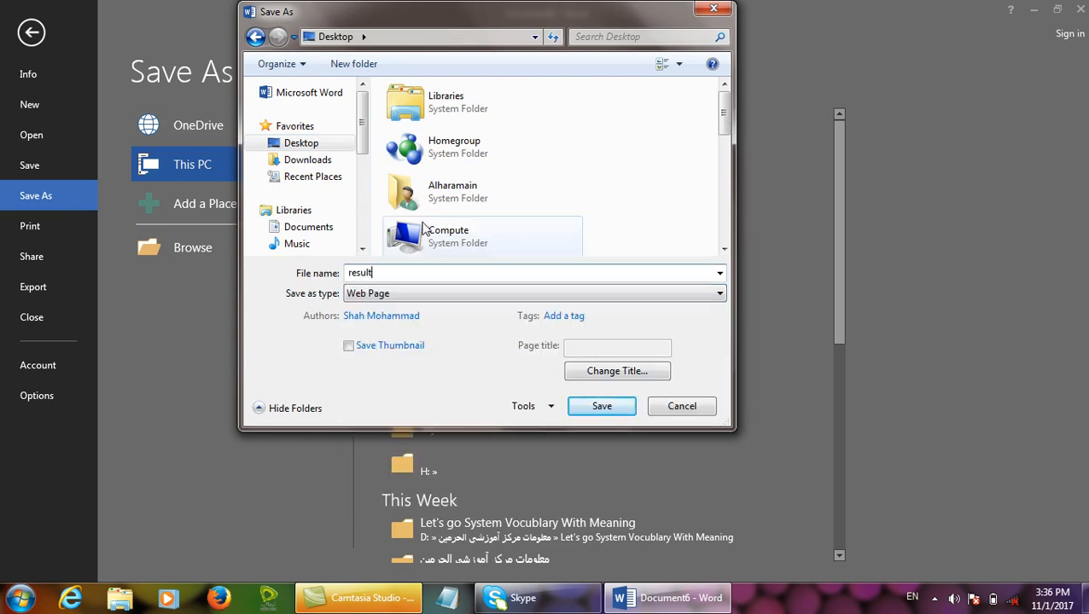
pyautogui.press('Return')
# Close Word, move the result web page to an empty area of the desktop and open it in Firefox
pyautogui.click(1081, 9)
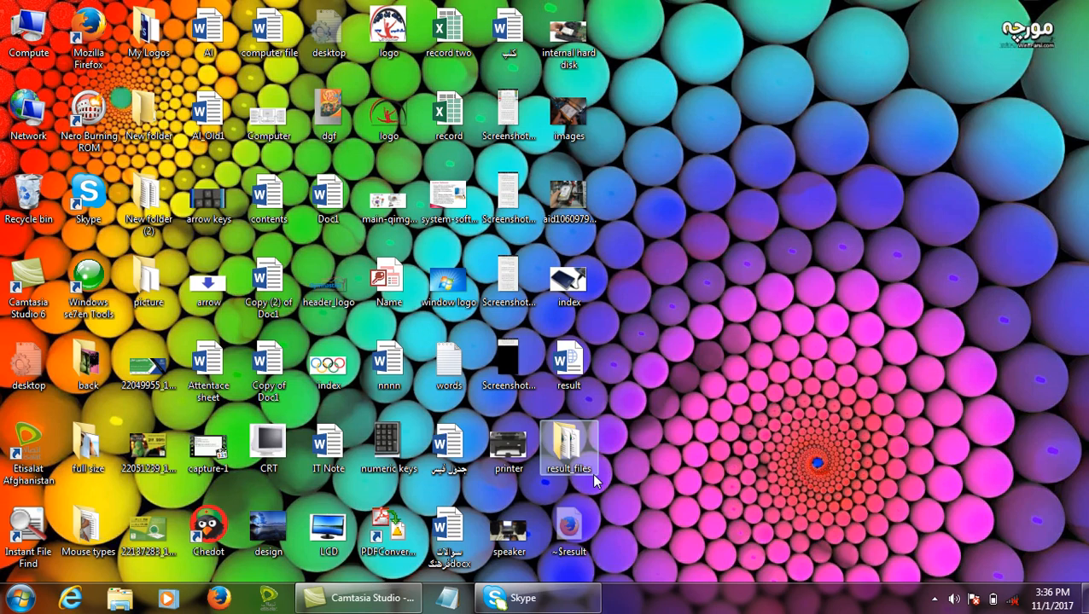
pyautogui.moveTo(567, 373); pyautogui.dragTo(733, 106)
pyautogui.rightClick(737, 91)
pyautogui.click(751, 102)
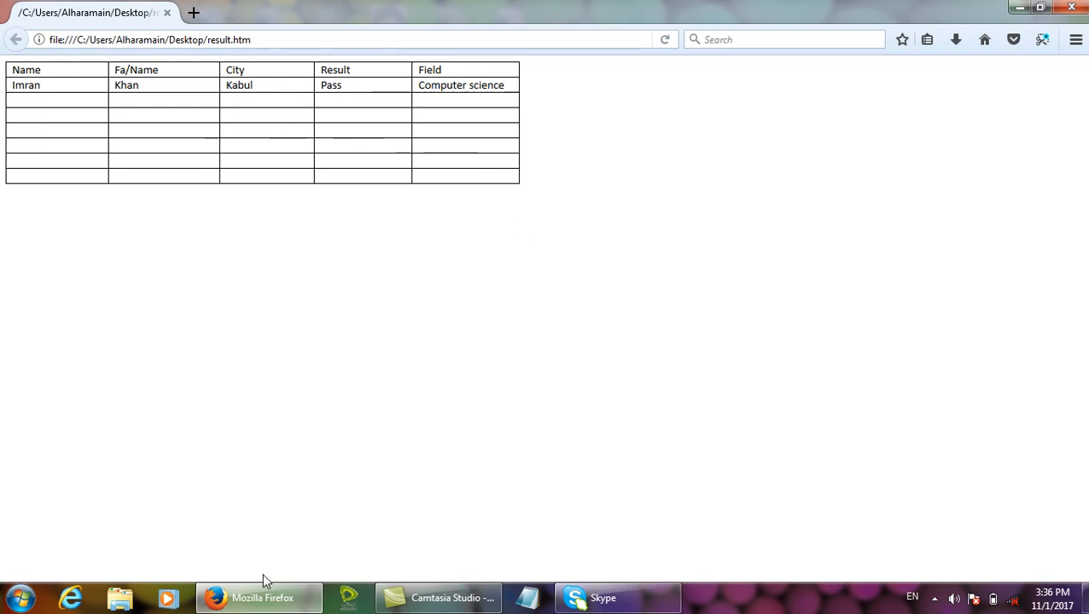
# Start Word with the Run command winword and create a blank document
pyautogui.press('super+r')
pyautogui.write('winwod')
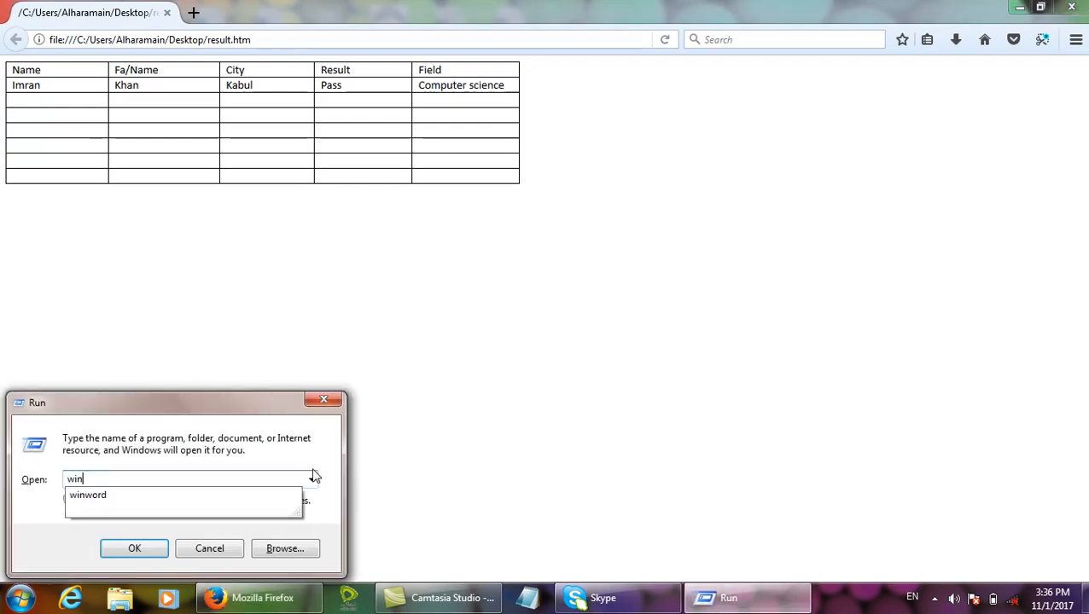
pyautogui.press('Return')
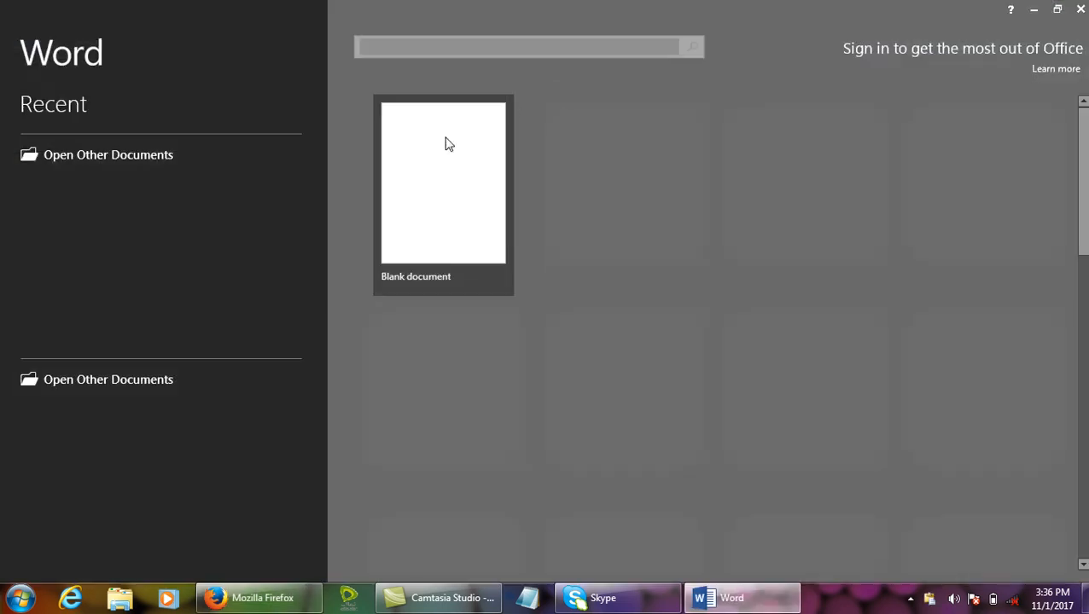
pyautogui.click(444, 144)
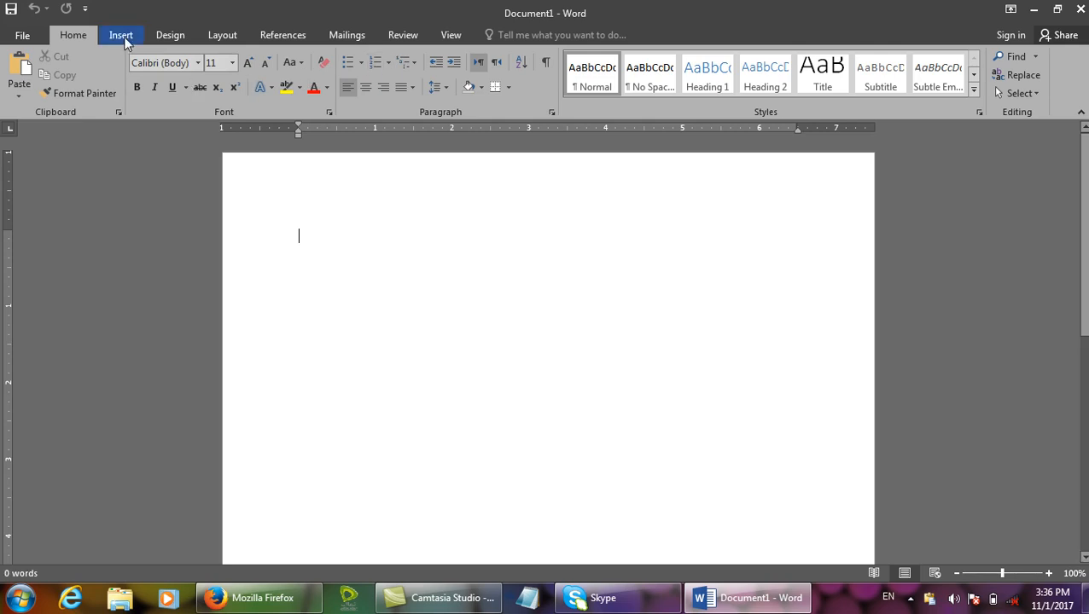
# Insert a table of 5 columns and 8 rows and display its table design options
pyautogui.click(120, 35)
pyautogui.click(103, 78)
pyautogui.click(164, 236)
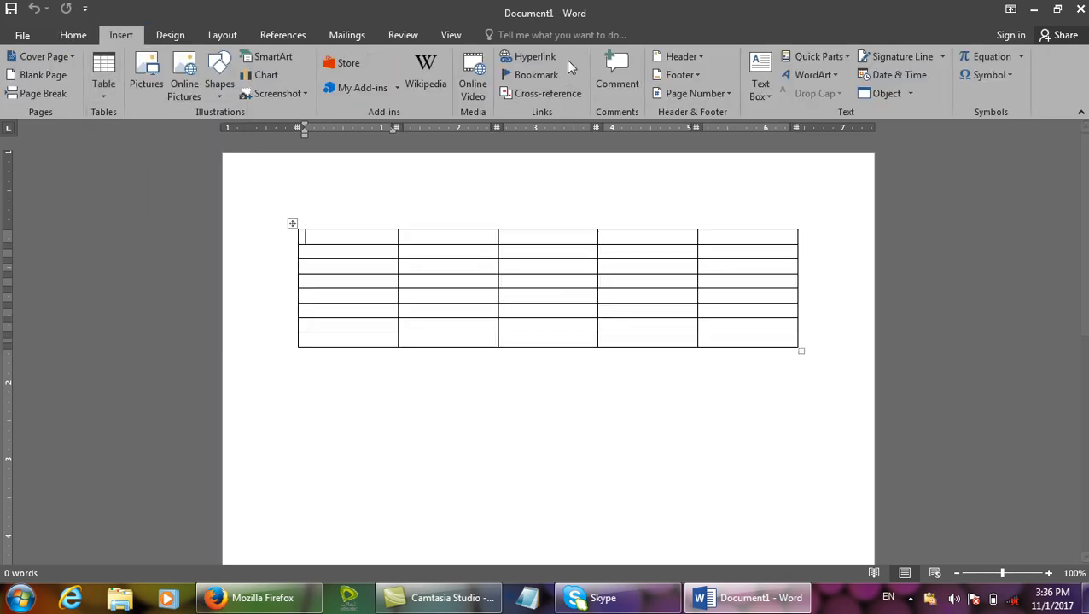
pyautogui.click(564, 37)
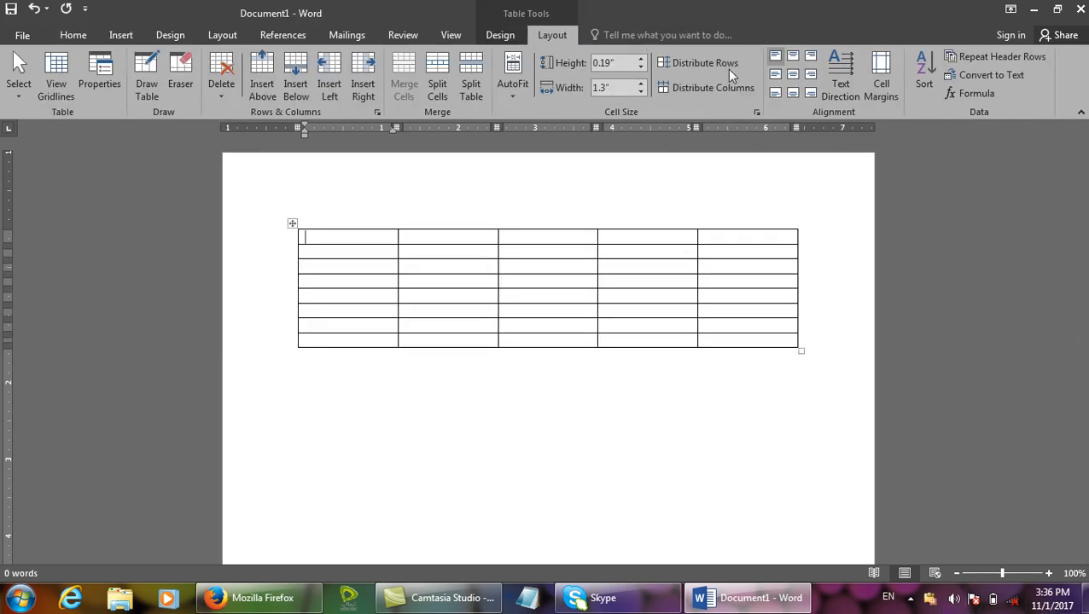
pyautogui.click(501, 35)
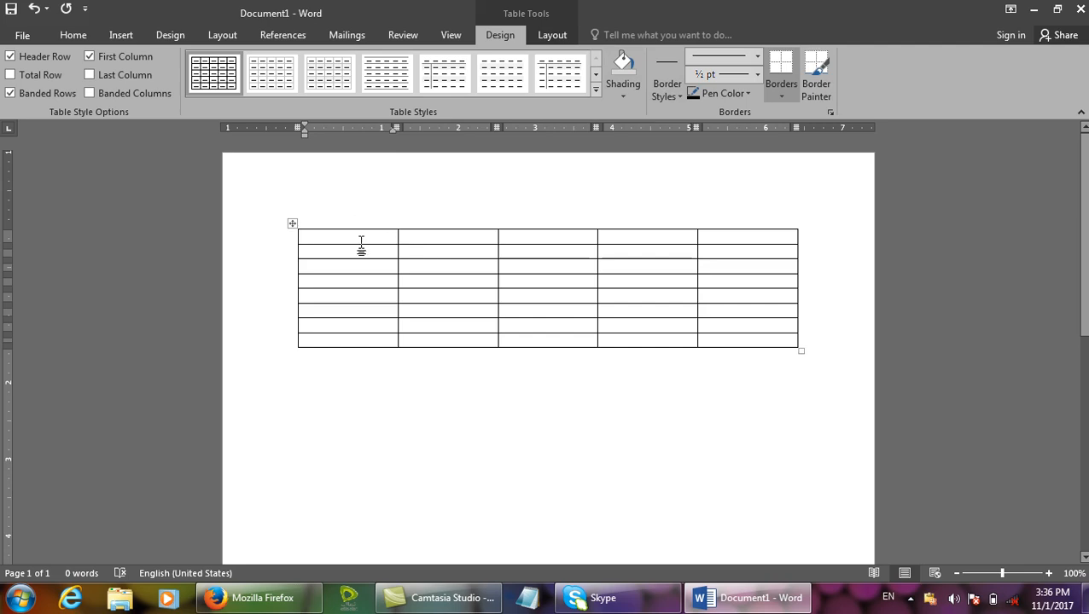
# Enter "Name" and "Fa/Name" as the headings of the first two columns
pyautogui.write('Name')
pyautogui.press('Tab')
pyautogui.write('Fa/Name')
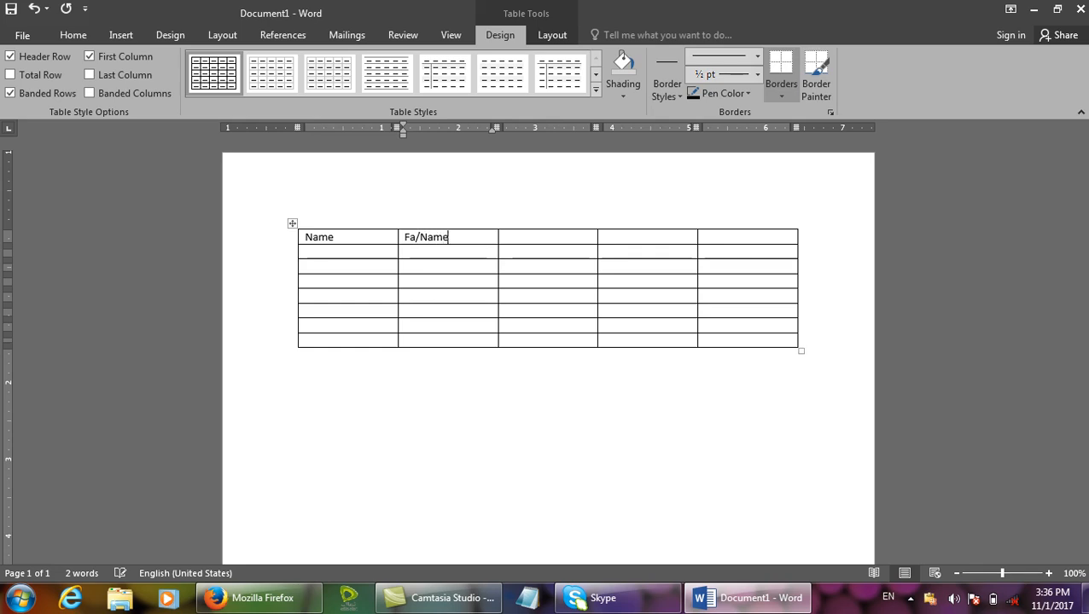
pyautogui.hotkey('shift', 'Tab')
pyautogui.write('cl')
pyautogui.hotkey('ctrl', 'z')
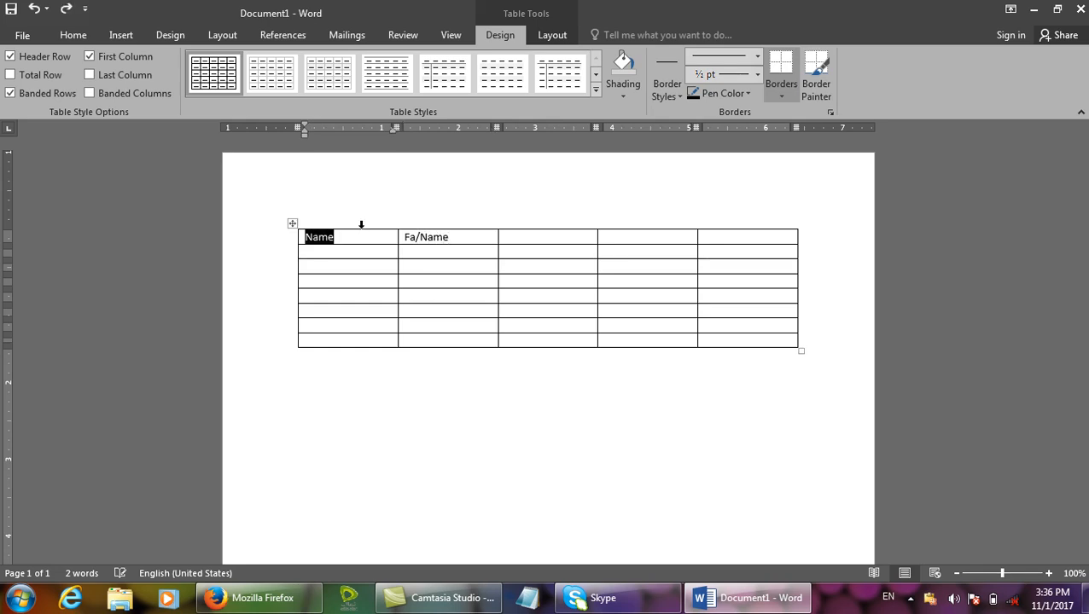
# Complete the header row with "Class", "Fee" and "Mobile No" in the last three columns
pyautogui.press('Tab')
pyautogui.press('Tab')
pyautogui.write('Class')
pyautogui.press('Tab')
pyautogui.write('wFee')
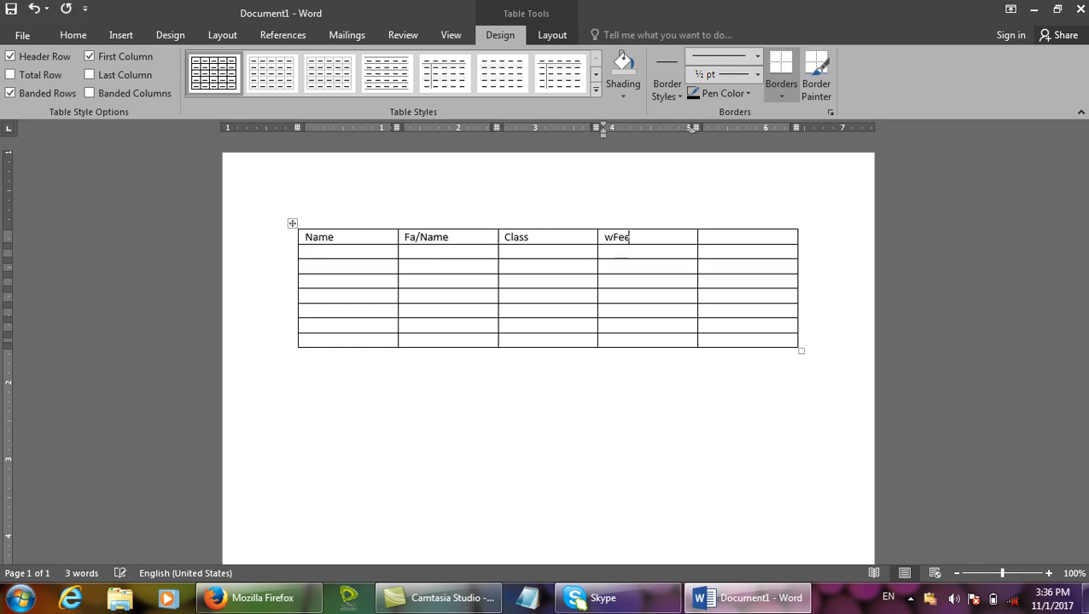
pyautogui.press('BackSpace')
pyautogui.press('BackSpace')
pyautogui.press('Tab')
pyautogui.write('No')
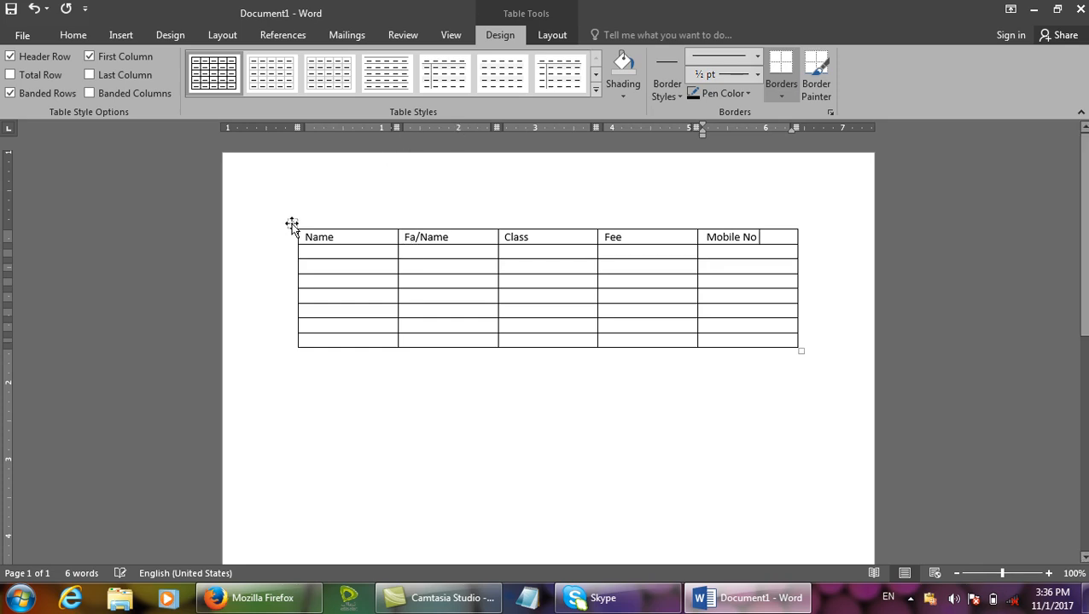
# Select the whole table and apply a ready-made table style from the gallery
pyautogui.click(292, 225)
pyautogui.click(596, 88)
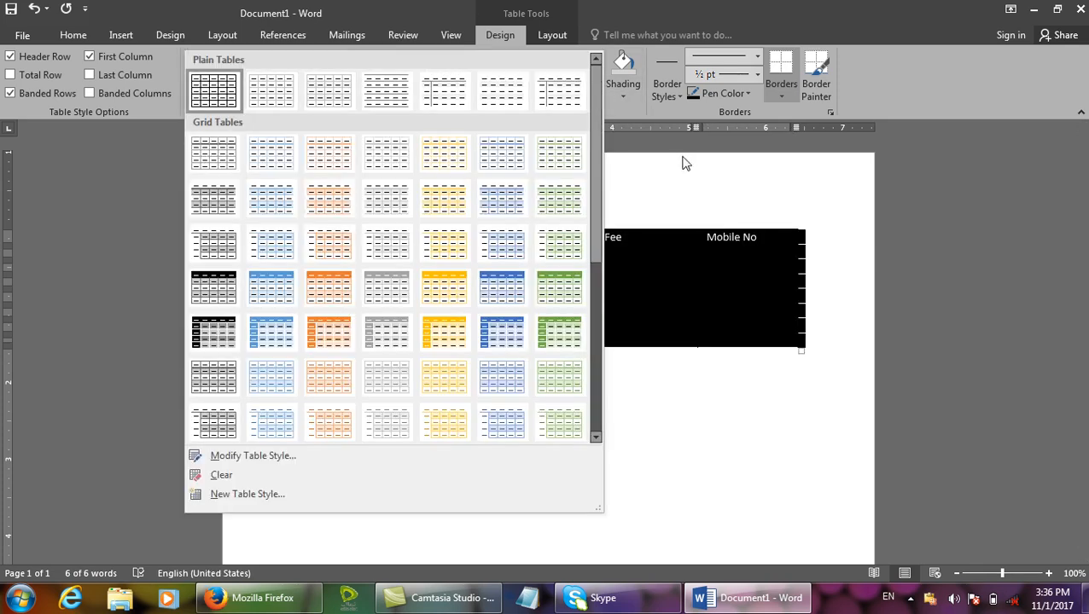
pyautogui.click(685, 162)
pyautogui.click(596, 96)
pyautogui.moveTo(595, 99); pyautogui.dragTo(595, 140)
pyautogui.click(503, 184)
pyautogui.click(641, 269)
# Apply the solid dark blue style from the List Tables group to the whole table
pyautogui.click(292, 223)
pyautogui.click(596, 89)
pyautogui.scroll(-5, 585, 375)
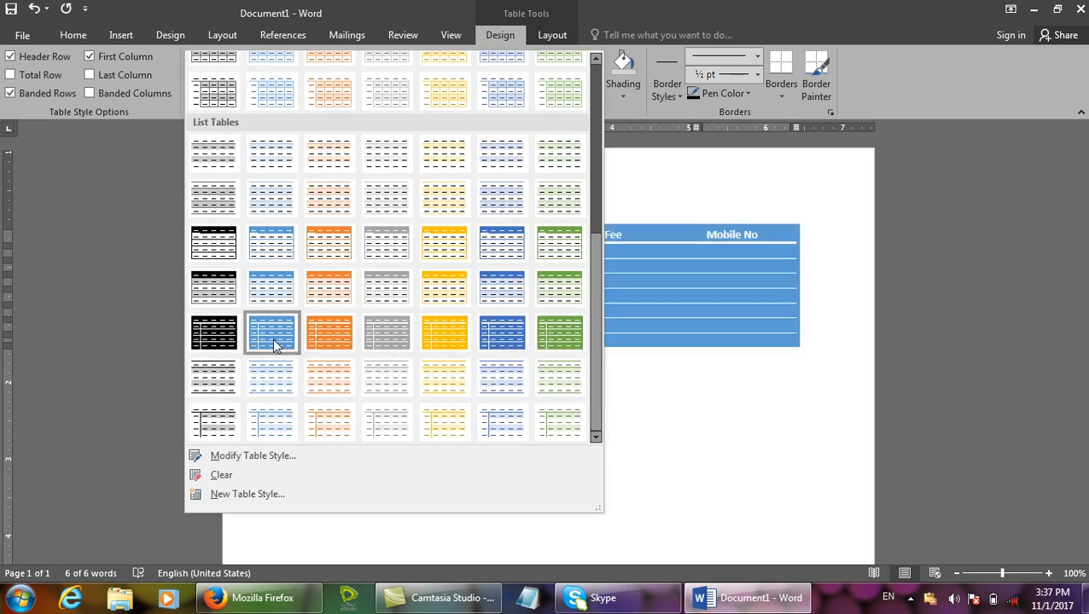
pyautogui.click(495, 333)
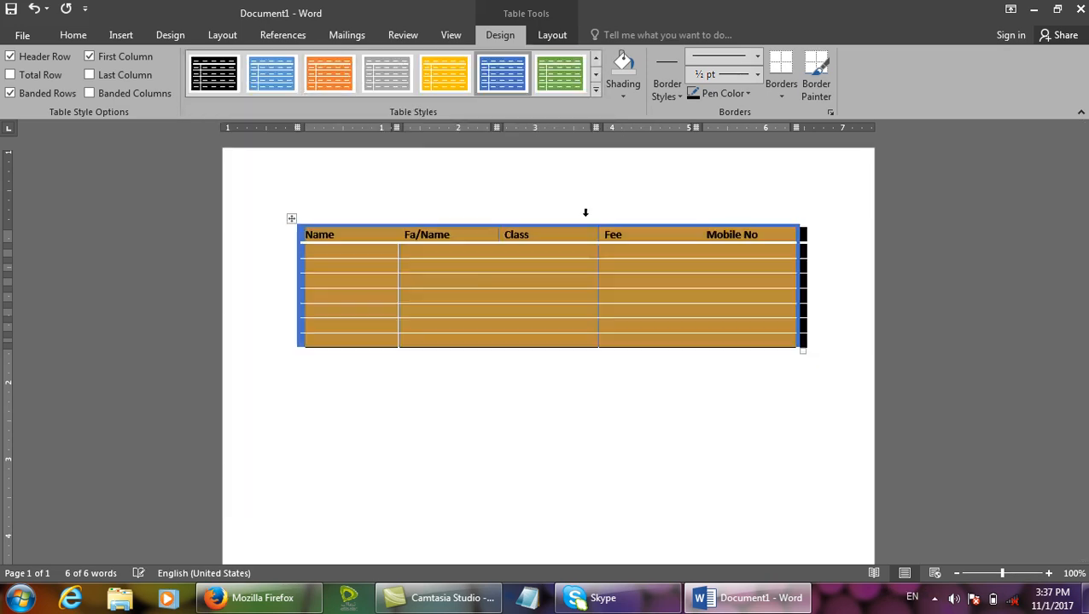
pyautogui.click(405, 253)
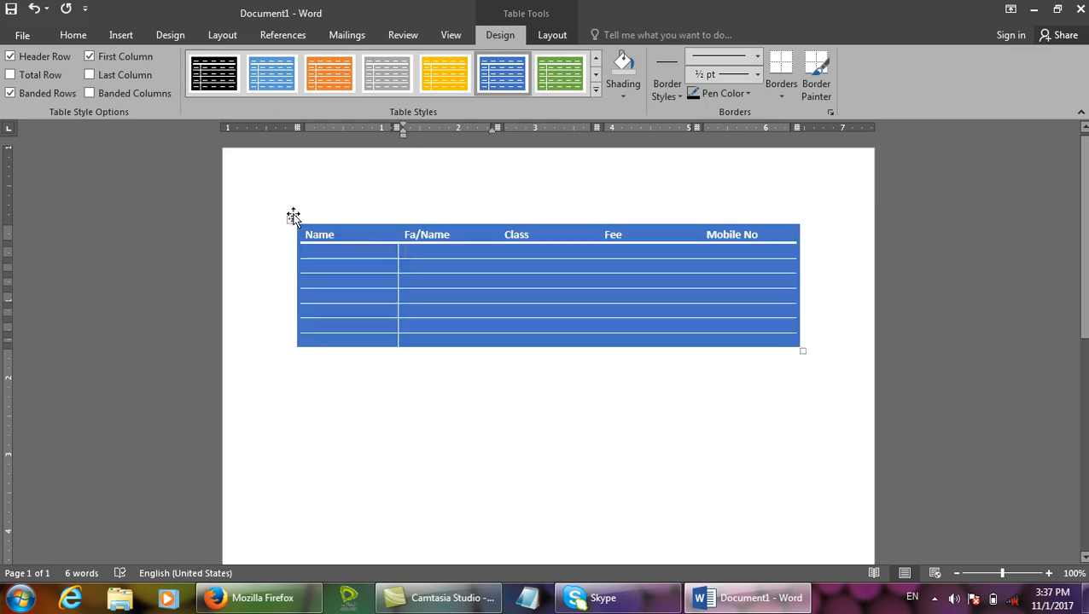
# Apply the Grid Table 5 Dark - Accent 5 style to the whole table
pyautogui.click(293, 217)
pyautogui.click(596, 88)
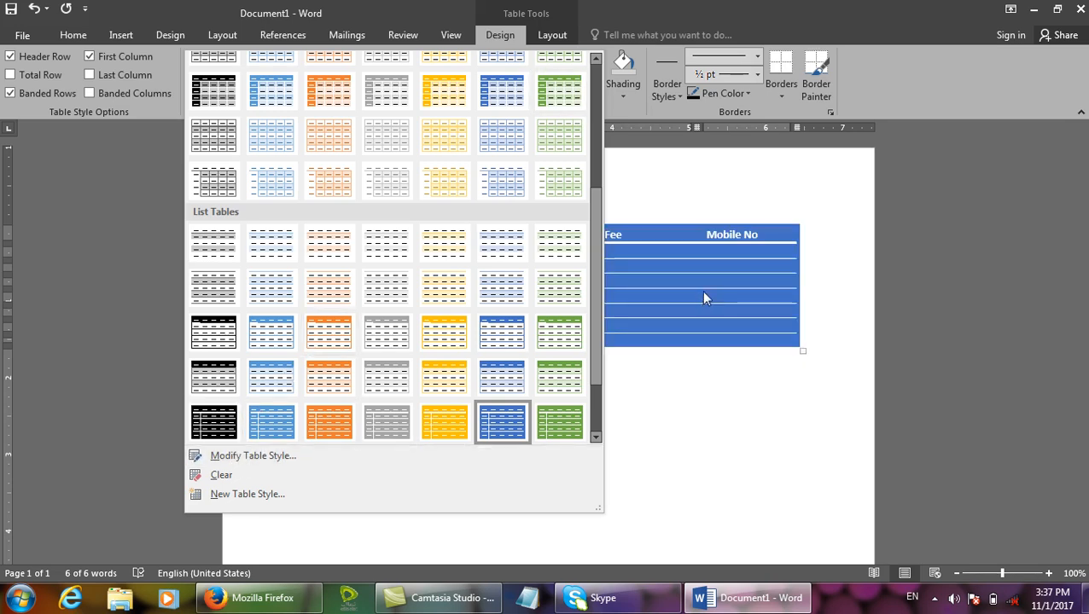
pyautogui.click(502, 90)
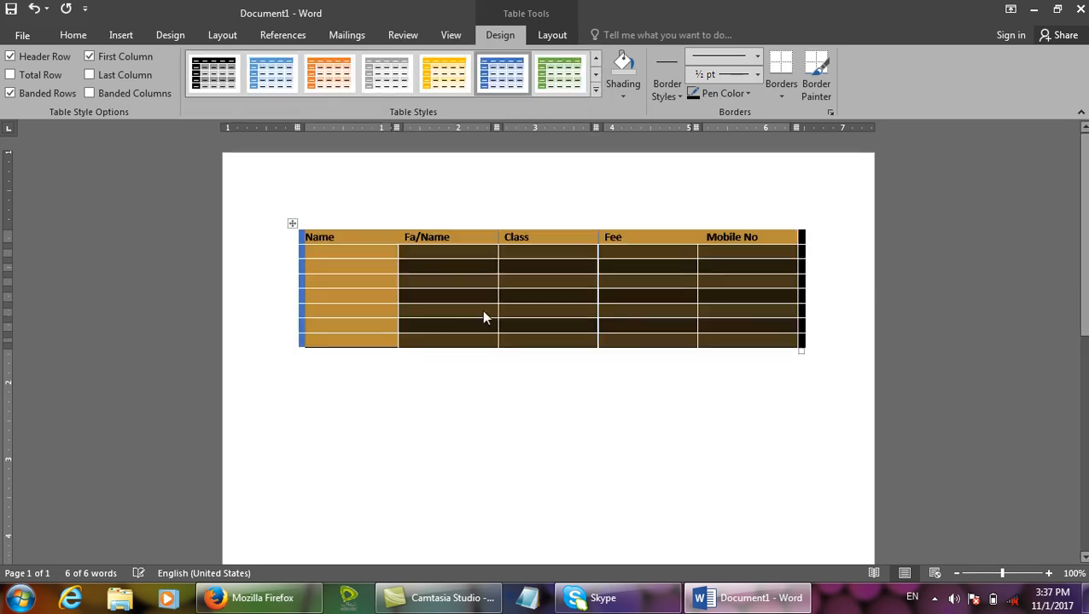
pyautogui.click(468, 255)
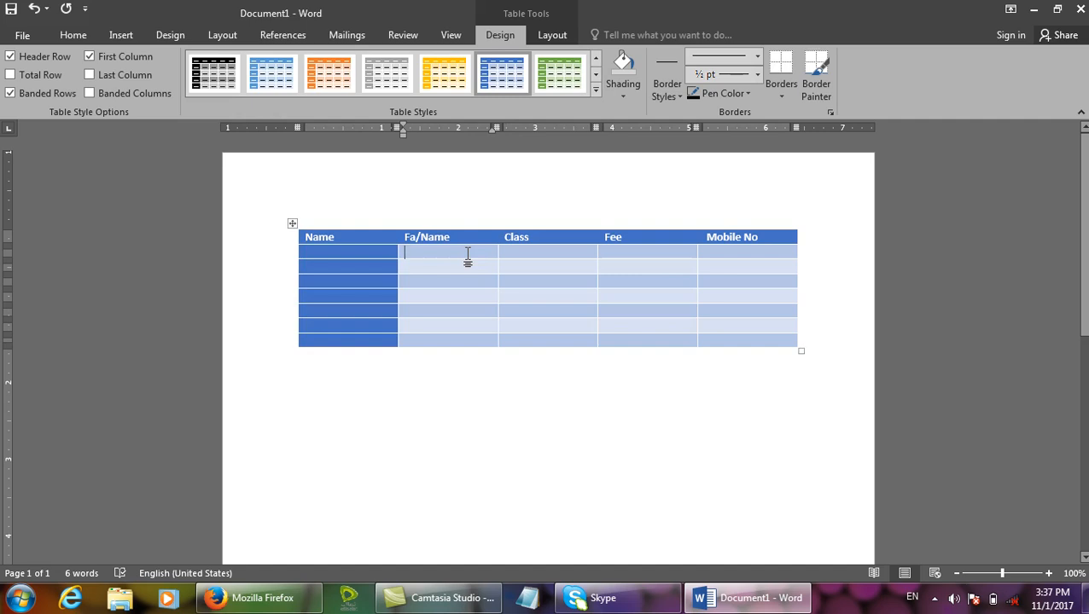
# Modify the table's current style, setting the whole-table font size to 14 and the font color to red
pyautogui.click(292, 223)
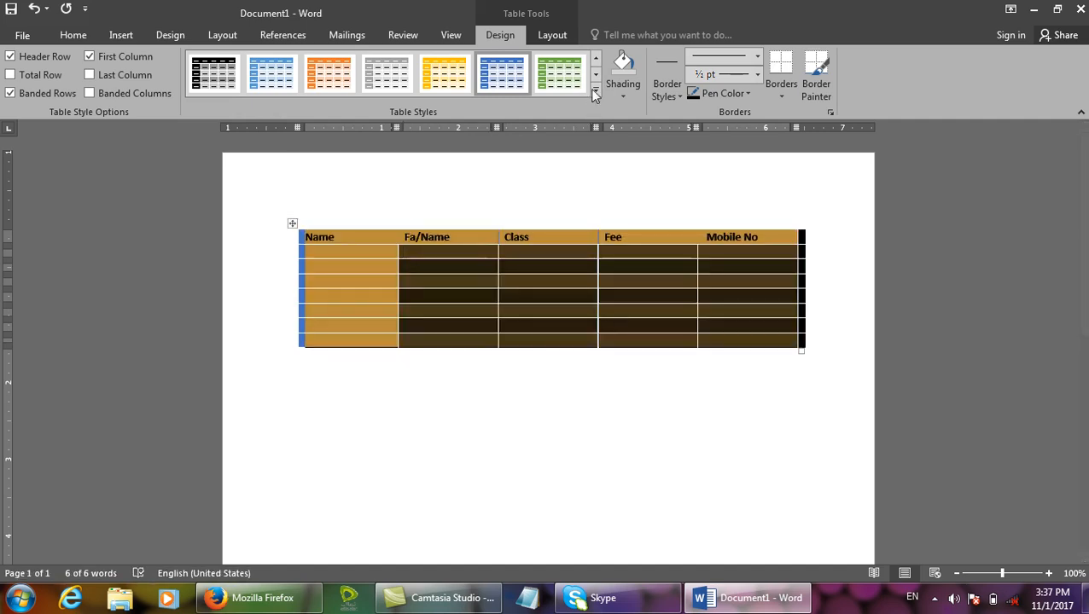
pyautogui.click(595, 88)
pyautogui.click(241, 455)
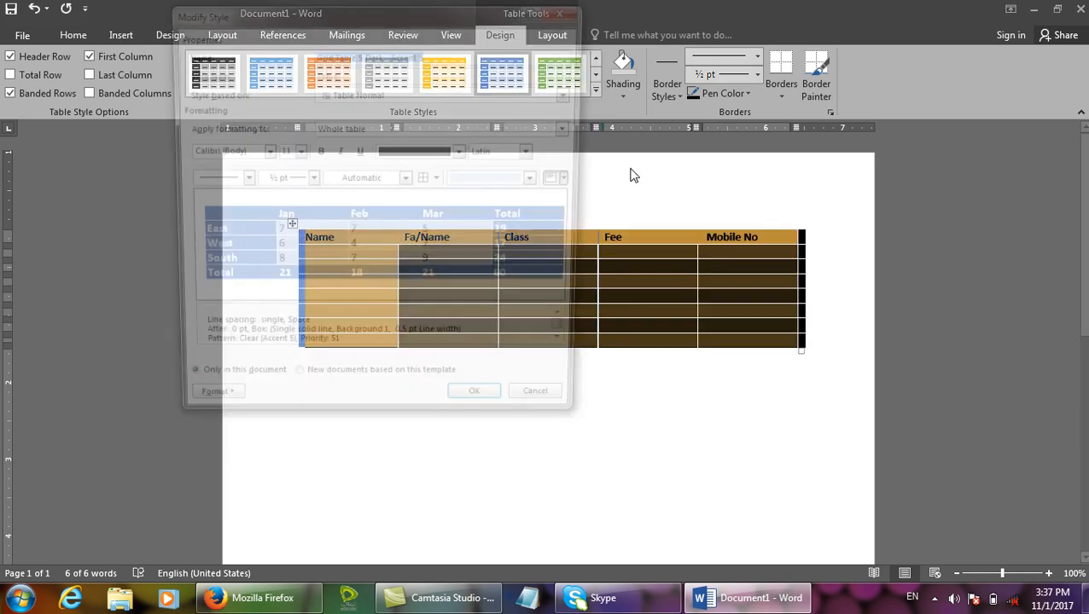
pyautogui.moveTo(376, 19); pyautogui.dragTo(514, 19)
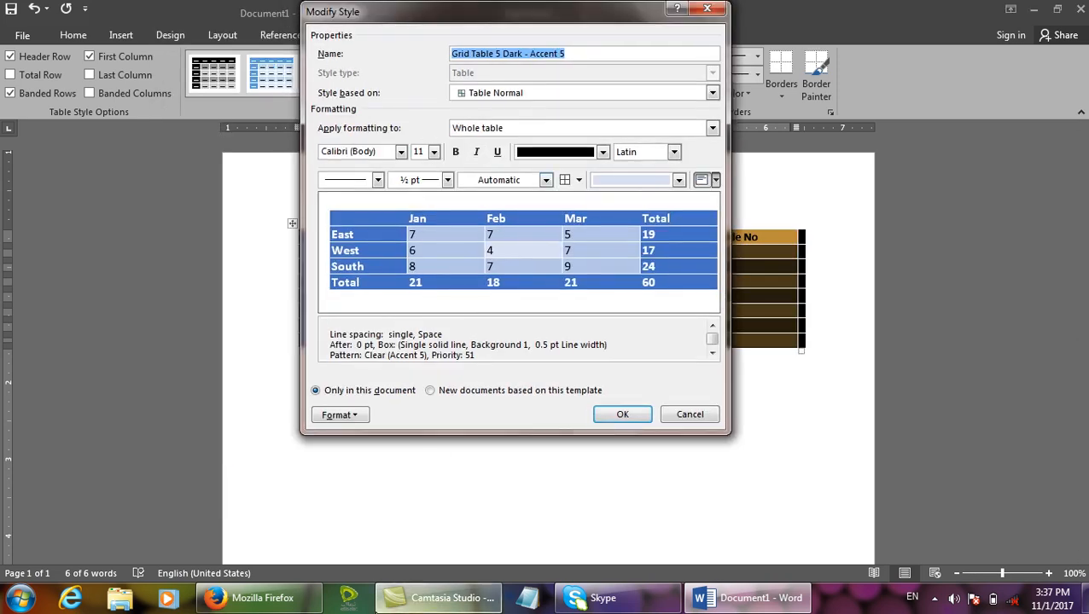
pyautogui.click(434, 152)
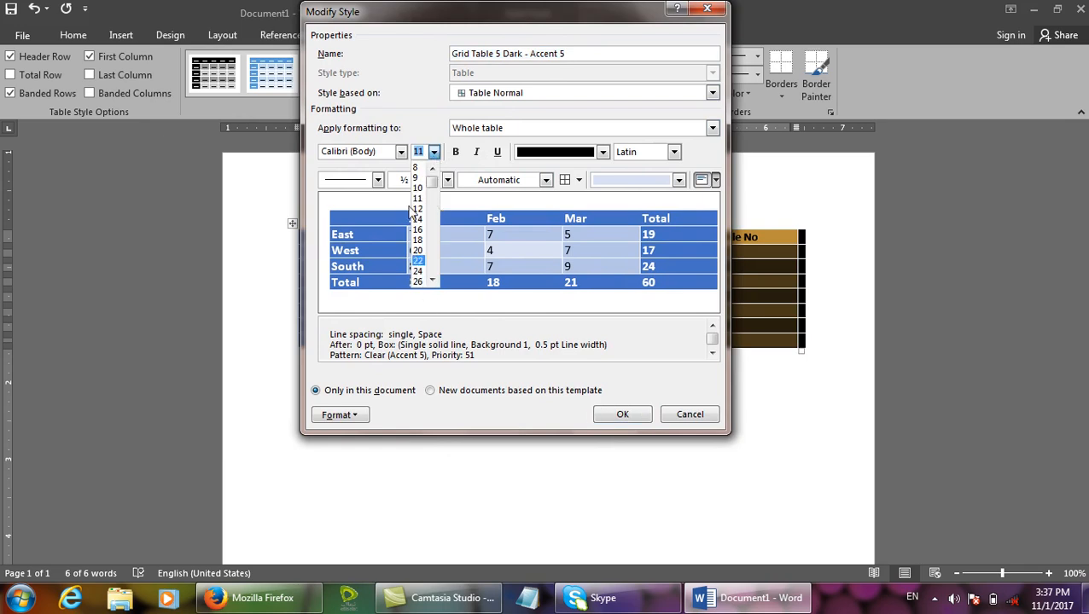
pyautogui.click(428, 227)
pyautogui.click(603, 152)
pyautogui.click(535, 296)
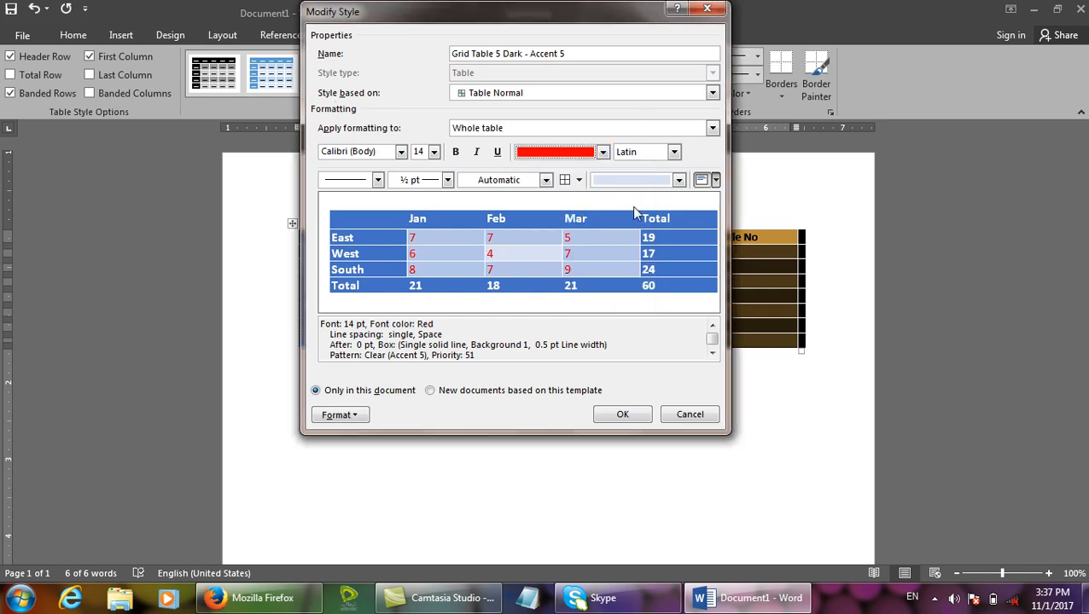
# Set the style's whole-table fill color to dark blue and its font color to yellow
pyautogui.click(631, 181)
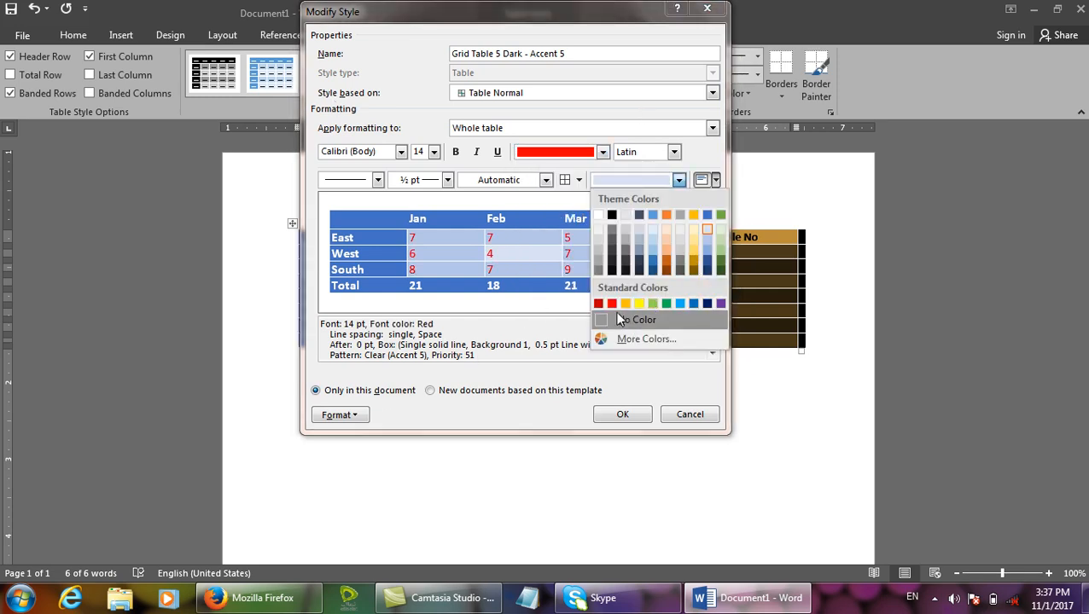
pyautogui.click(707, 304)
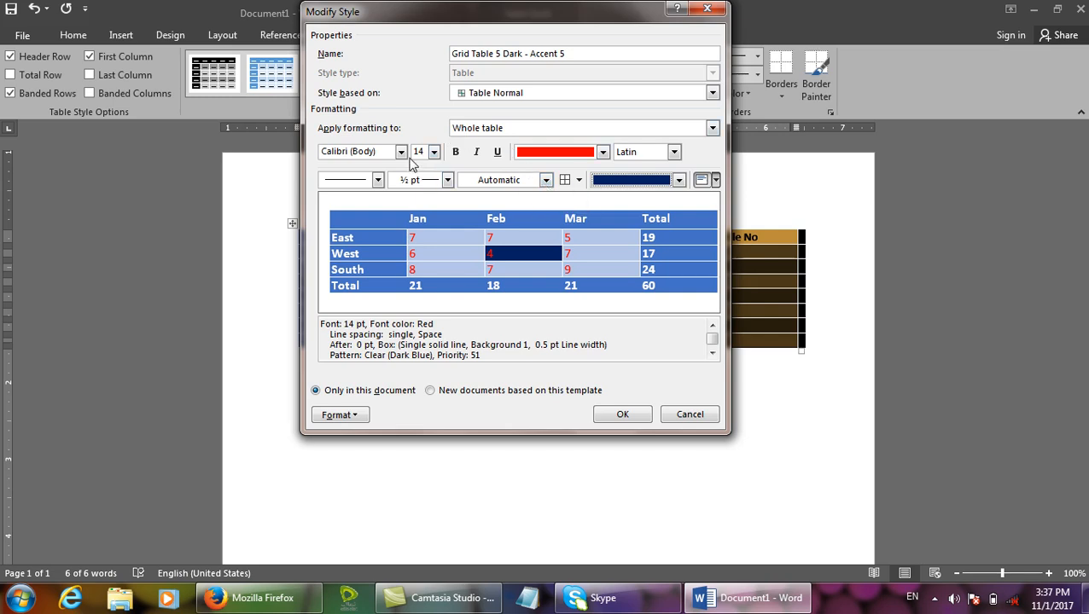
pyautogui.click(603, 152)
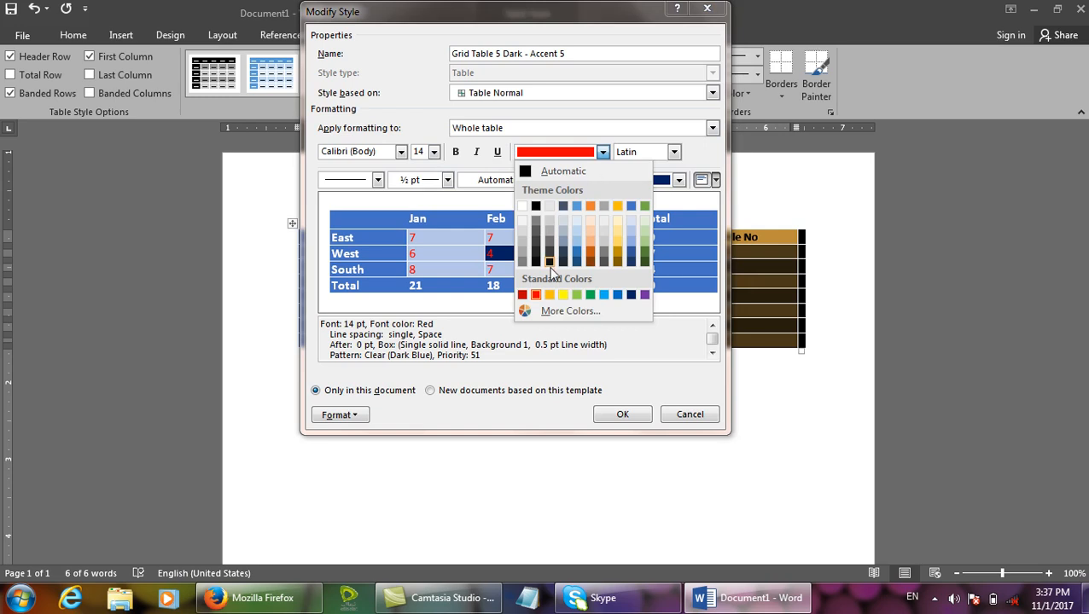
pyautogui.click(561, 292)
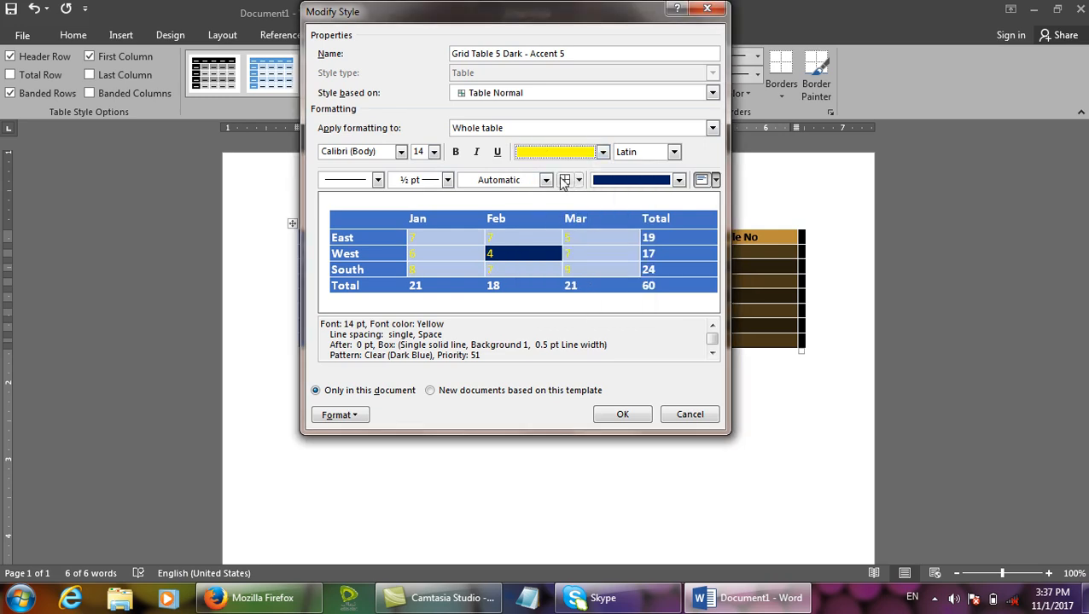
# Give the style green borders and apply the modified style to the table
pyautogui.click(545, 179)
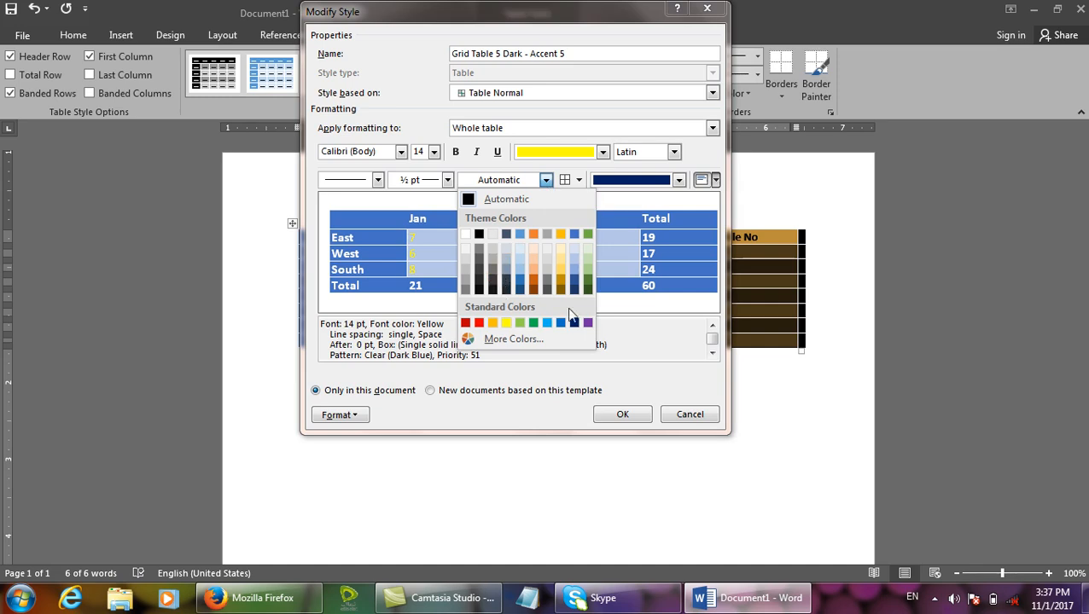
pyautogui.click(534, 323)
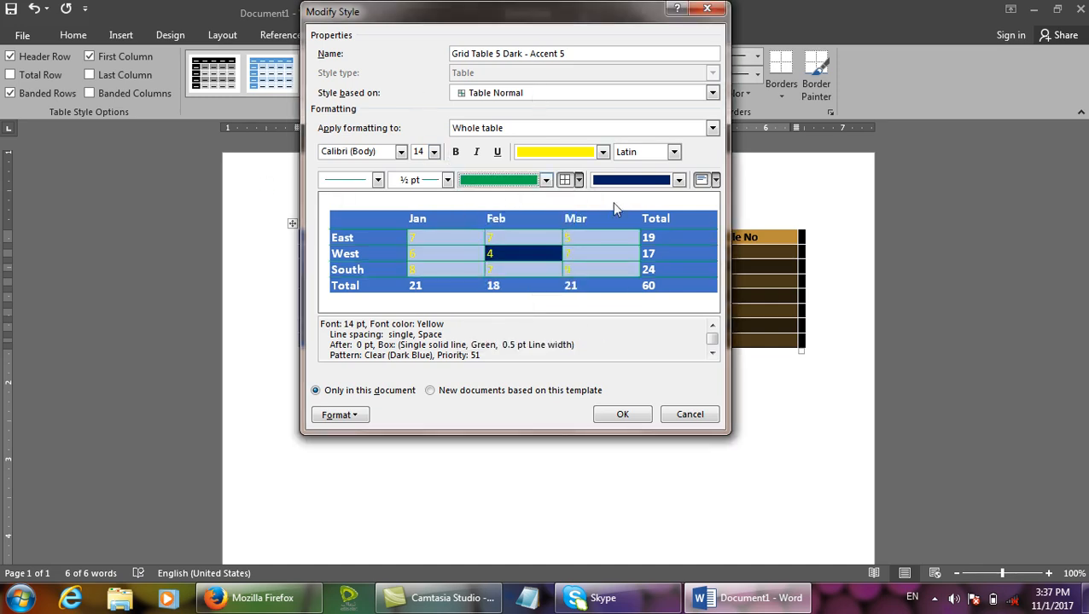
pyautogui.click(625, 414)
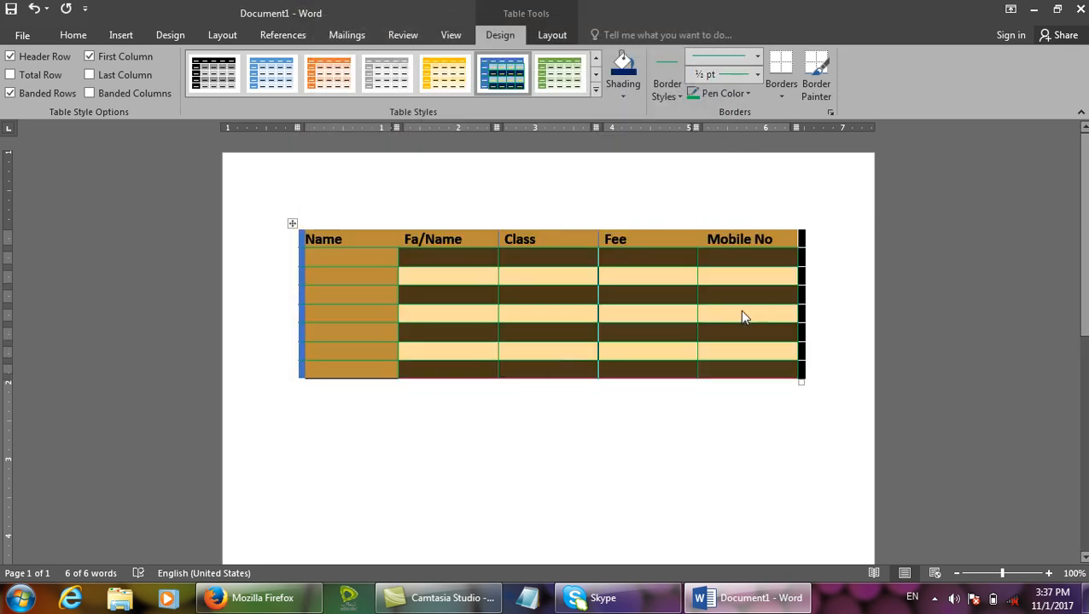
pyautogui.click(743, 318)
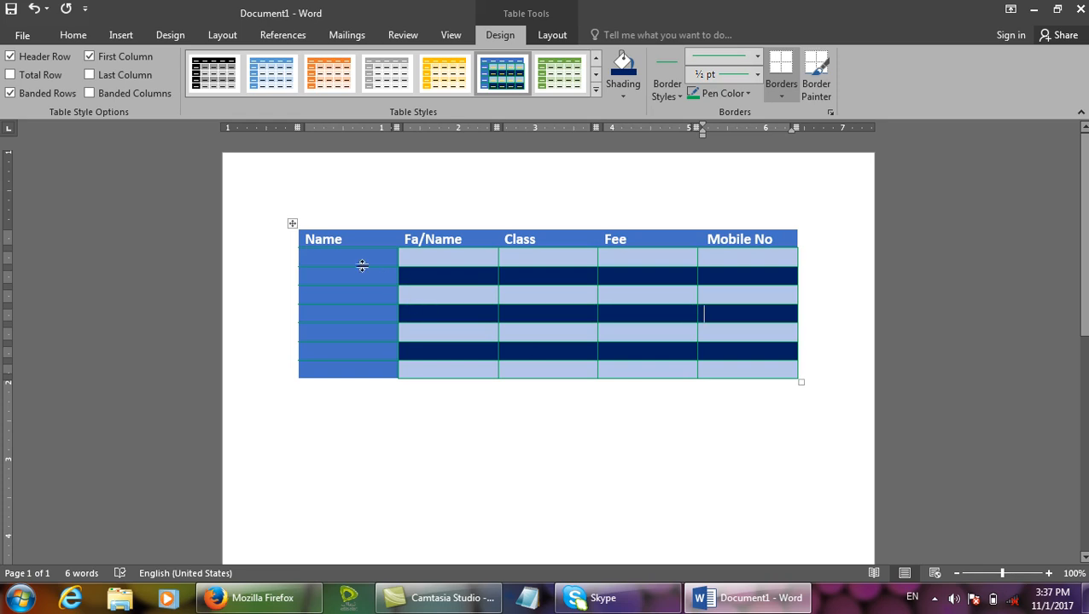
# Modify the table's current style, setting the whole-table fill color to red and the font color to yellow
pyautogui.click(293, 225)
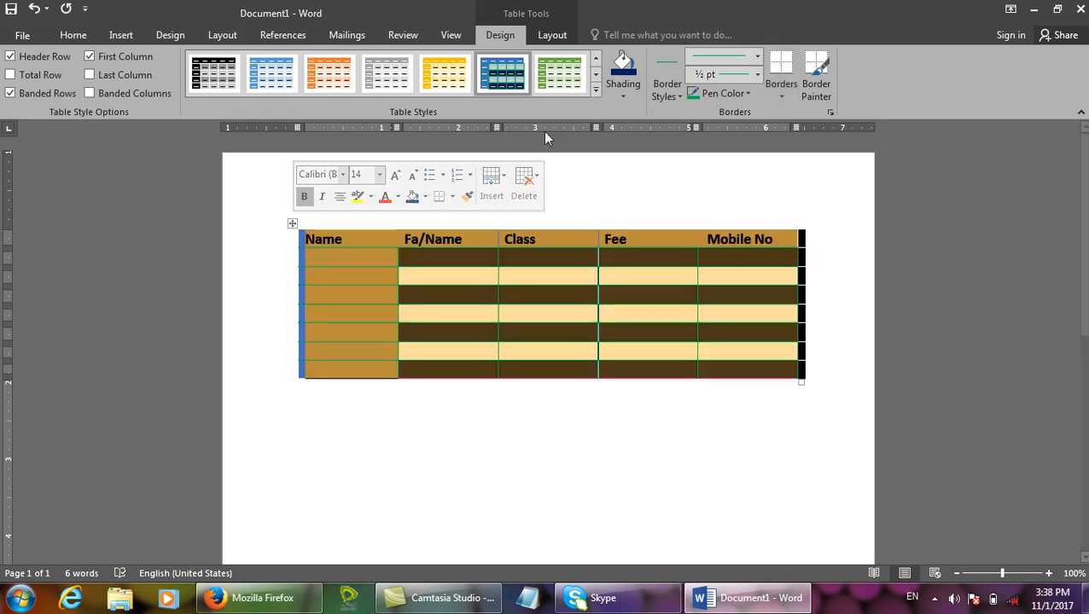
pyautogui.click(595, 102)
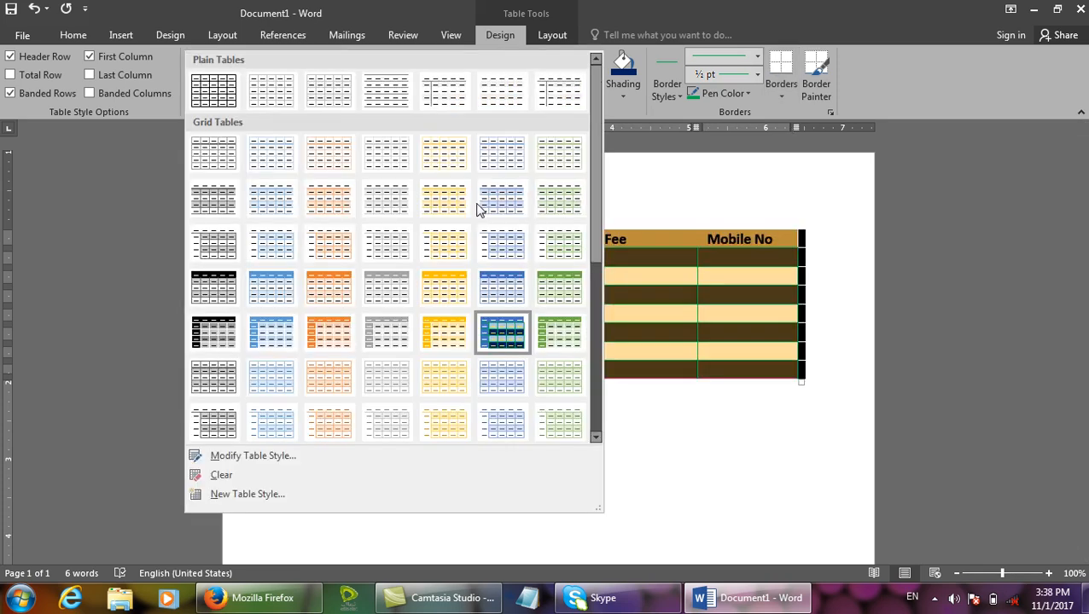
pyautogui.click(306, 456)
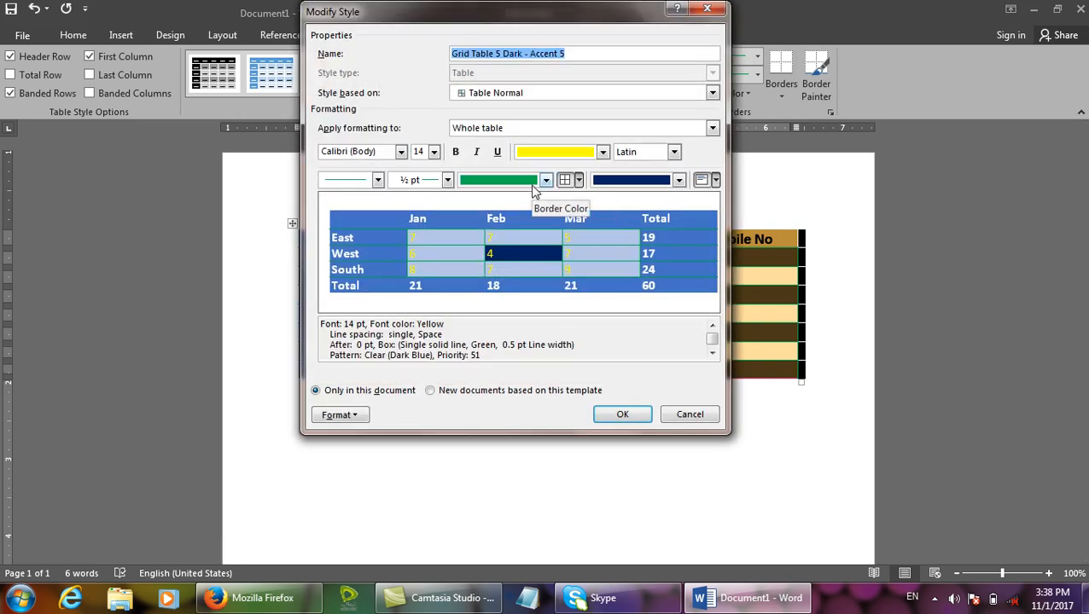
pyautogui.click(607, 182)
pyautogui.click(598, 304)
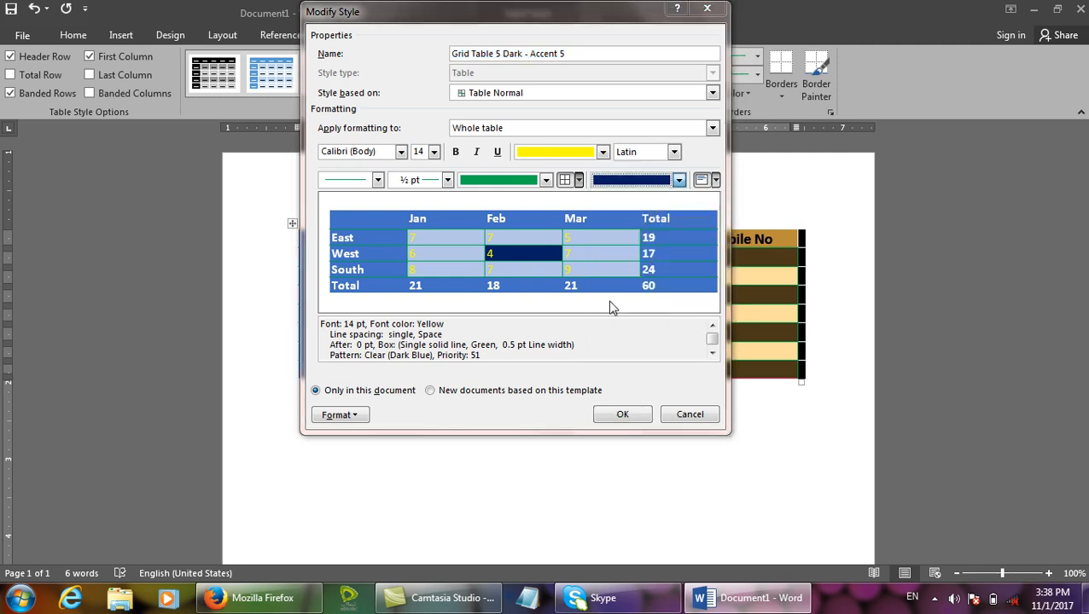
pyautogui.click(591, 158)
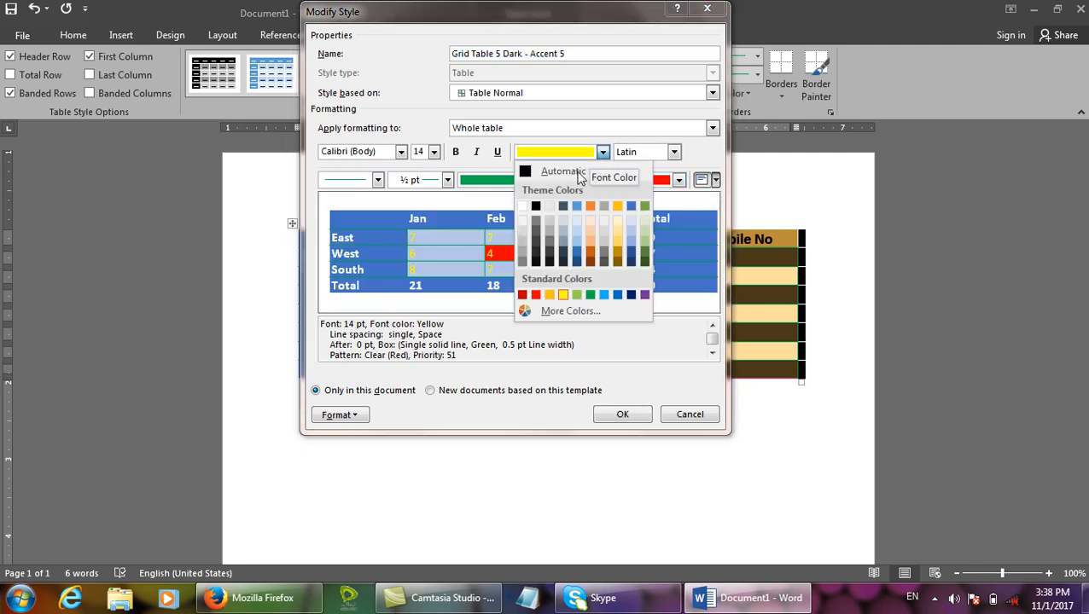
pyautogui.click(568, 301)
pyautogui.click(621, 415)
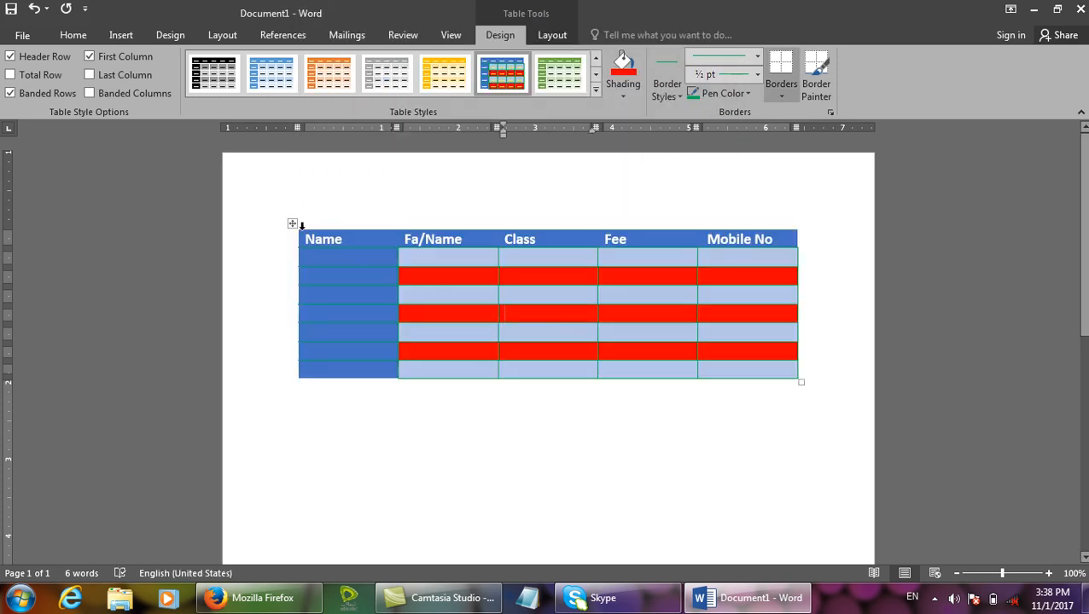
# Try the style's font by entering "dfsdfdsfdsfdsfds" in the first red Fa/Name cell, and undo the entry
pyautogui.click(481, 274)
pyautogui.write('dfsdfdsfdsfdsfds')
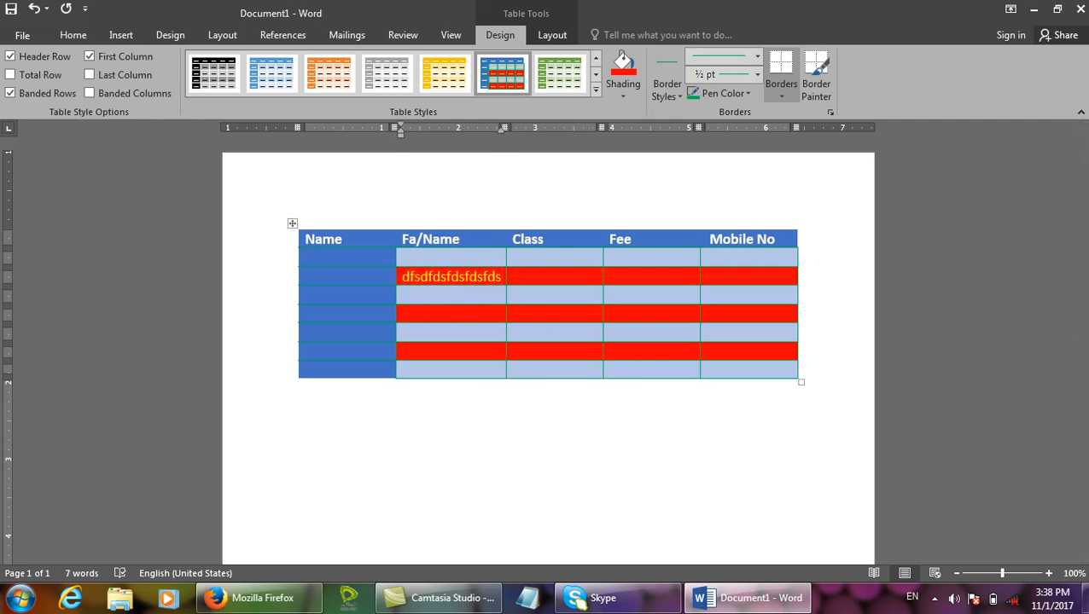
pyautogui.hotkey('ctrl', 'z')
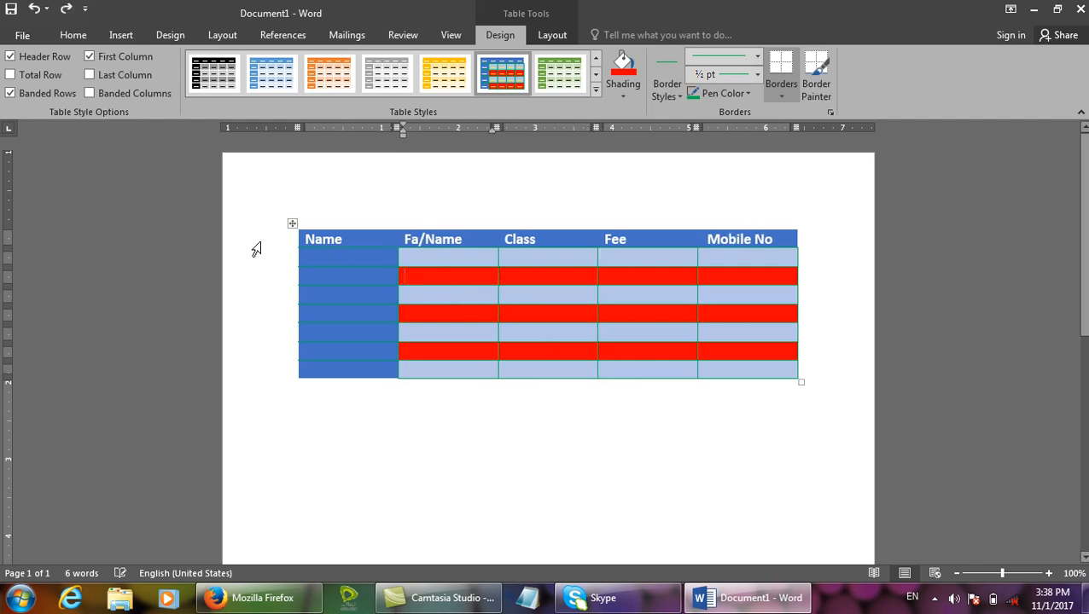
# Clear the style from the whole table, and undo the clearing
pyautogui.click(292, 223)
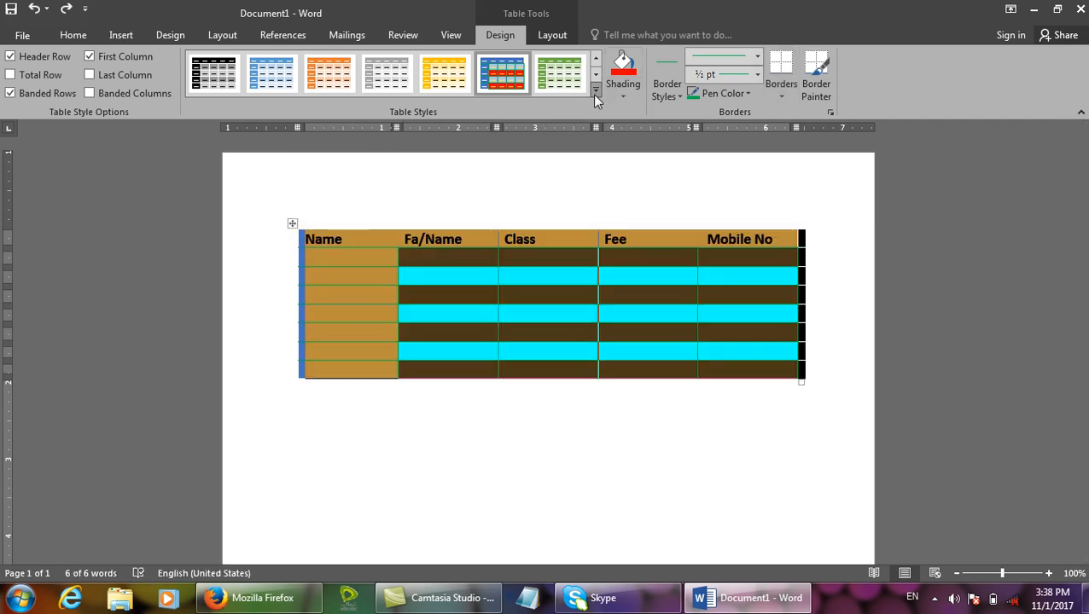
pyautogui.click(596, 91)
pyautogui.click(258, 476)
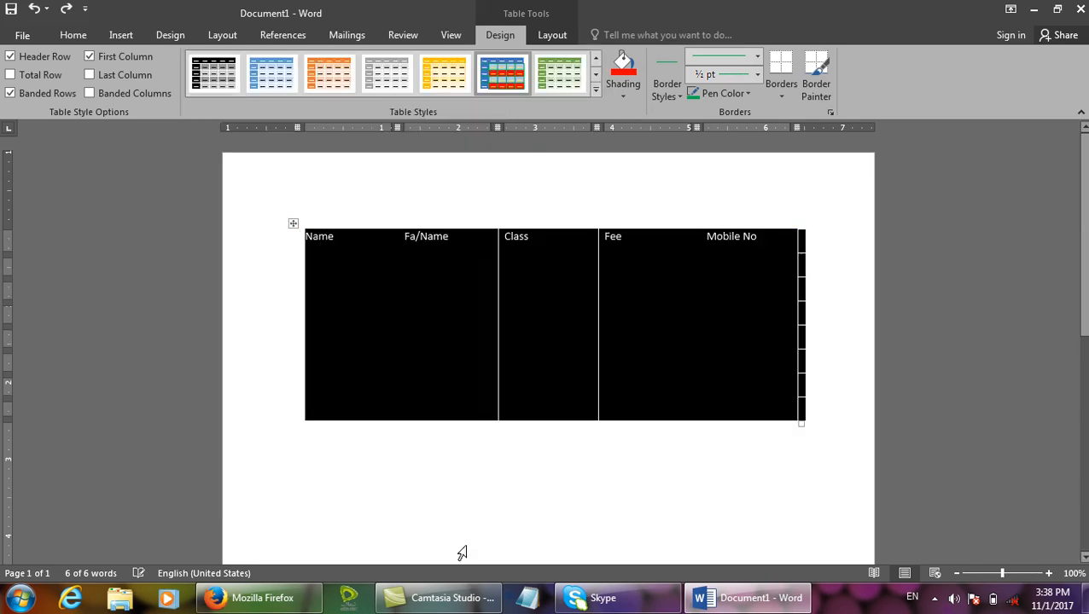
pyautogui.click(565, 354)
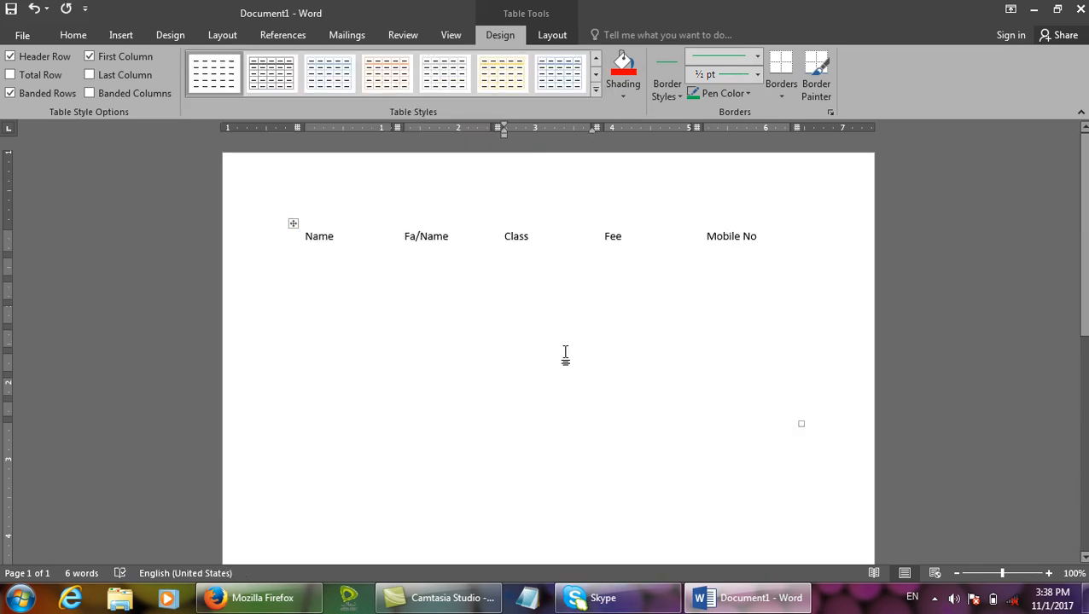
pyautogui.moveTo(291, 241)
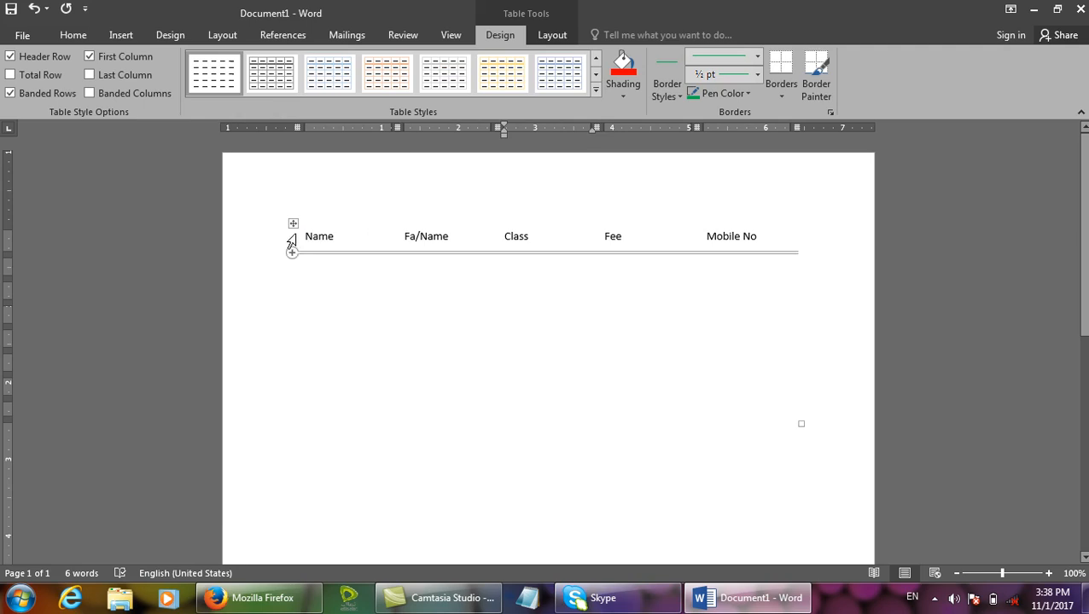
pyautogui.hotkey('ctrl', 'z')
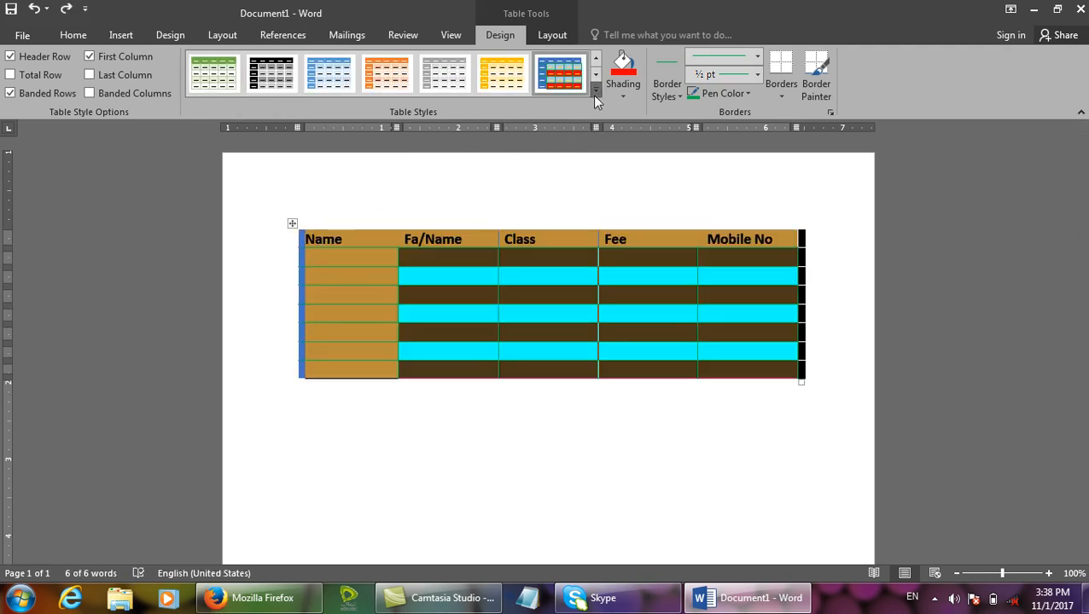
# Start a new style named "new table sytle" with style type Table, based on Table Normal
pyautogui.click(596, 89)
pyautogui.click(271, 495)
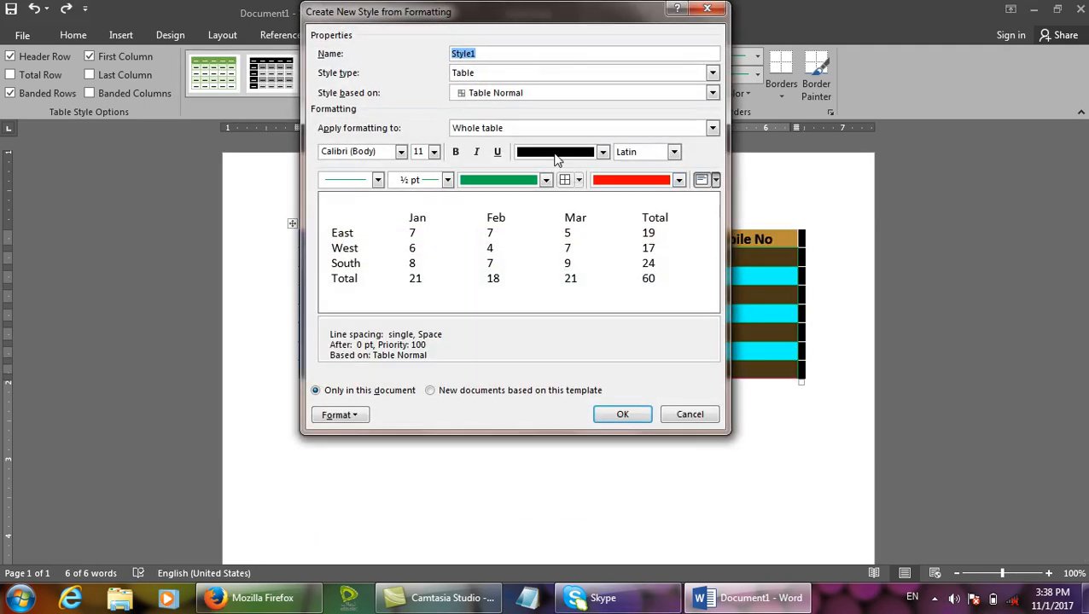
pyautogui.write('new table sytle')
pyautogui.click(518, 77)
pyautogui.click(481, 121)
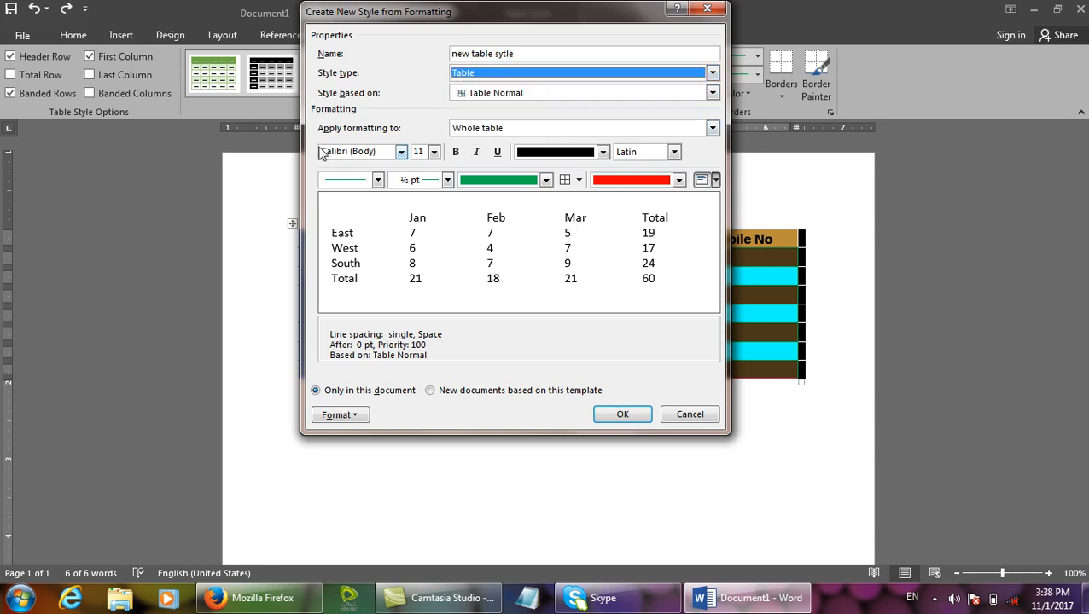
pyautogui.click(470, 95)
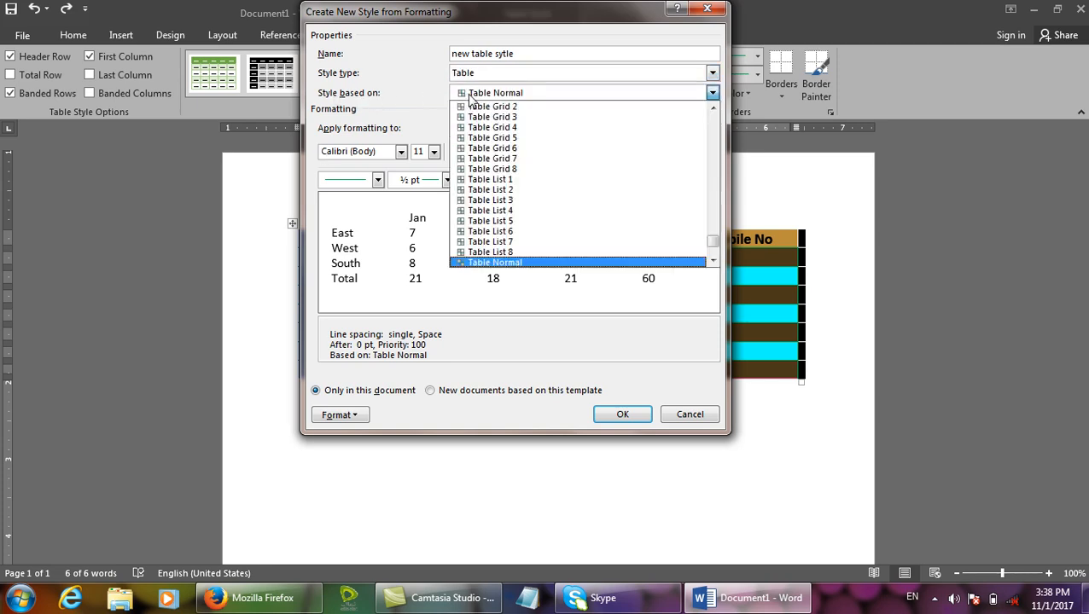
pyautogui.click(472, 263)
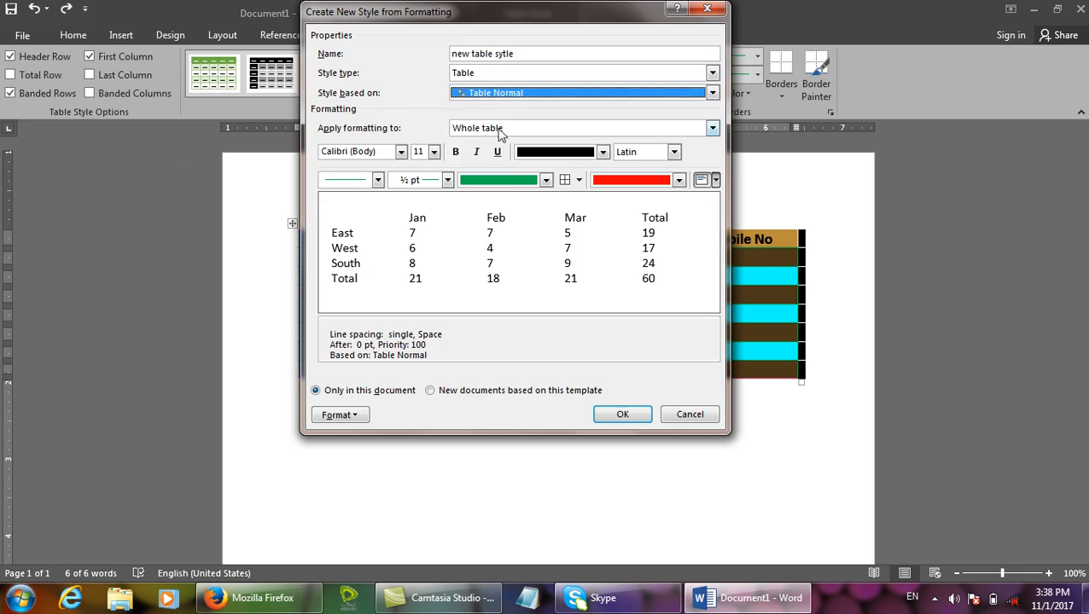
# Format the new style's header row as bold, 18 pt text with a dark blue fill
pyautogui.click(500, 129)
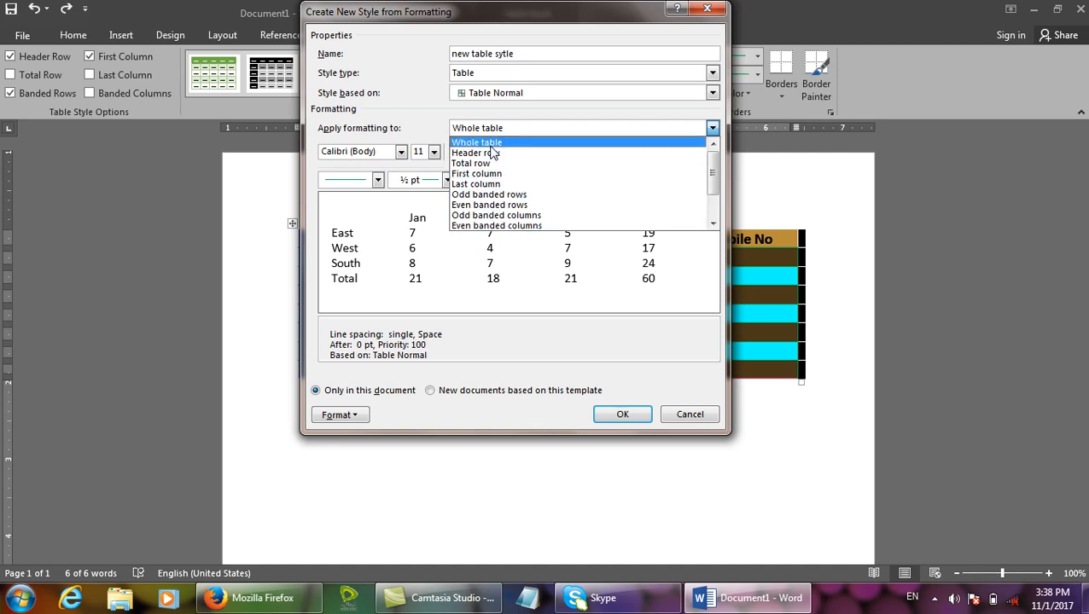
pyautogui.click(472, 154)
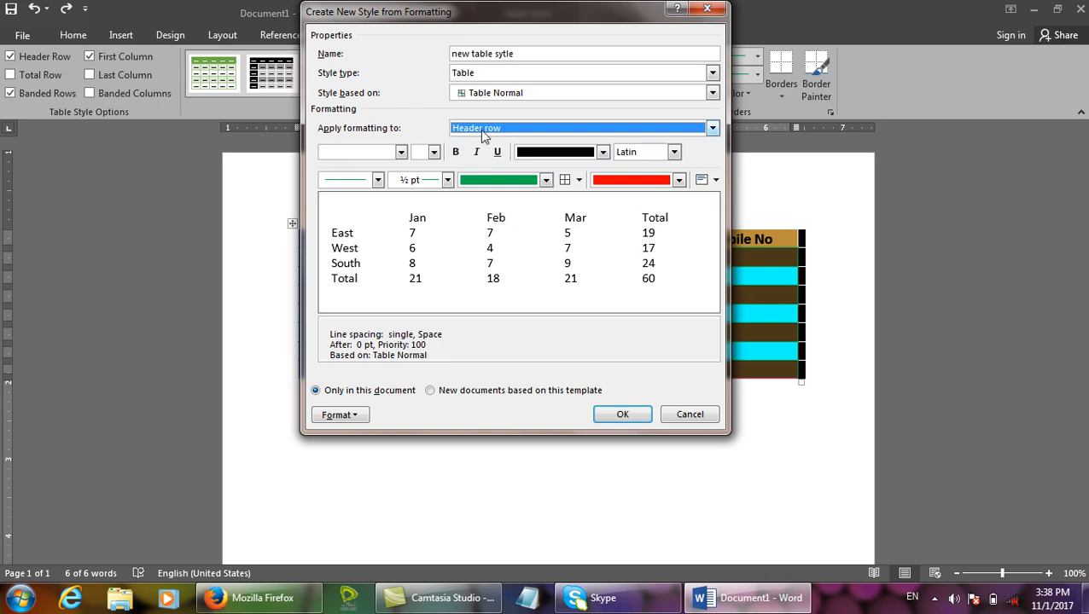
pyautogui.click(455, 152)
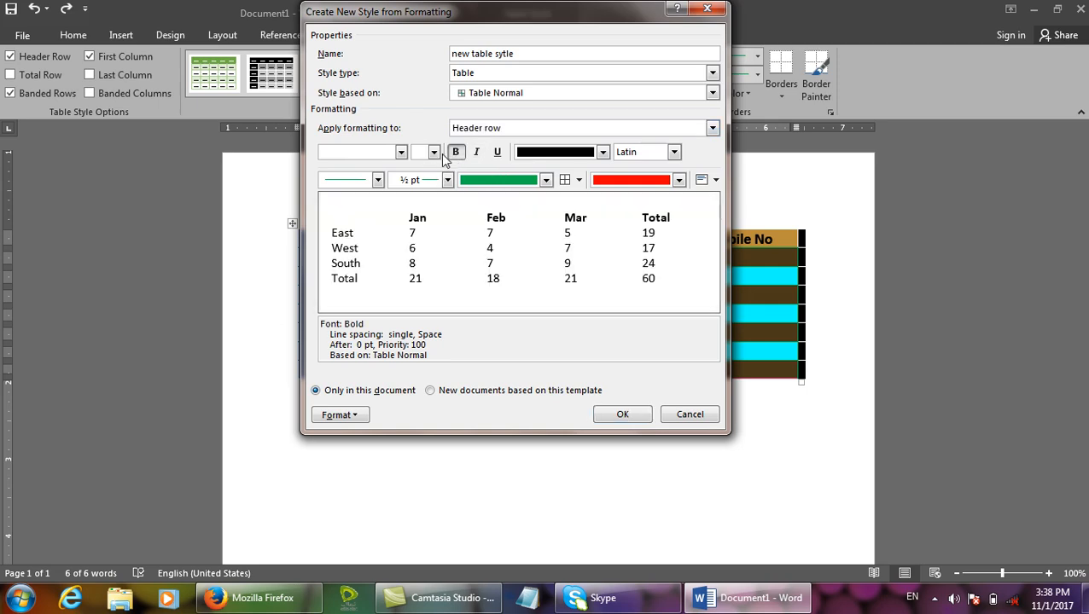
pyautogui.click(433, 152)
pyautogui.click(419, 240)
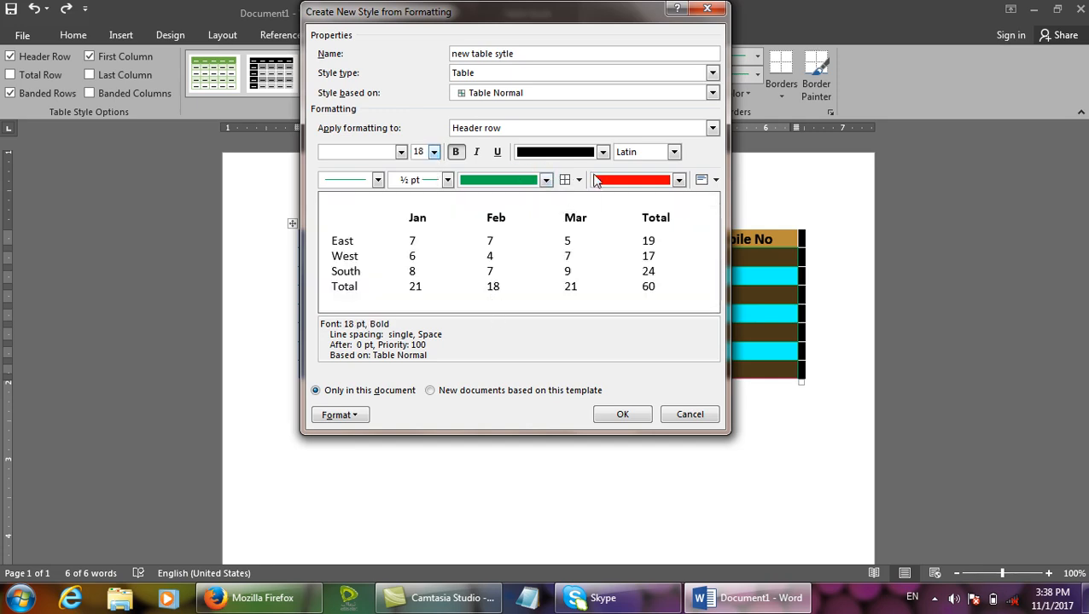
pyautogui.click(678, 180)
pyautogui.click(707, 304)
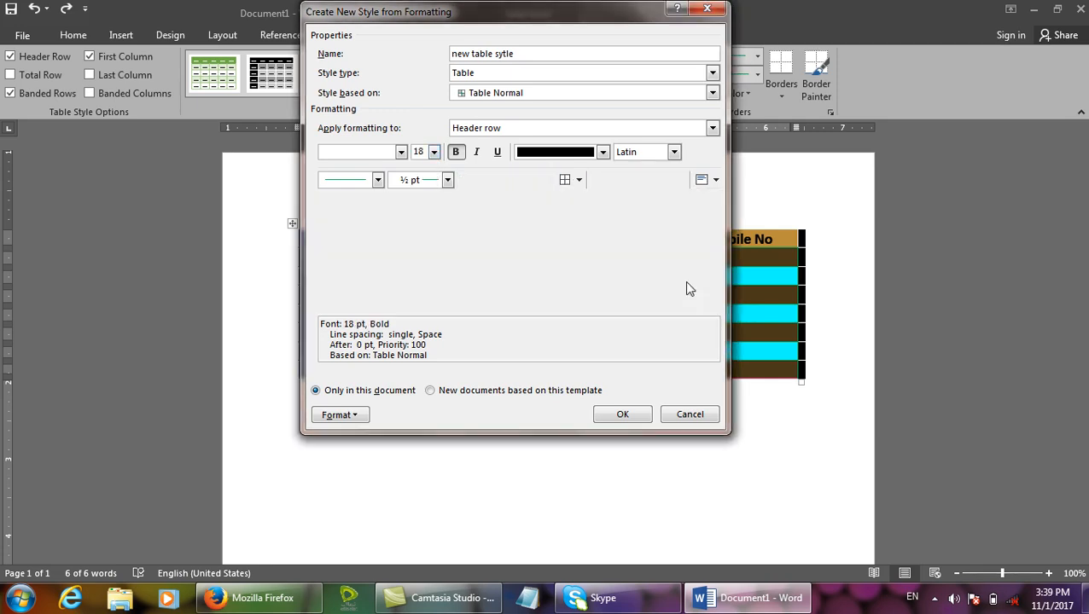
# Format the new style's total row with the Algerian font at 24 pt in a light blue Accent 5 color
pyautogui.click(539, 130)
pyautogui.click(478, 163)
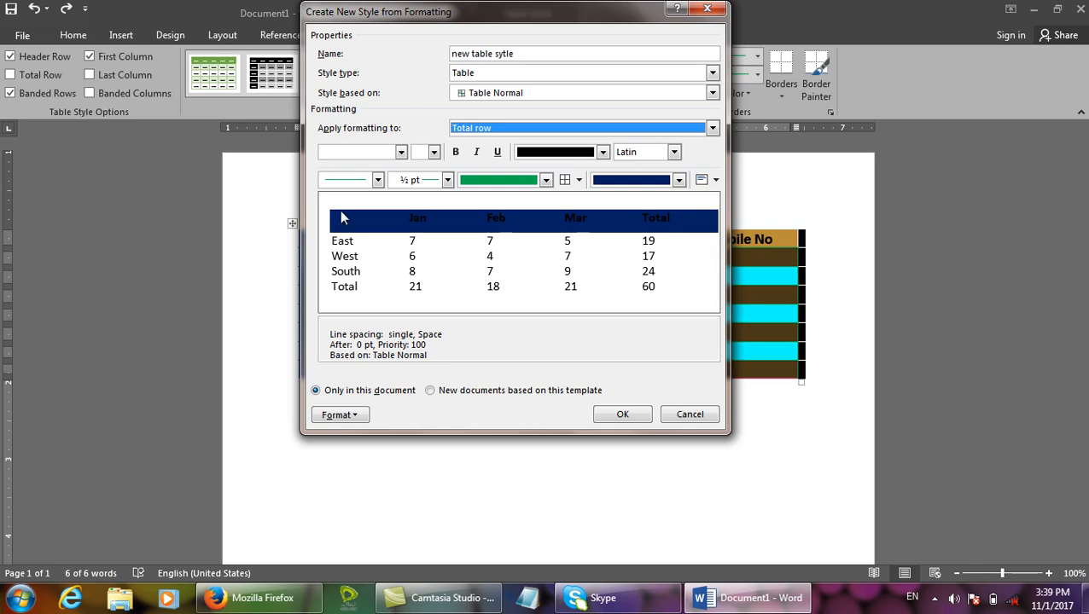
pyautogui.click(508, 128)
pyautogui.click(507, 128)
pyautogui.click(434, 152)
pyautogui.click(412, 265)
pyautogui.click(401, 152)
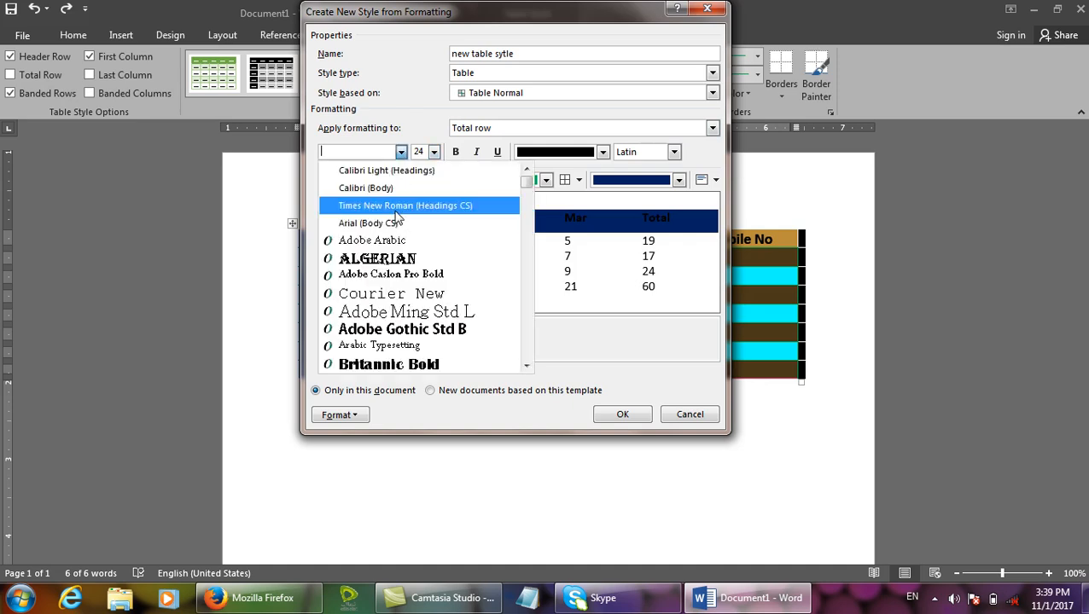
pyautogui.click(397, 255)
pyautogui.click(603, 152)
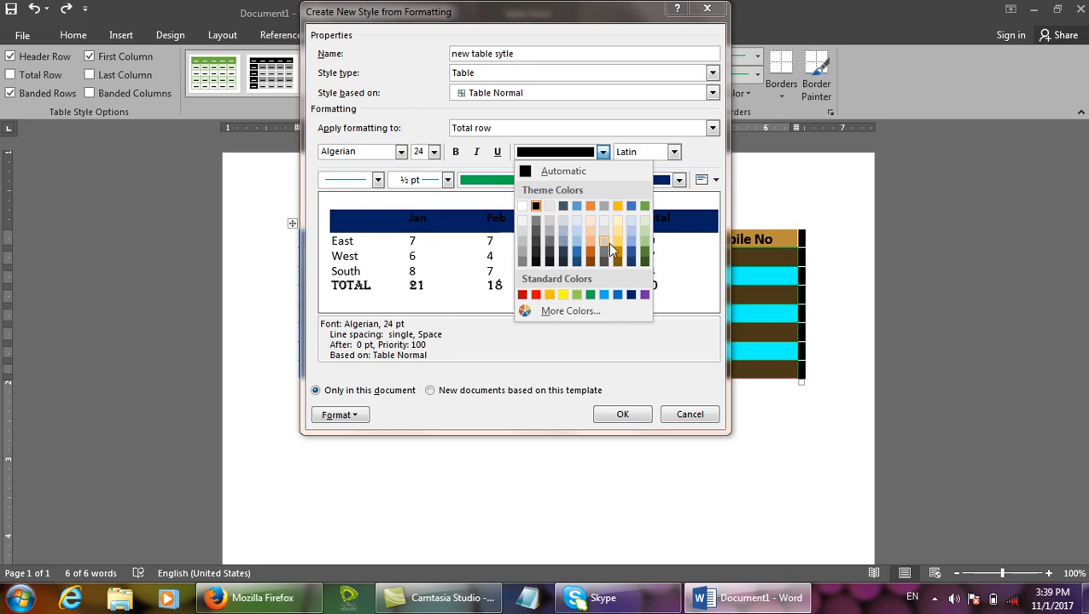
pyautogui.click(625, 255)
# Keep the new style limited to this document only and finish creating it
pyautogui.click(518, 132)
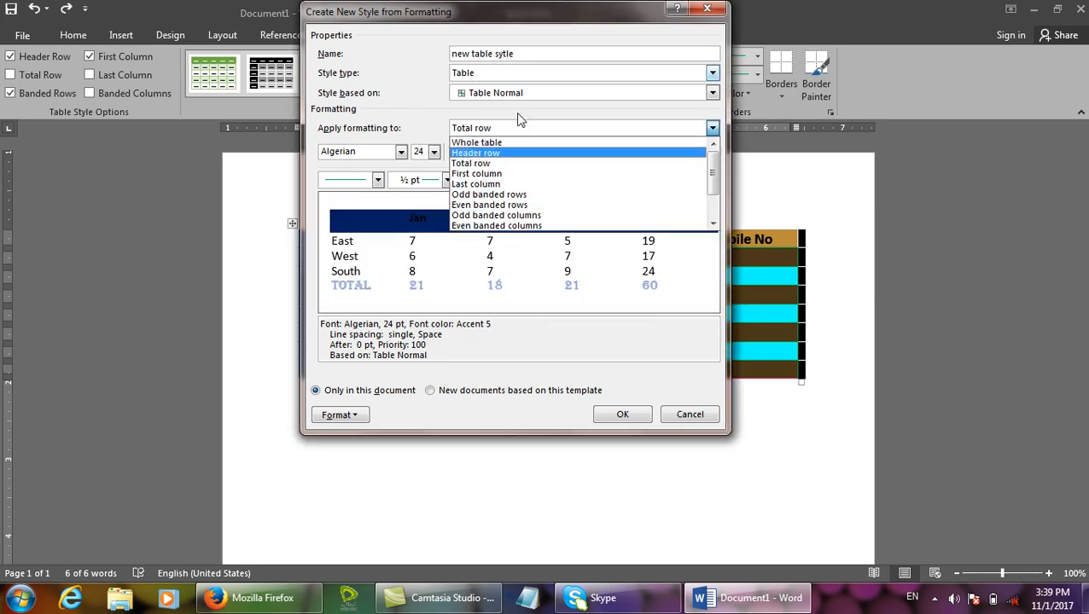
pyautogui.click(507, 335)
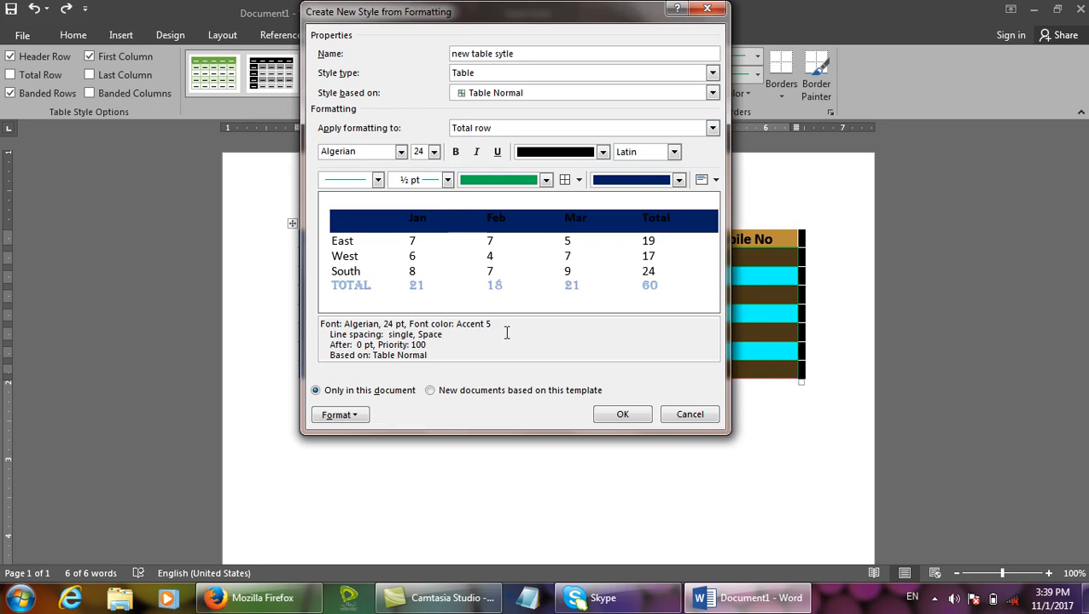
pyautogui.moveTo(301, 374)
pyautogui.mouseDown()
pyautogui.moveTo(346, 401)
pyautogui.moveTo(418, 406)
pyautogui.moveTo(444, 394)
pyautogui.moveTo(602, 417)
pyautogui.moveTo(609, 405)
pyautogui.mouseUp()
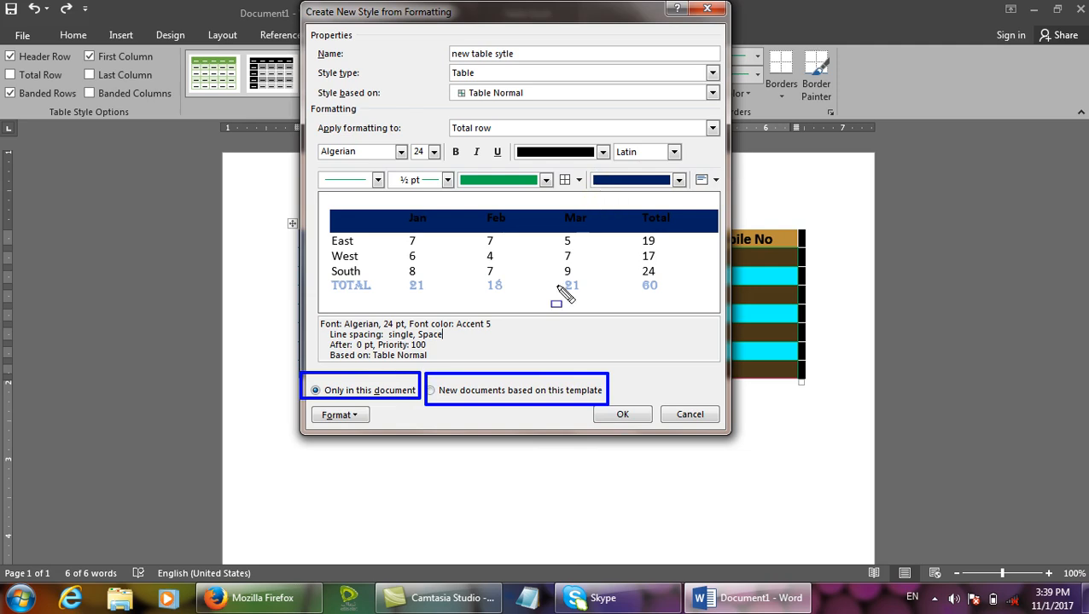
pyautogui.press('Escape')
pyautogui.click(623, 414)
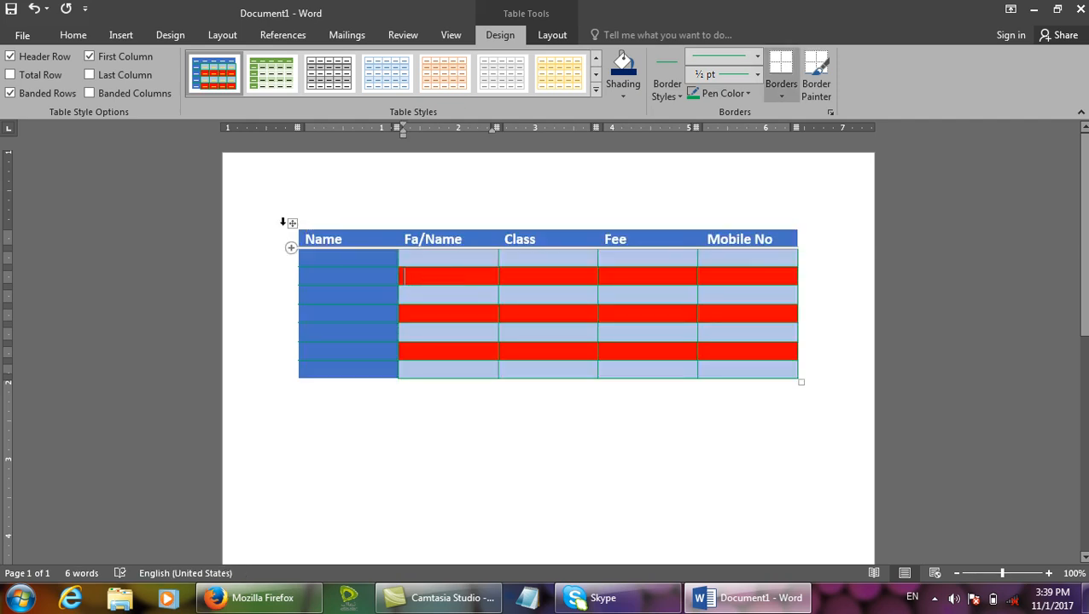
# Apply the custom "new table sytle" to the whole table
pyautogui.click(292, 224)
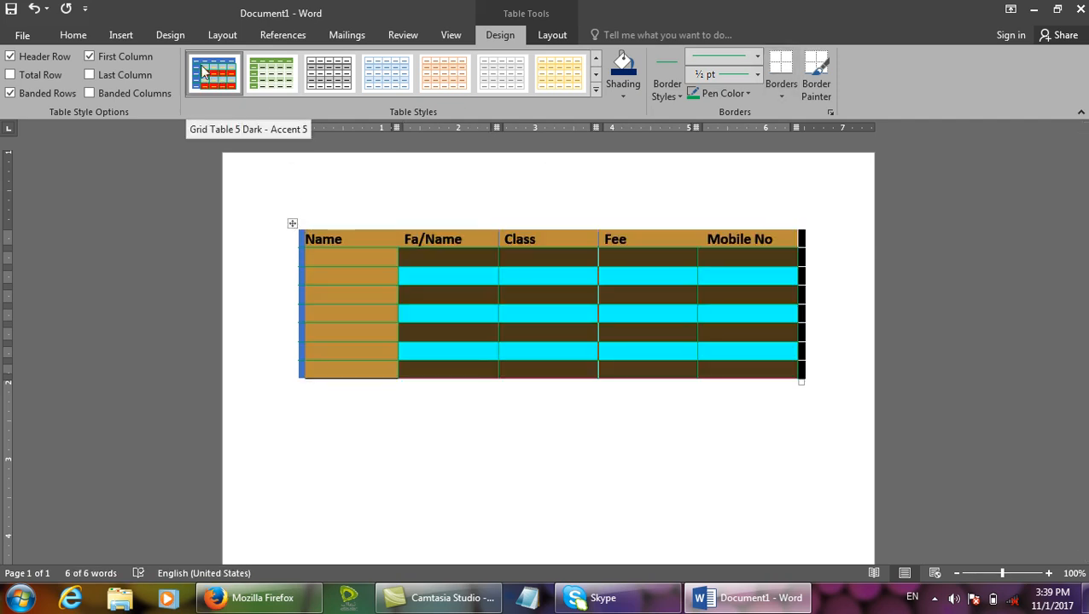
pyautogui.click(595, 96)
pyautogui.moveTo(595, 96); pyautogui.dragTo(612, 120)
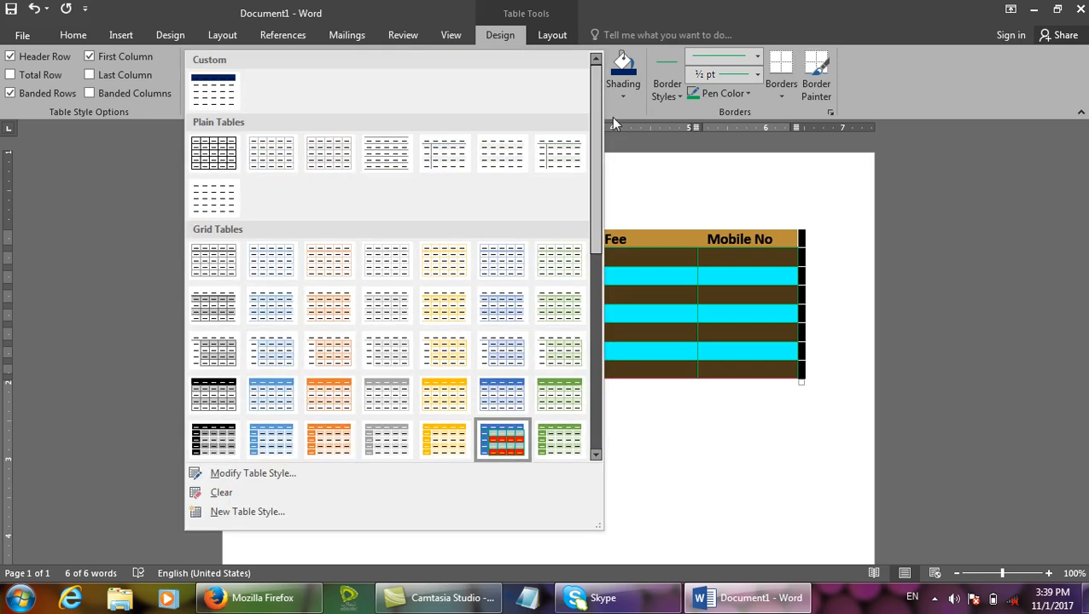
pyautogui.click(213, 98)
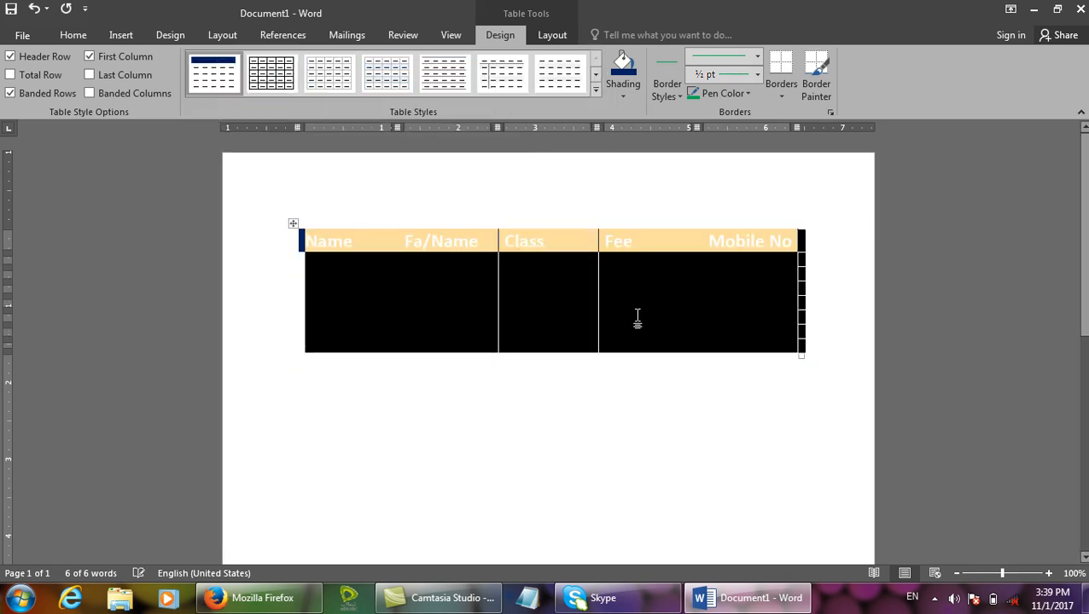
# Move through the restyled table cell by cell, starting from the Mobile No header, to examine its layout
pyautogui.click(790, 243)
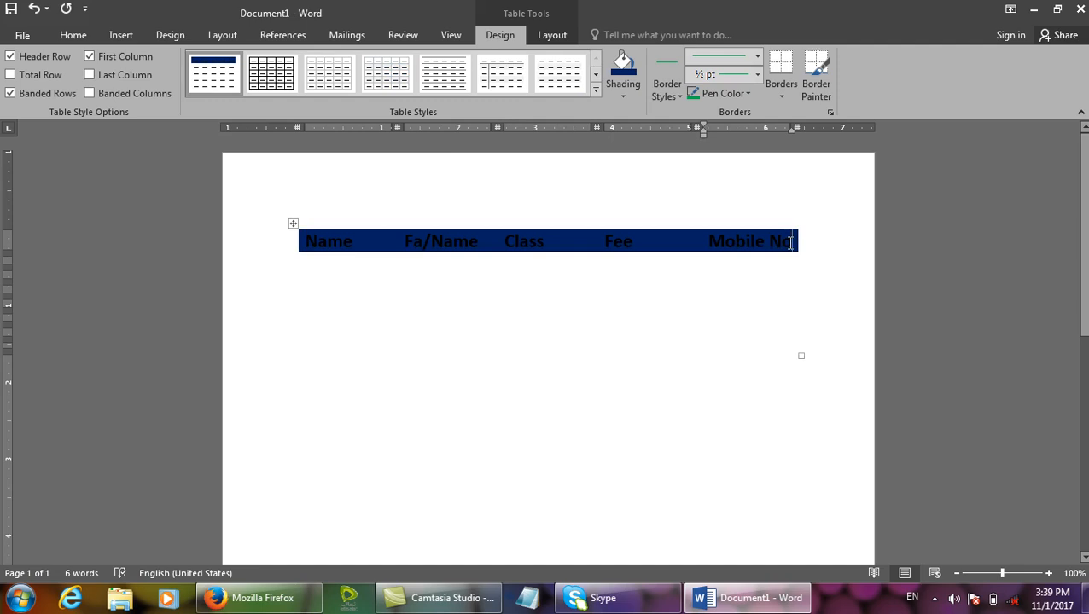
pyautogui.press('Tab')
pyautogui.press('Tab')
pyautogui.press('Tab')
pyautogui.press('Tab')
pyautogui.press('Tab')
pyautogui.press('Tab')
pyautogui.press('Tab')
pyautogui.press('Tab')
pyautogui.press('Tab')
pyautogui.press('Tab')
pyautogui.press('Tab')
pyautogui.press('Tab')
pyautogui.press('Tab')
pyautogui.press('Tab')
pyautogui.press('Tab')
pyautogui.press('Tab')
pyautogui.press('Tab')
pyautogui.press('Tab')
pyautogui.click(294, 224)
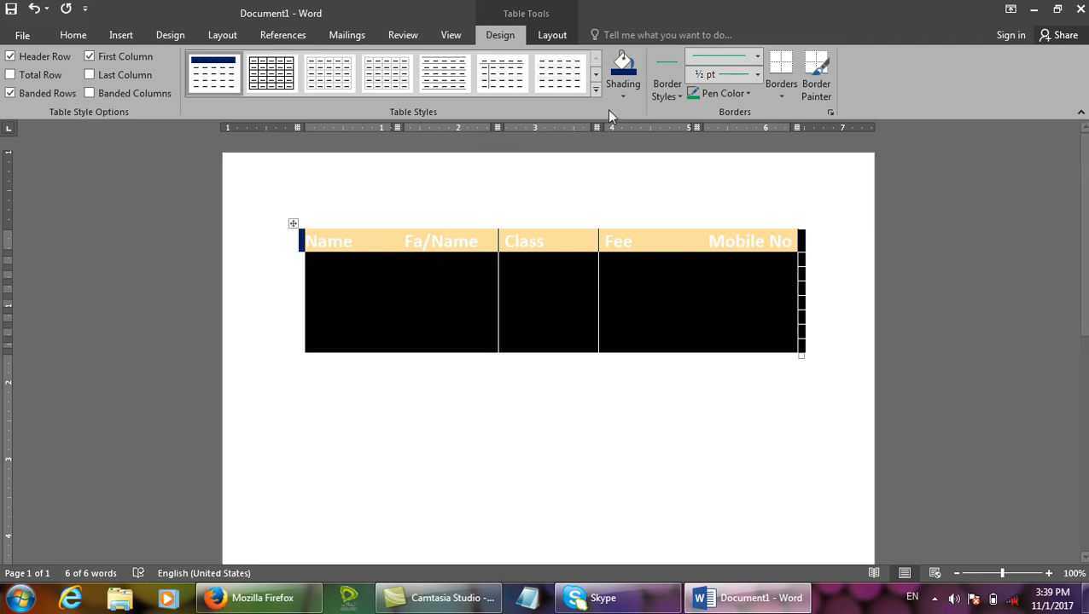
pyautogui.click(596, 89)
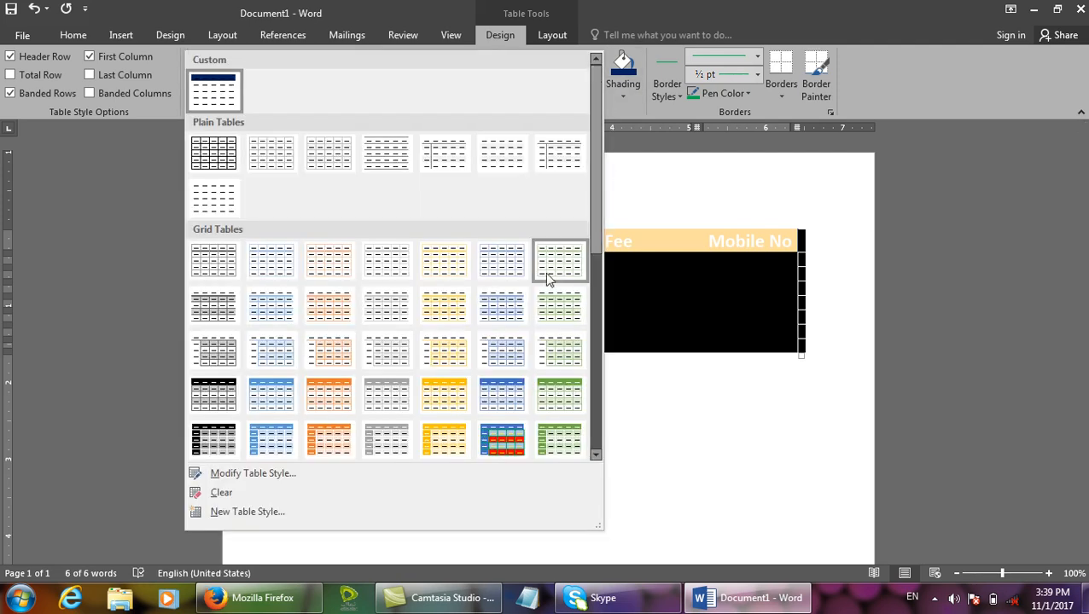
pyautogui.click(248, 512)
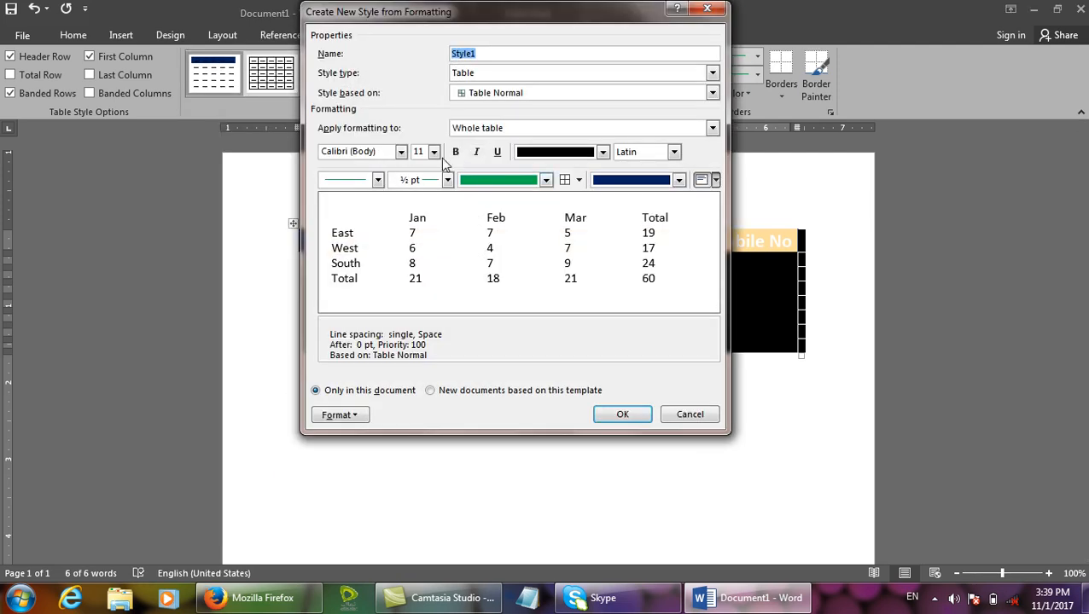
pyautogui.click(463, 131)
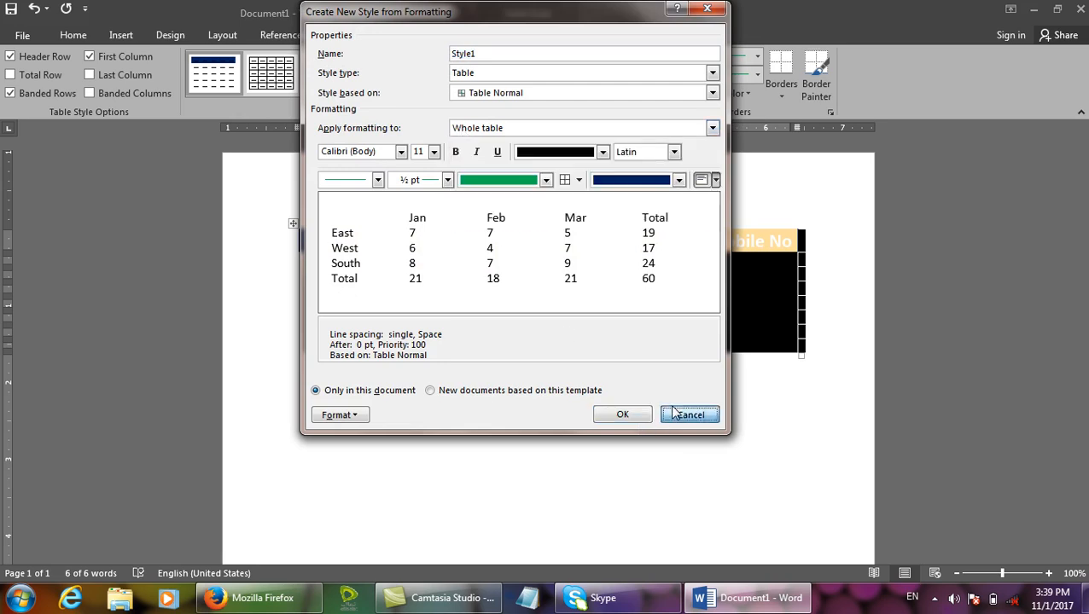
pyautogui.click(677, 414)
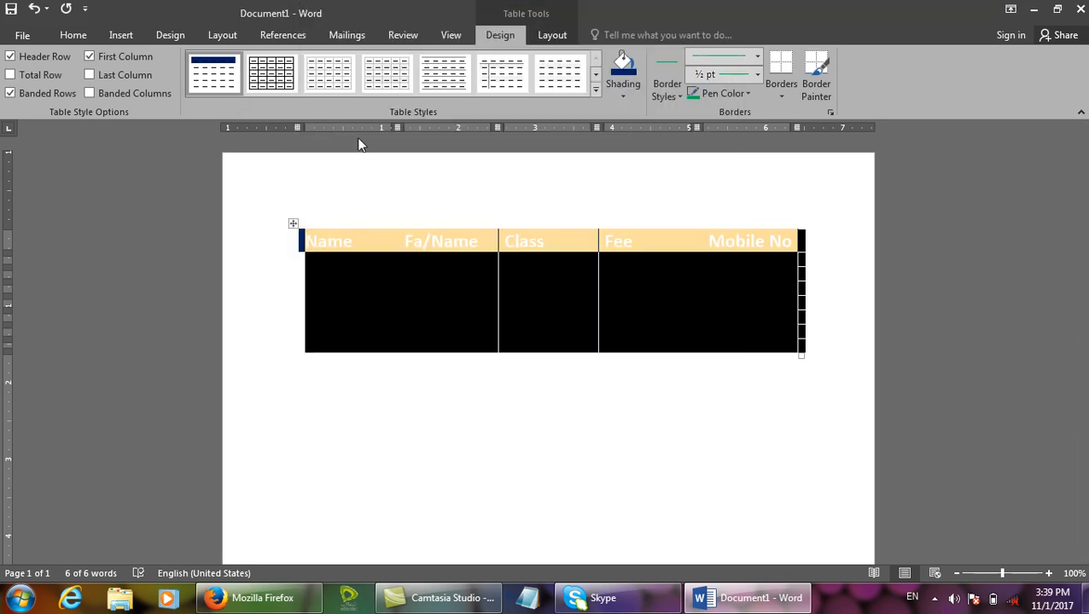